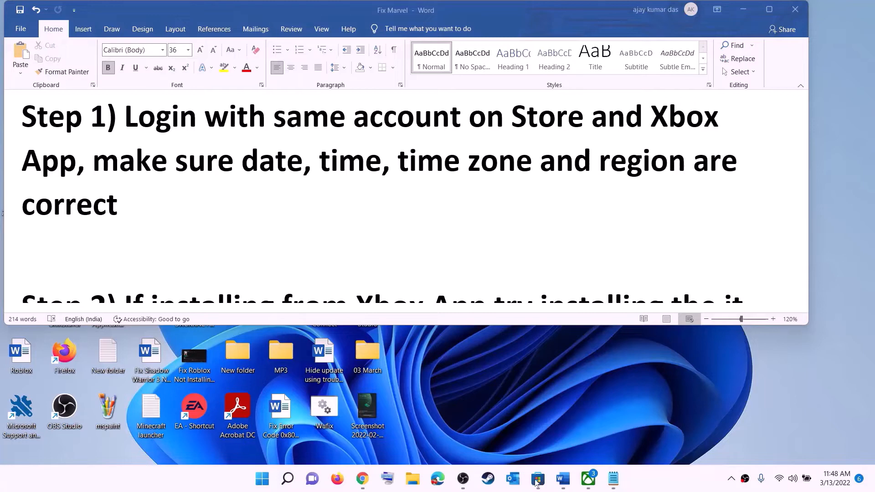
Switch to Microsoft Store, sign out, and sign back in with the first listed Microsoft account, entering the account PIN
left_click(538, 478)
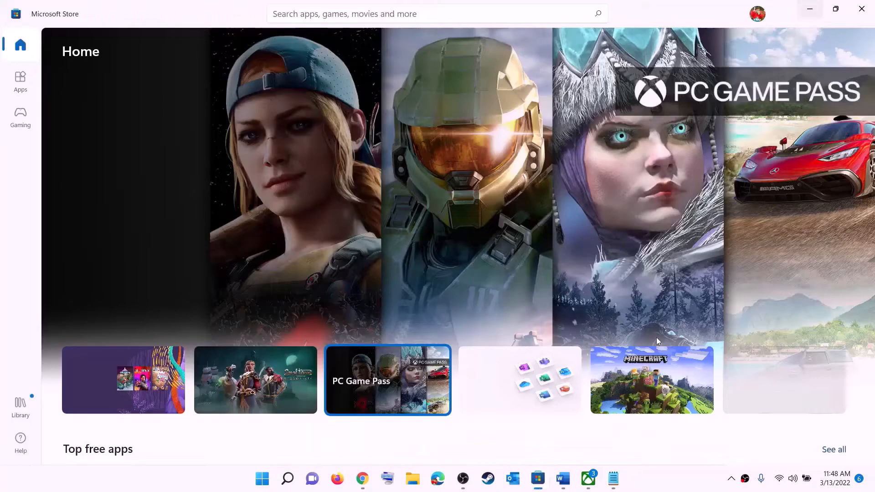
left_click(757, 15)
left_click(636, 65)
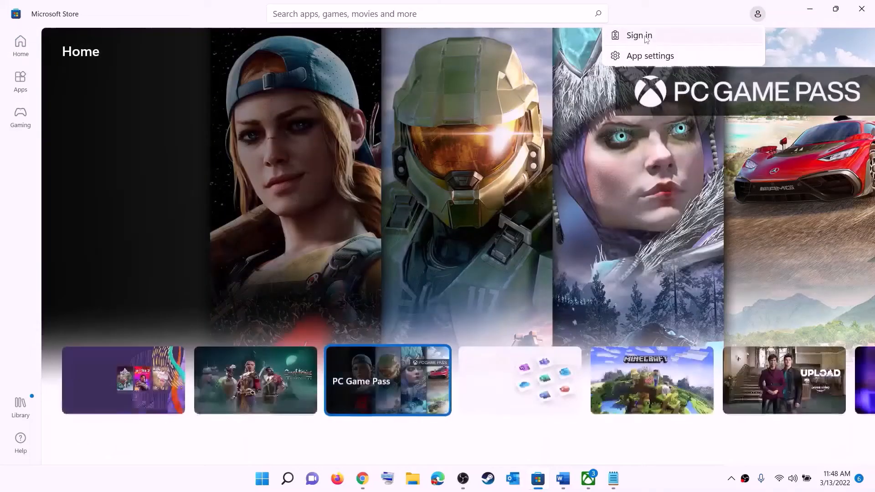
left_click(647, 39)
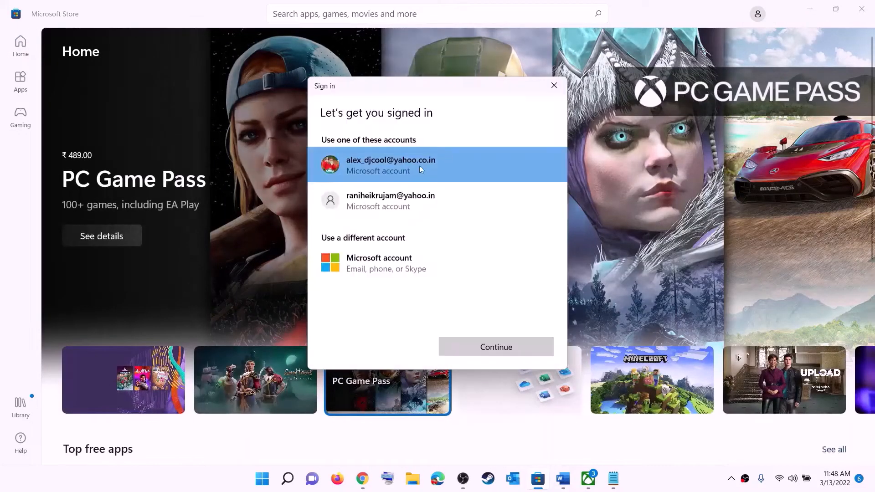
left_click(496, 347)
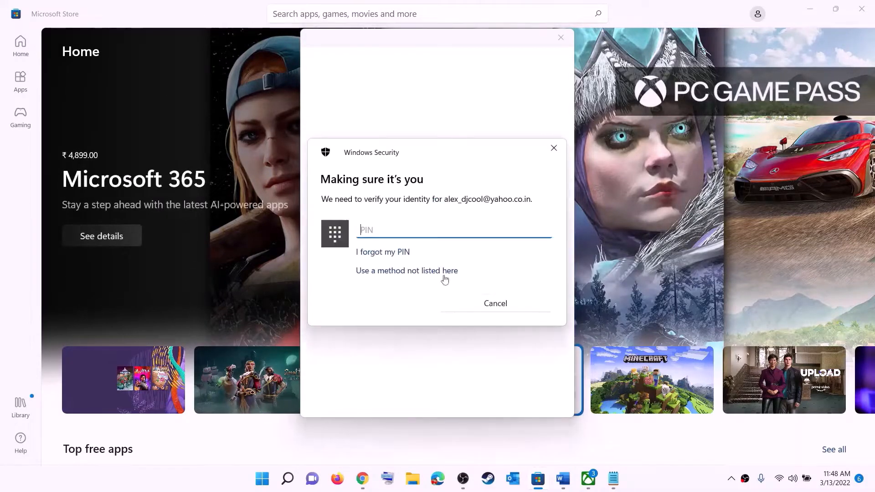
type("••••")
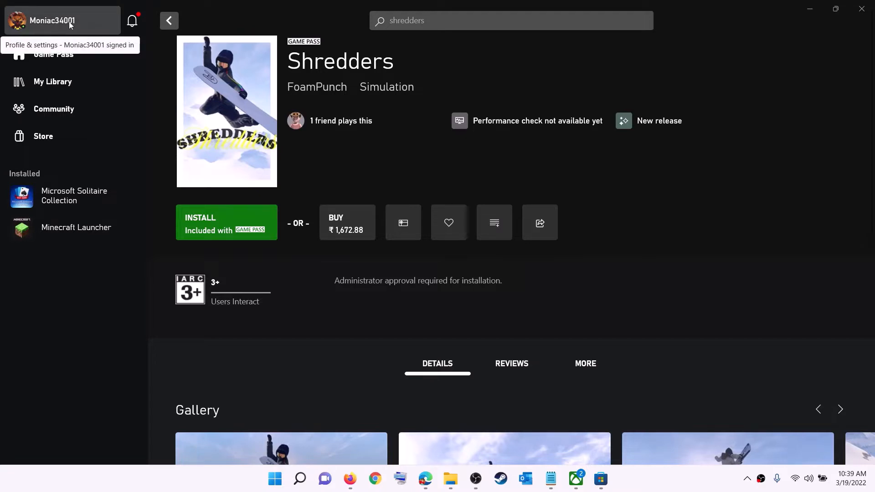
Switch to the Xbox app, sign out of the current profile and start signing in again
left_click(53, 24)
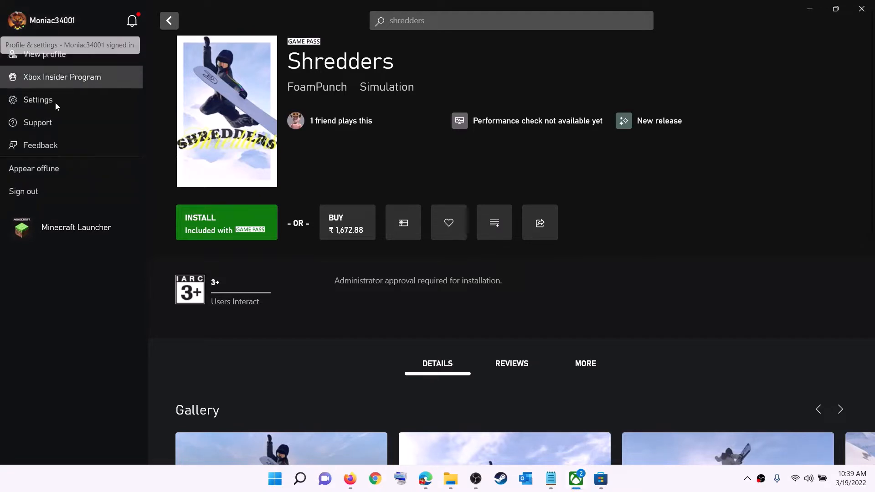
left_click(48, 194)
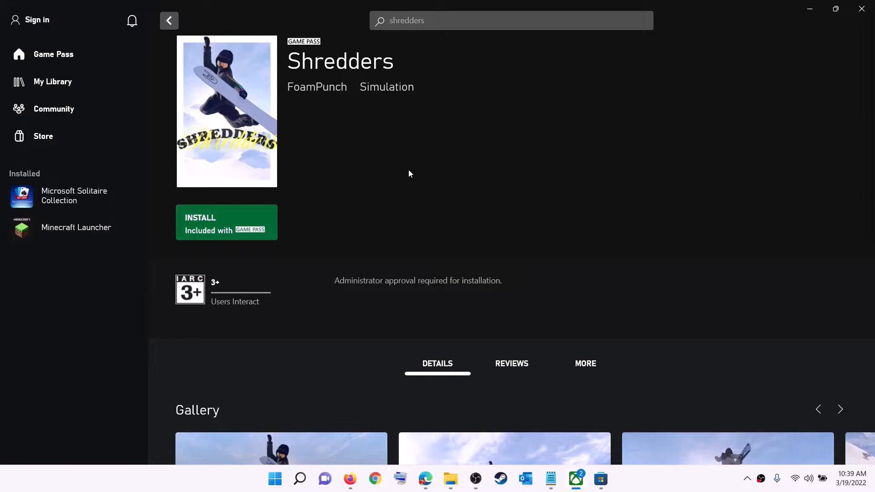
left_click(41, 20)
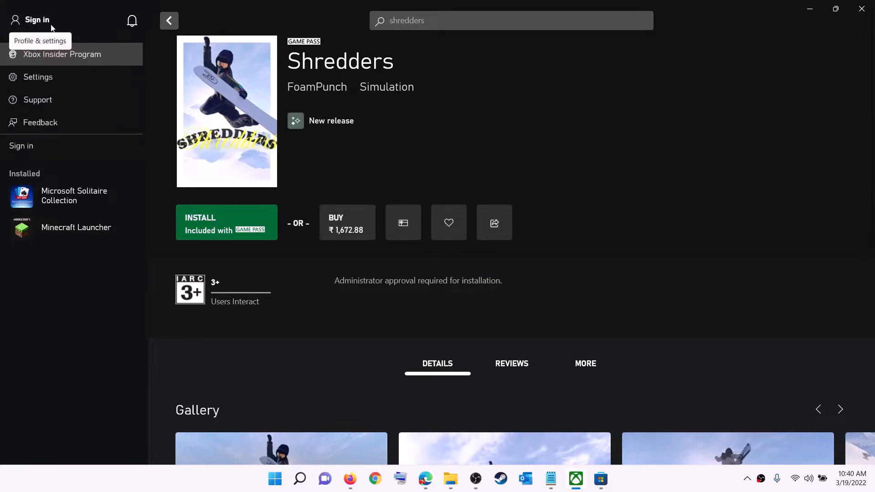
left_click(31, 146)
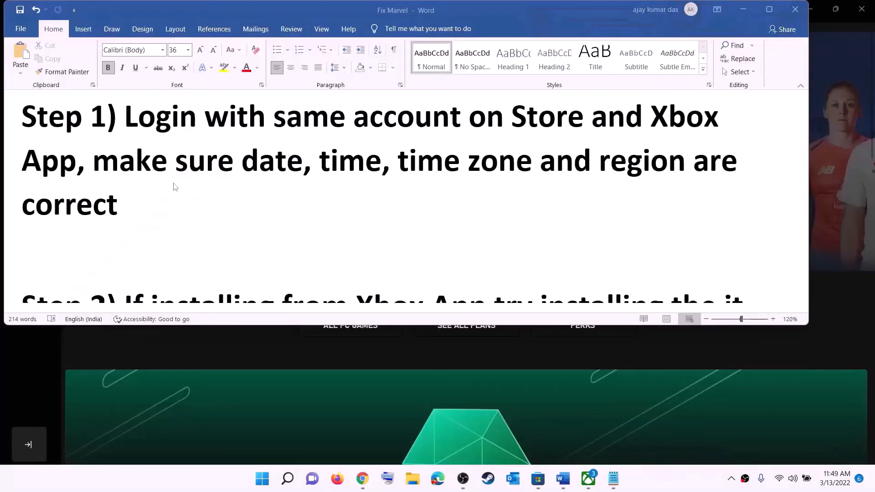
Highlight the Step 1 advice about date, time, time zone and region in the Word document, and minimize it
left_click(175, 187)
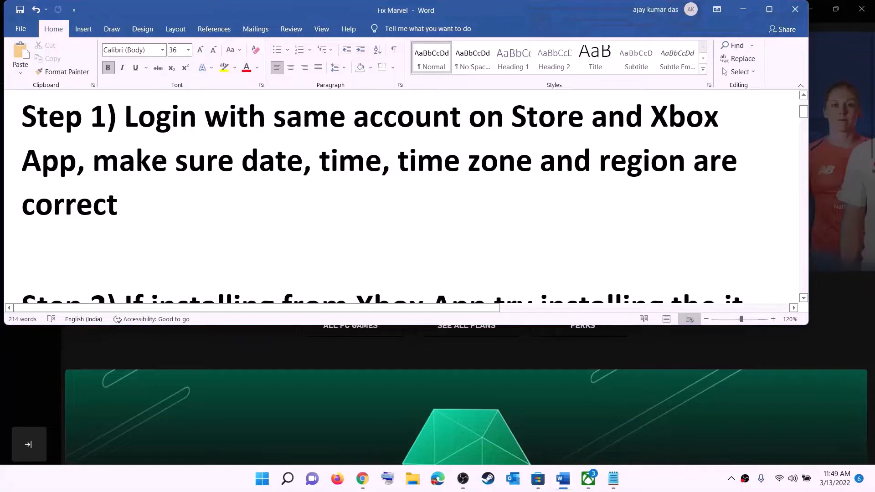
left_click_drag(160, 162, 638, 205)
left_click(743, 9)
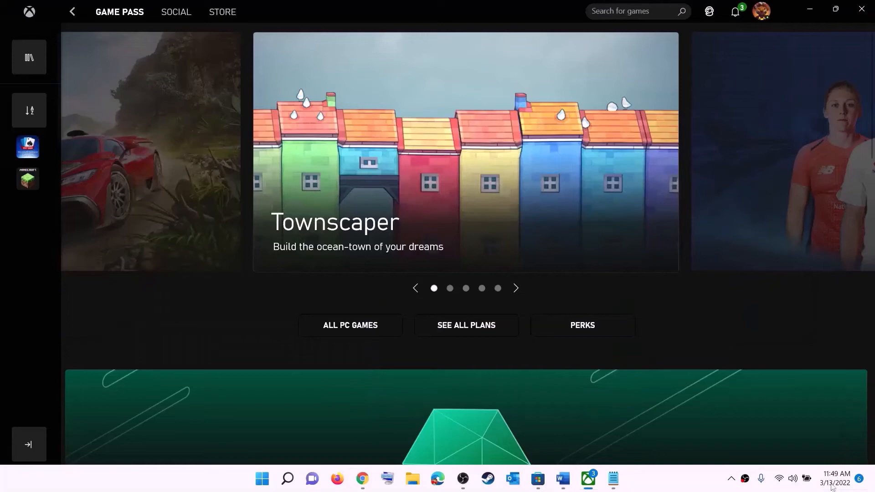
In the Windows date and time settings, choose the time zone (UTC+05:30) Chennai, Kolkata, Mumbai, New Delhi and synchronize the clock
right_click(832, 487)
left_click(828, 430)
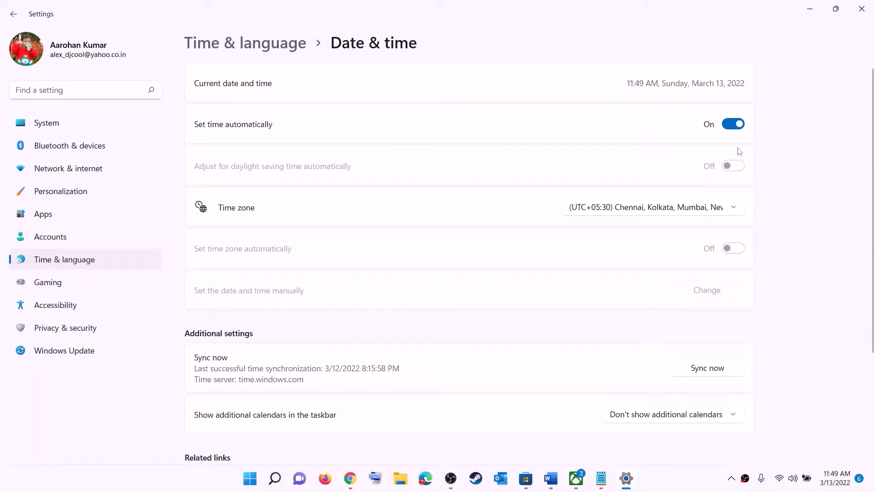
left_click(641, 213)
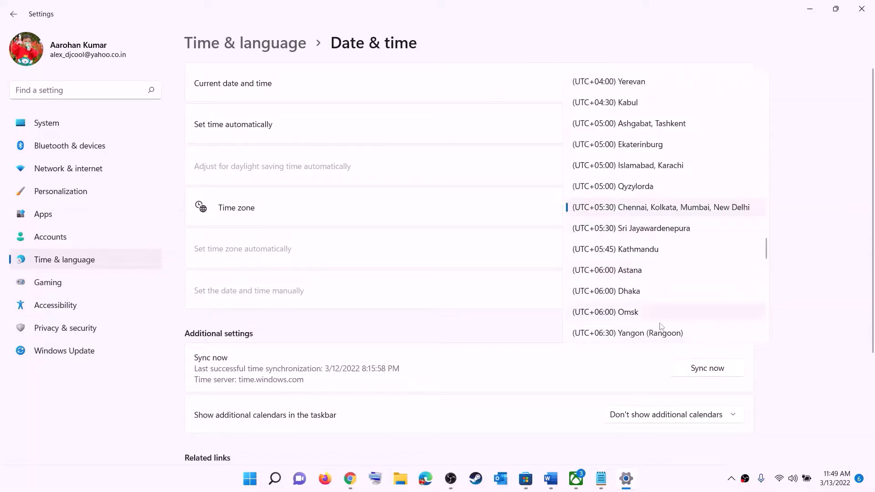
left_click(667, 213)
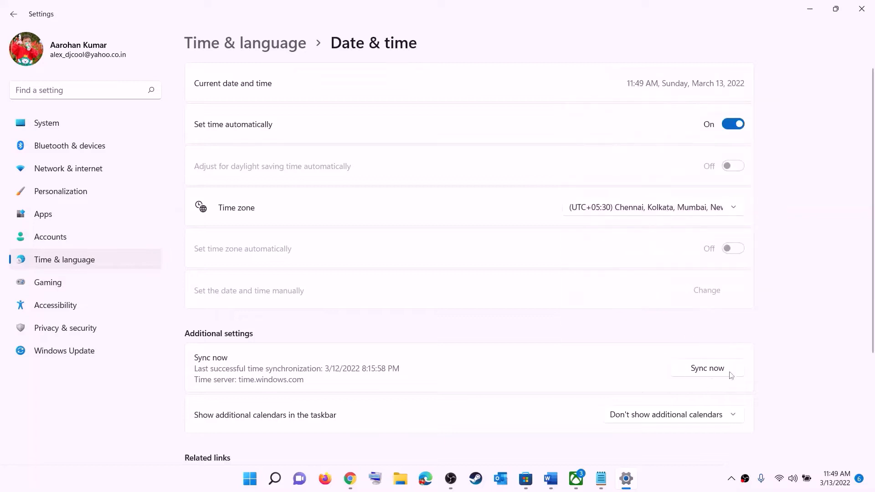
left_click(714, 373)
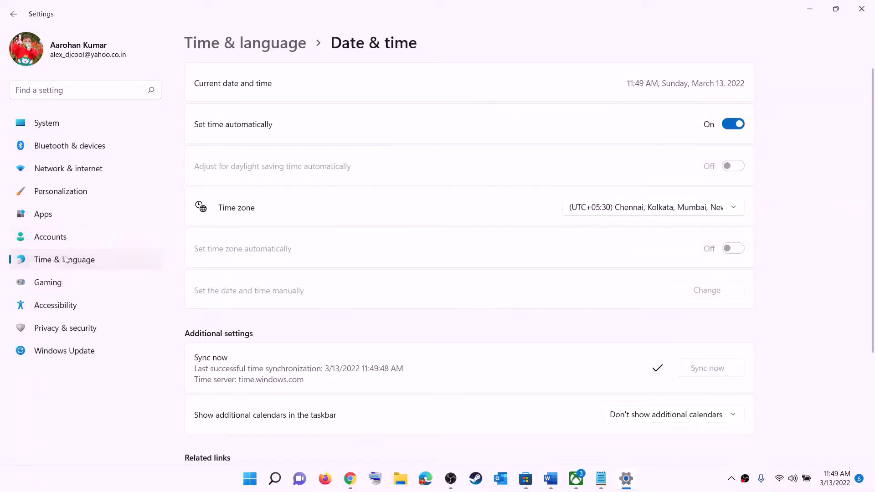
Check the country or region choice in the Language & region settings, and close Settings
left_click(68, 260)
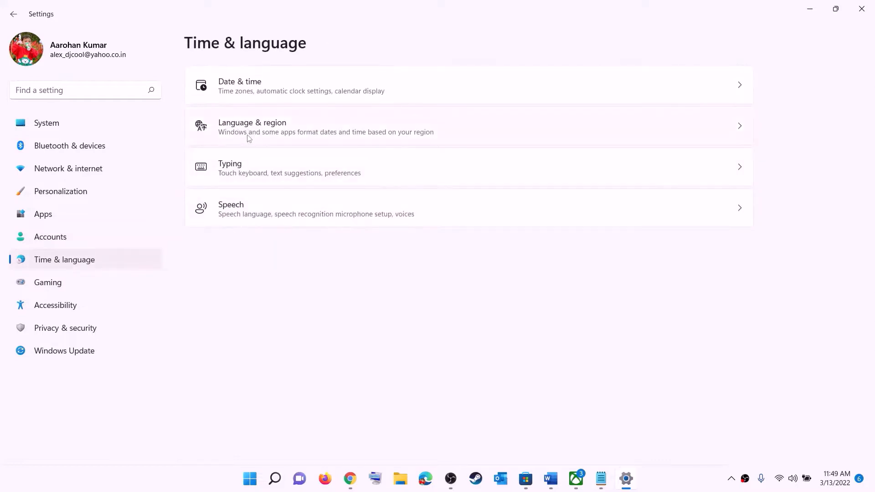
left_click(248, 137)
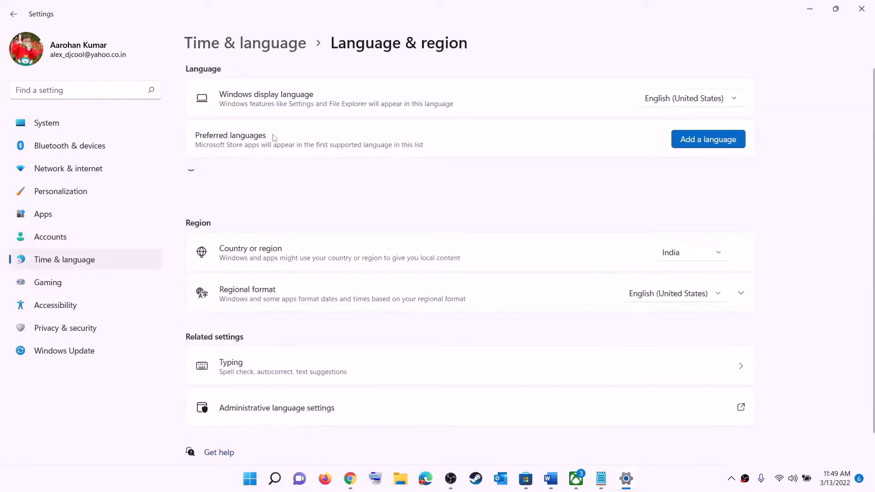
left_click(714, 256)
left_click(845, 170)
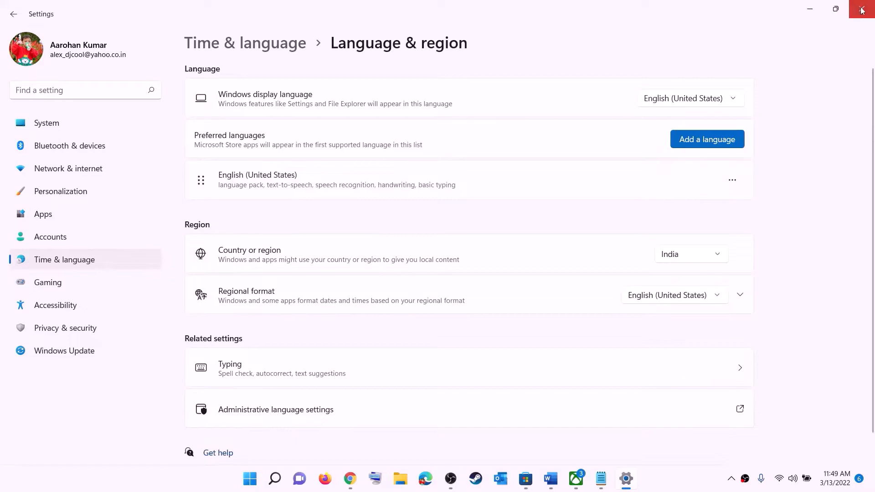
left_click(861, 8)
Switch to the Word document and highlight the Step 2 advice on installing from the Microsoft Store library
left_click(563, 479)
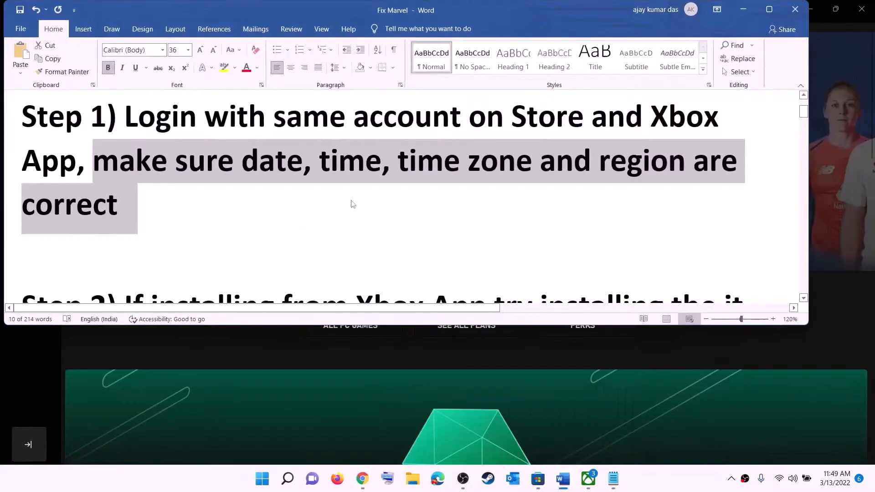
scroll(183, 202, "down", 3)
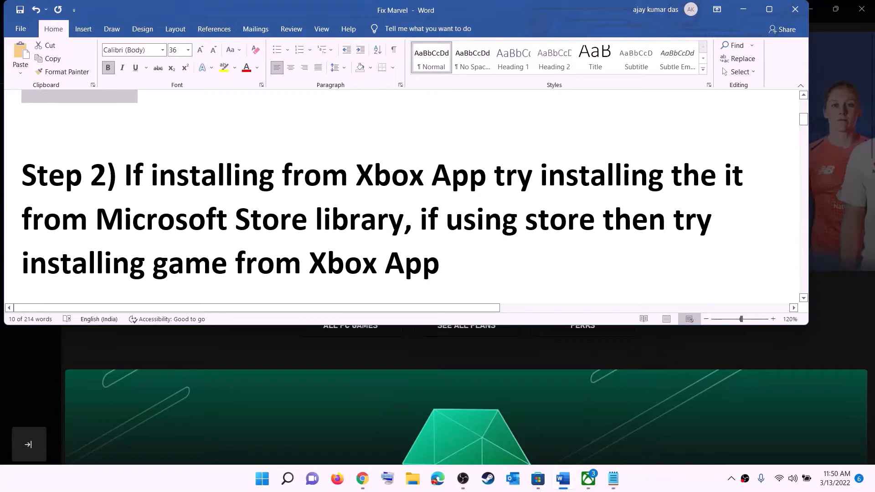
left_click_drag(359, 174, 304, 192)
left_click_drag(494, 177, 404, 222)
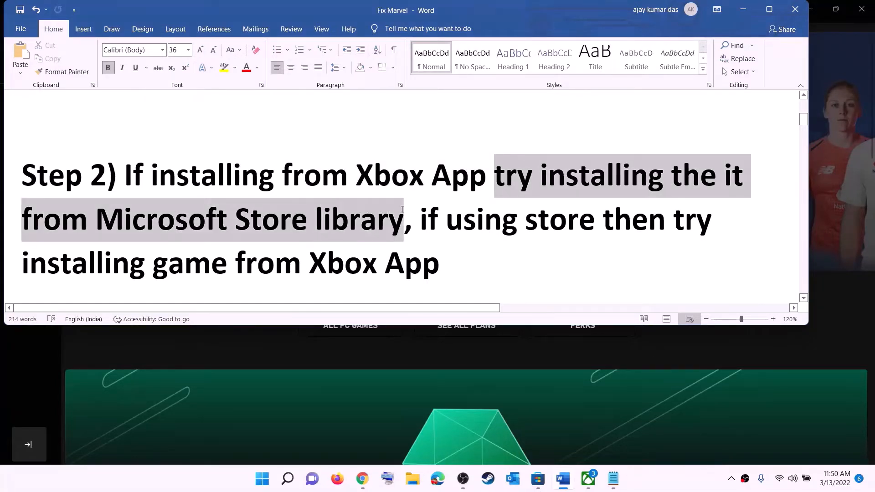
Switch to Microsoft Store and look through the updates and downloads in the library
left_click(537, 483)
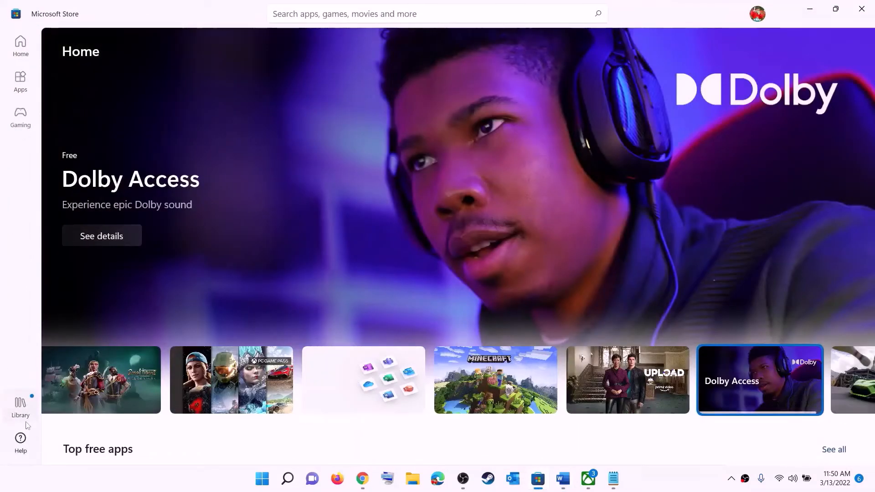
left_click(20, 407)
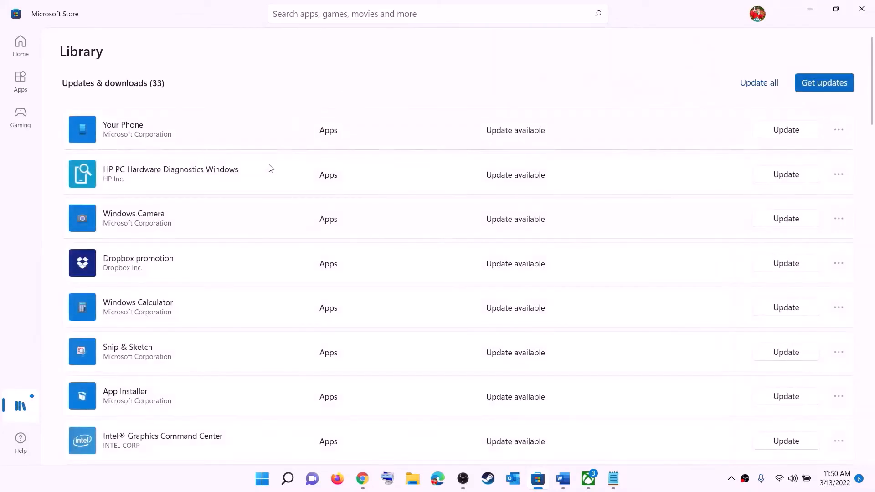
scroll(595, 296, "down", 3)
scroll(599, 286, "down", 5)
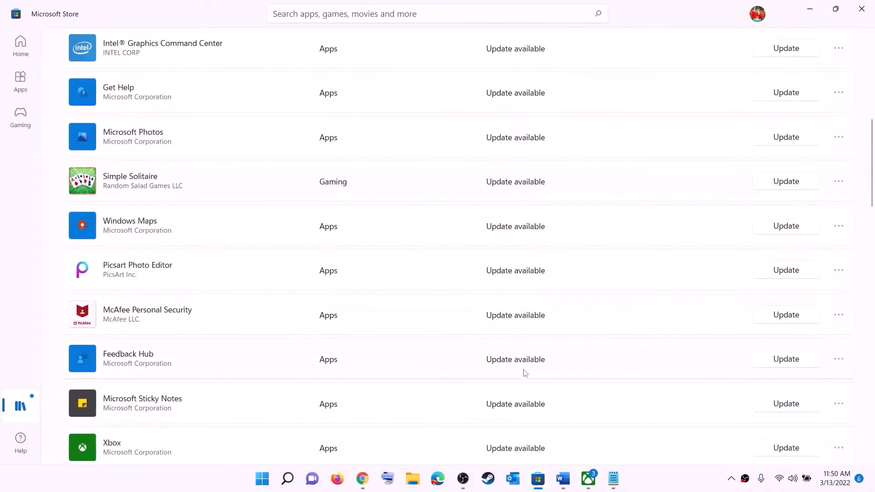
scroll(523, 375, "up", 9)
scroll(531, 306, "down", 15)
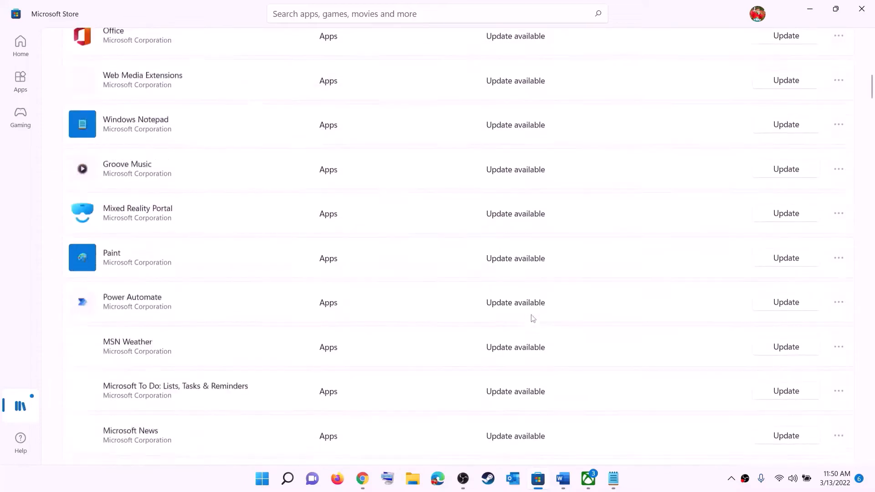
scroll(553, 262, "up", 15)
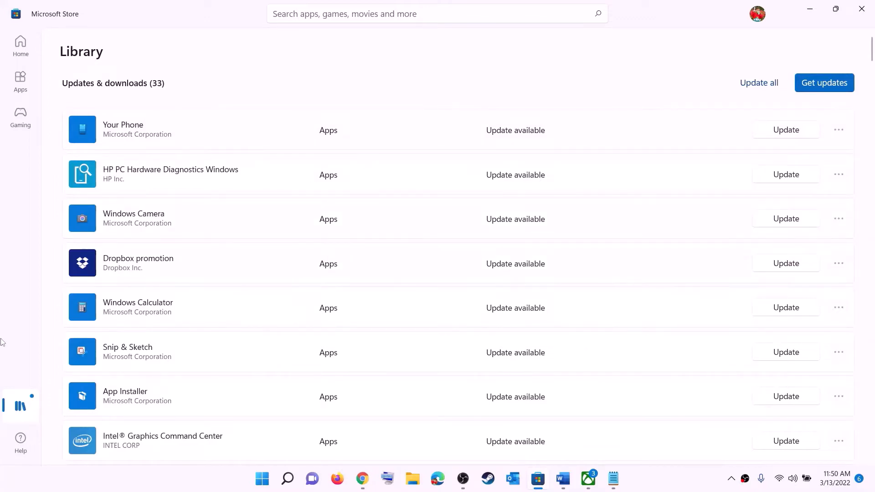
Return to the Word document and highlight the Step 2 advice for Store users to install the game from the Xbox App
left_click(564, 479)
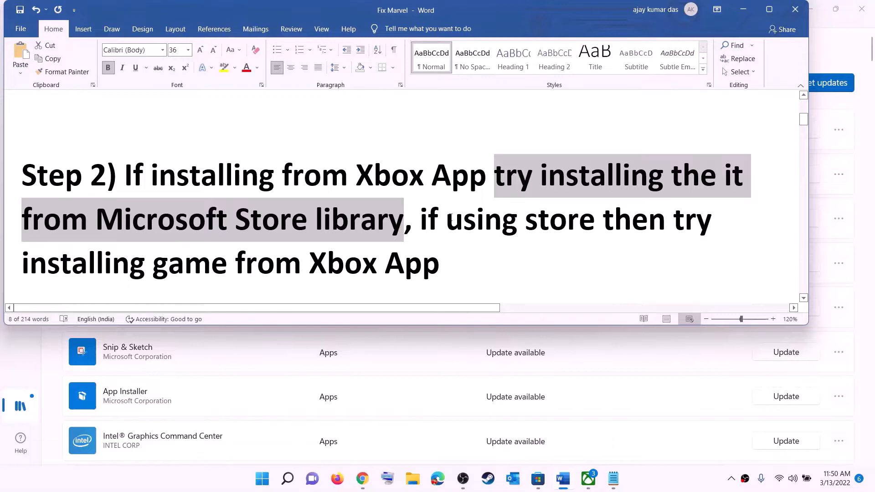
left_click_drag(448, 218, 603, 223)
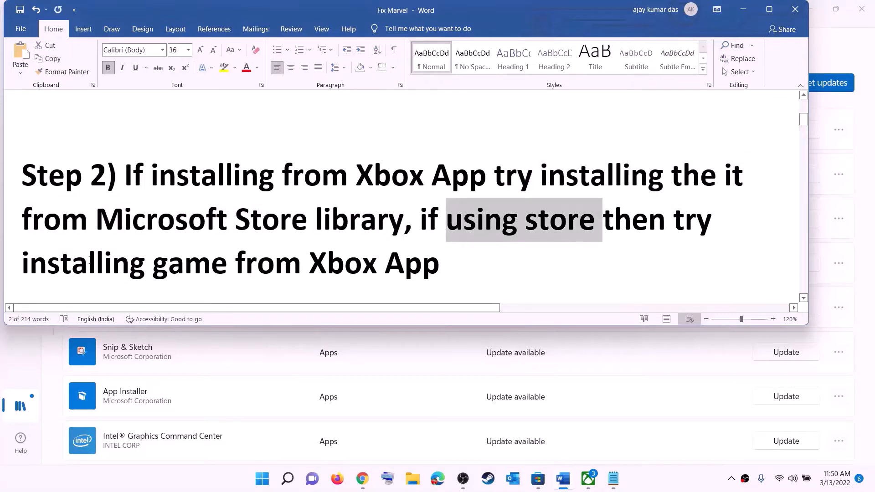
left_click_drag(134, 253, 449, 254)
Switch to the Xbox app to view where games are searched, and return to the Word document
left_click(589, 479)
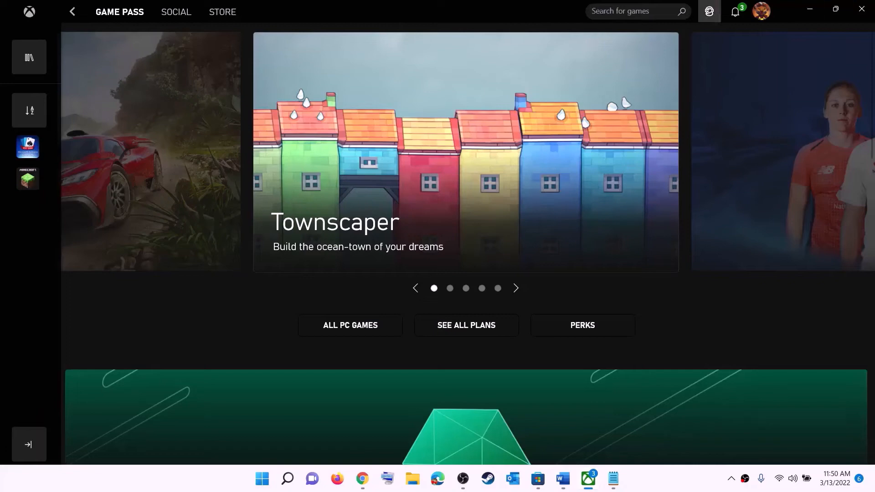
left_click(606, 12)
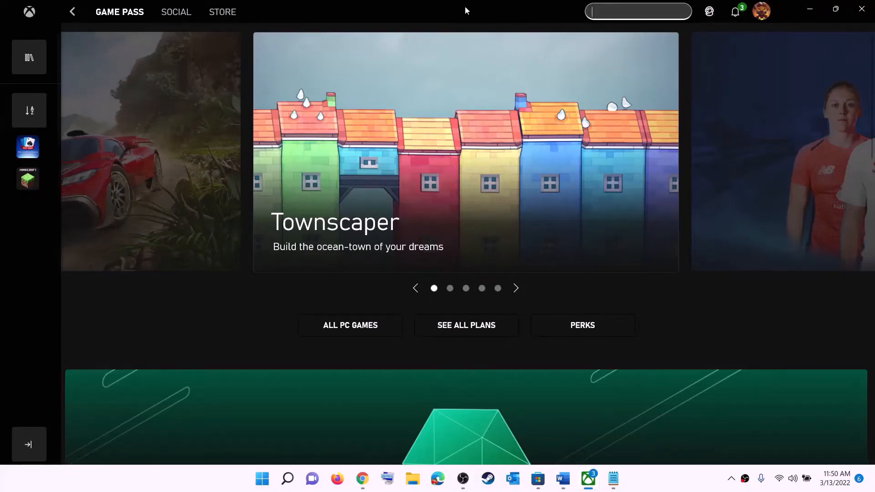
left_click(810, 9)
left_click(463, 219)
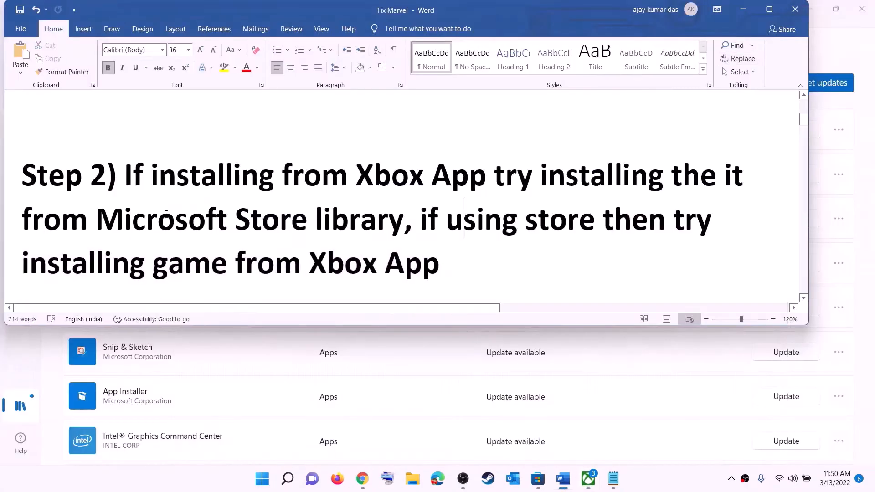
Copy the full Get-AppxPackage PowerShell command given under Step 3 of the document
scroll(271, 239, "down", 5)
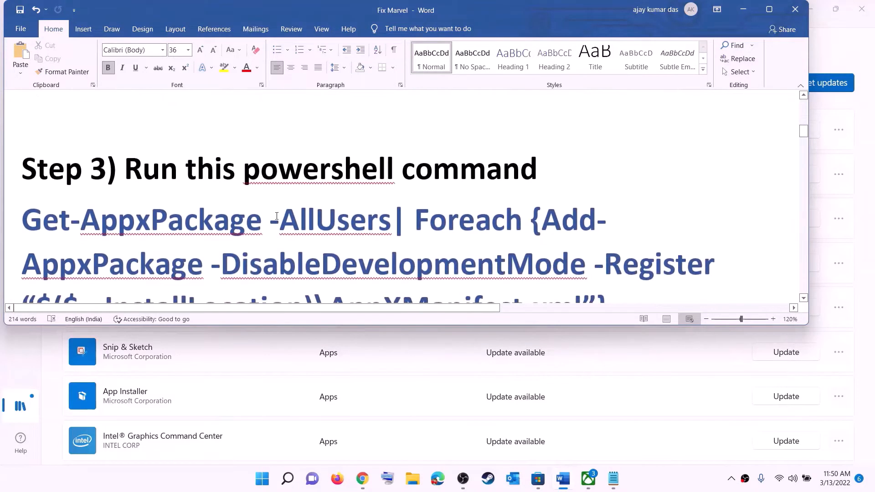
scroll(304, 221, "down", 1)
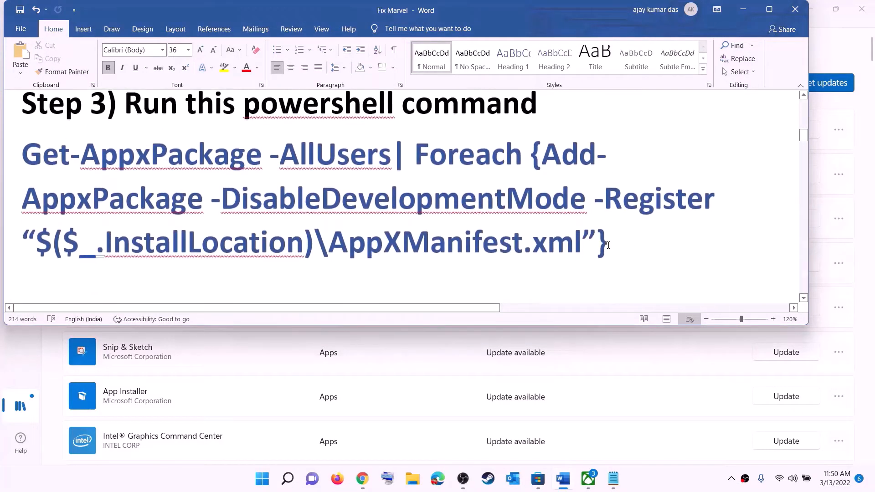
triple_click(523, 215)
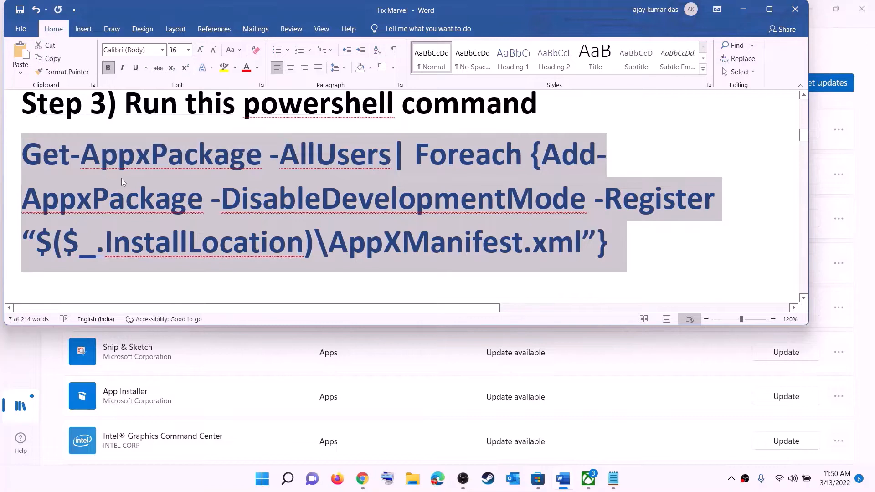
right_click(121, 178)
left_click(147, 200)
Search Windows for PowerShell and start Windows PowerShell as administrator
left_click(262, 478)
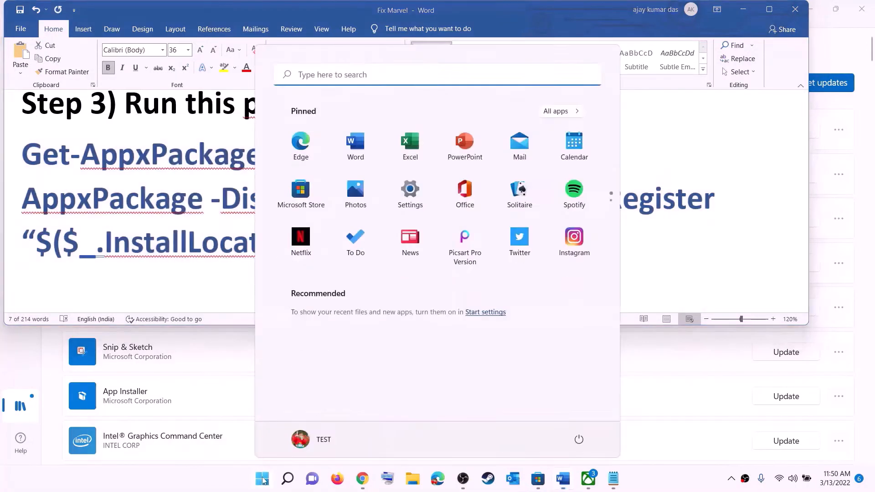
type("powers")
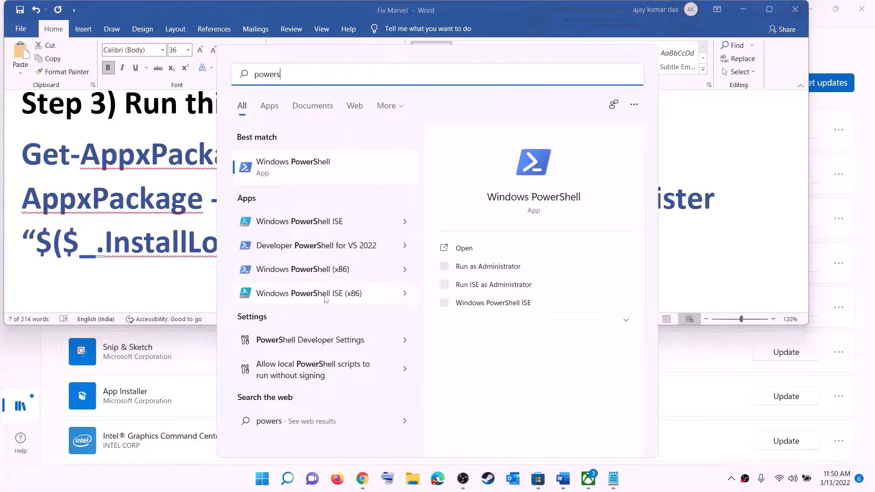
right_click(302, 172)
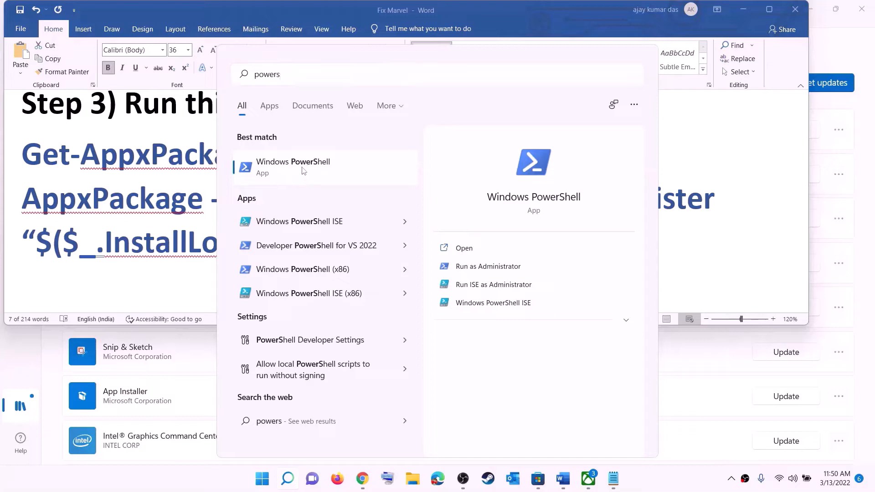
left_click(399, 188)
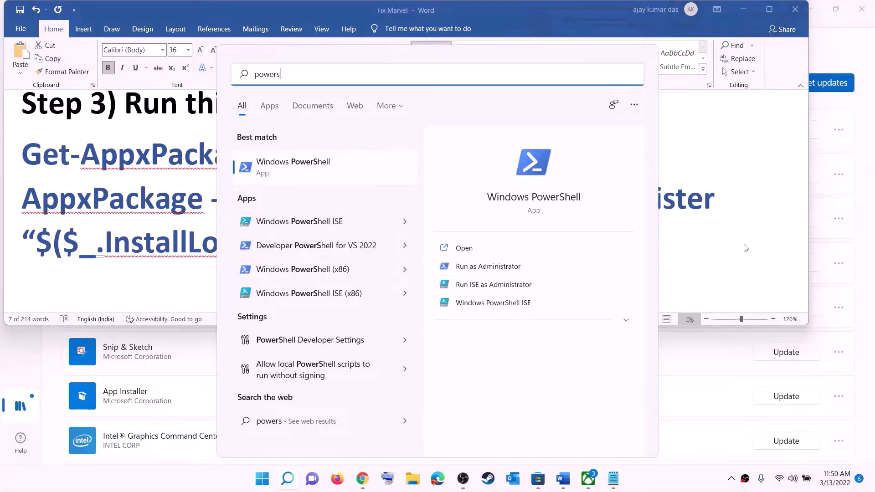
left_click(397, 328)
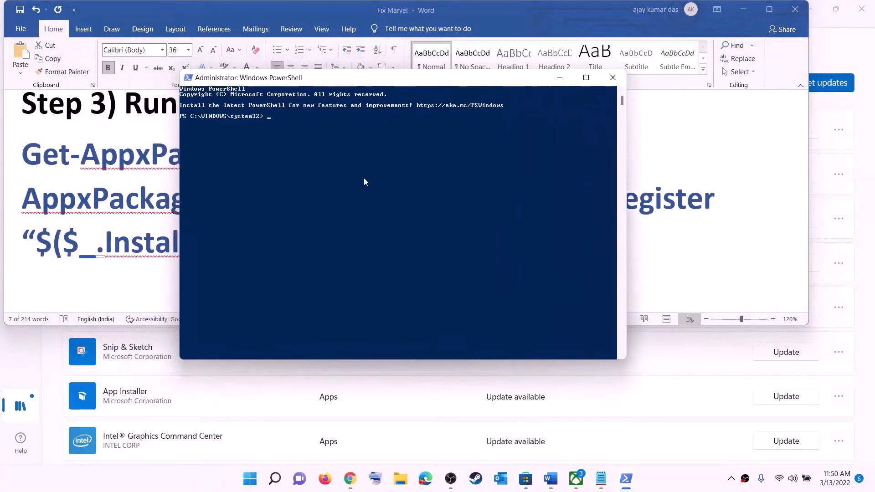
Paste and run the copied Get-AppxPackage command in PowerShell, let it process, and close the PowerShell window
right_click(364, 181)
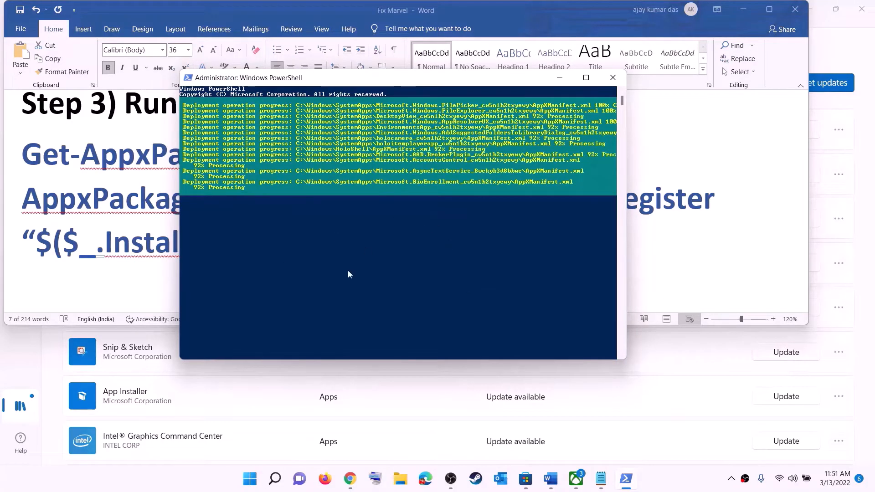
left_click(660, 482)
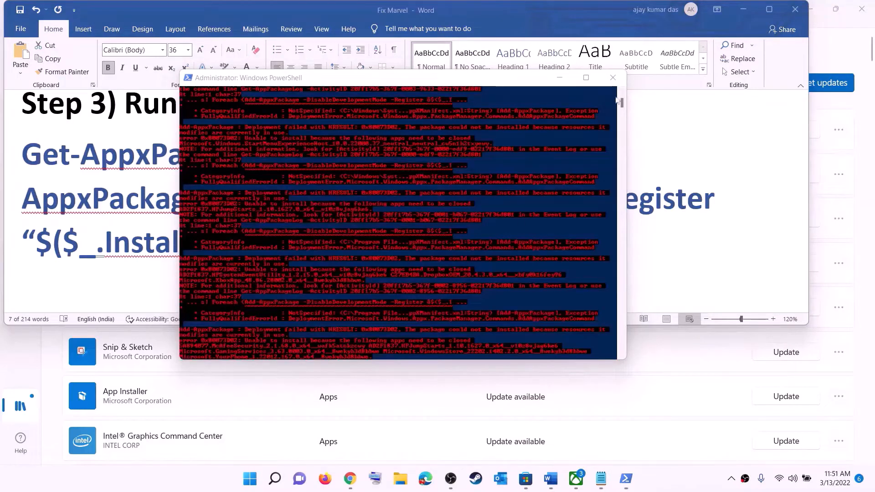
left_click(613, 78)
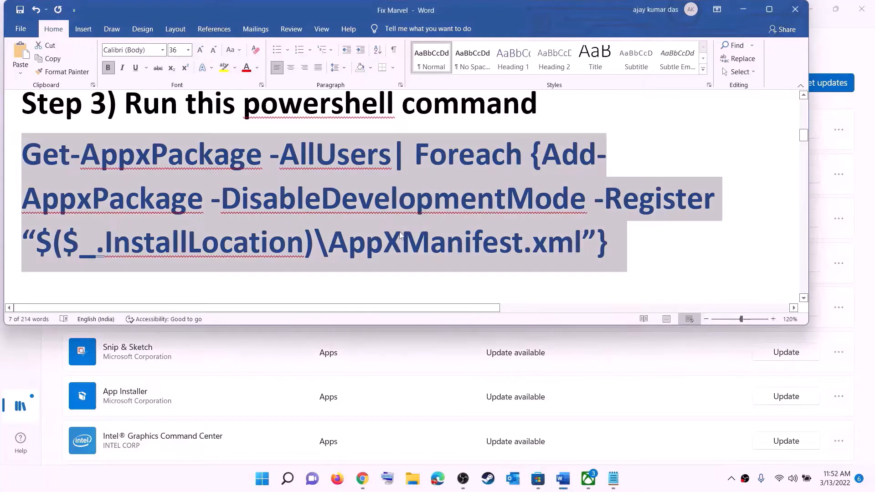
Reduce the font size of the Microsoft Store cache path under Step 4 of the document to 14
scroll(383, 217, "down", 5)
scroll(374, 191, "up", 1)
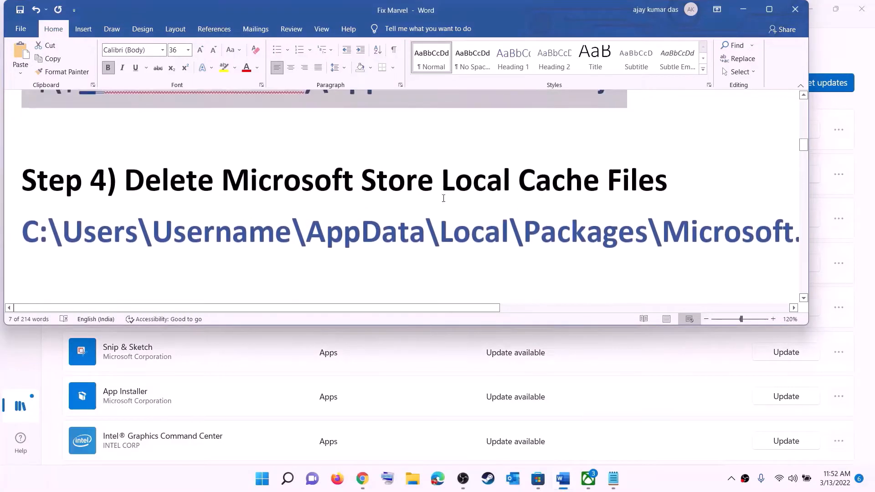
triple_click(434, 234)
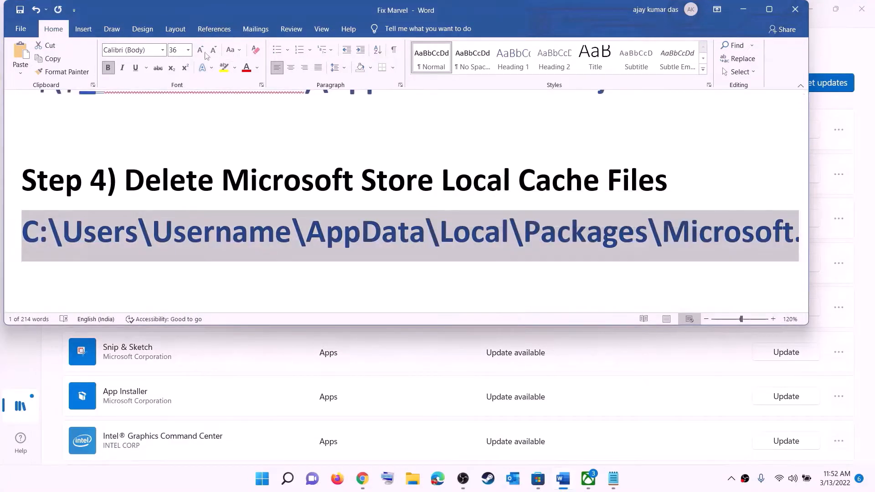
left_click(188, 51)
left_click(175, 110)
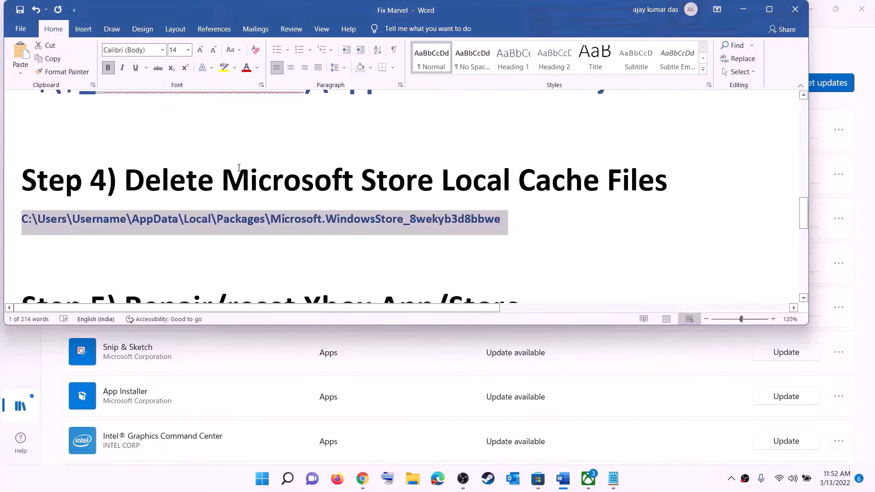
left_click(434, 230)
Switch to File Explorer and open the current user's profile folder under Users on the Windows (C:) drive
left_click(413, 478)
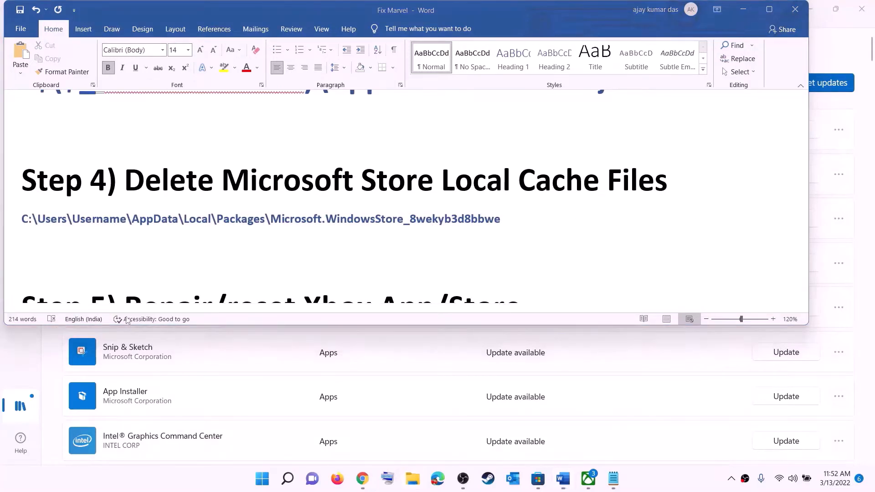
left_click(41, 225)
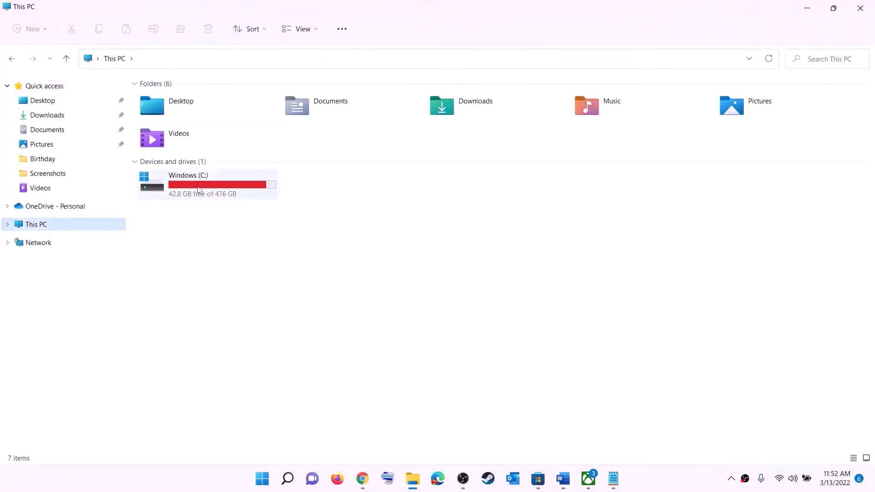
double_click(199, 189)
scroll(225, 285, "down", 3)
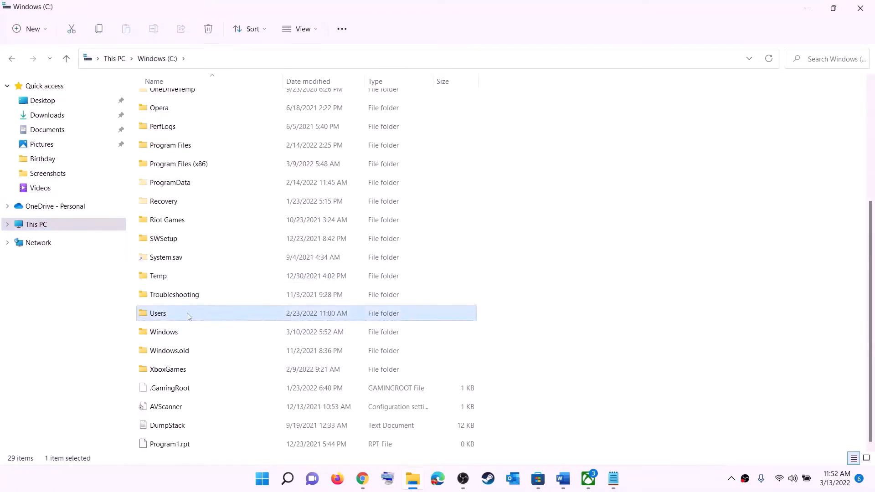
double_click(190, 314)
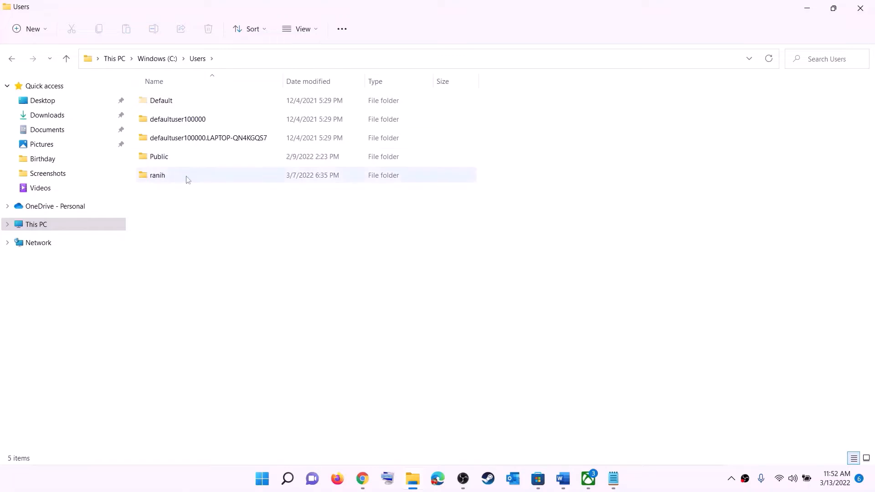
double_click(163, 178)
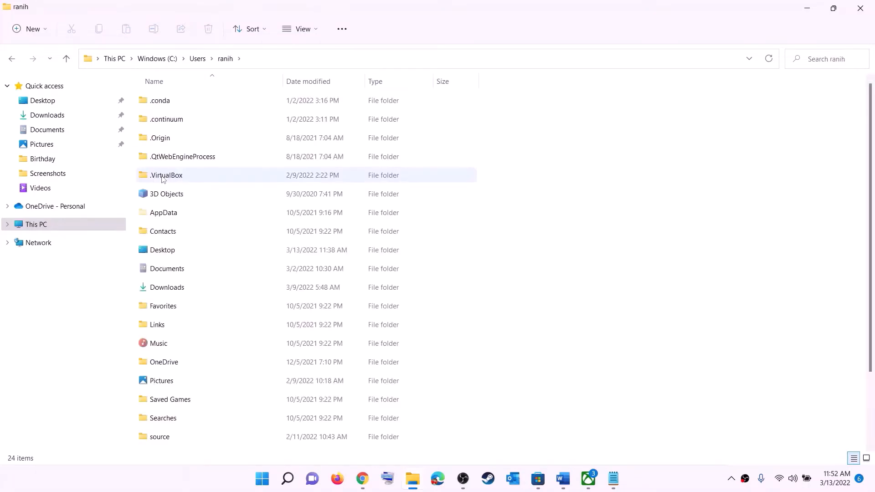
Check the Hidden items display option that controls whether the AppData folder is shown
left_click(152, 213)
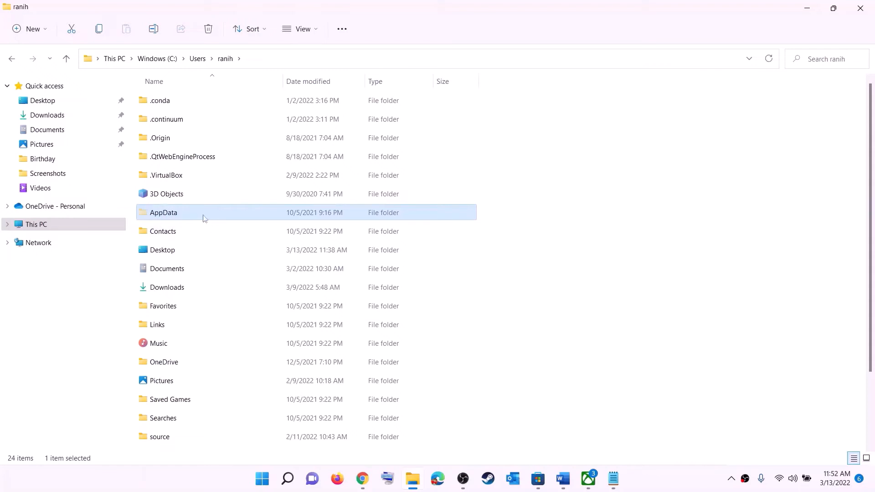
left_click(318, 30)
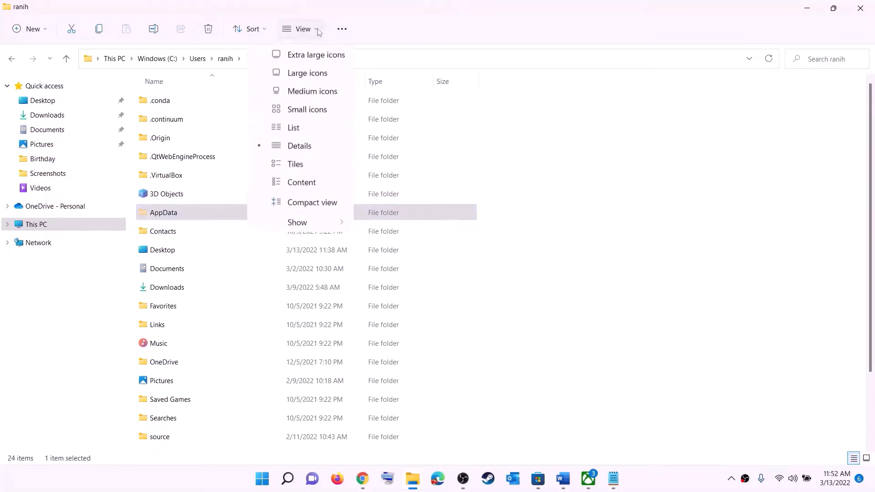
mouse_move(297, 223)
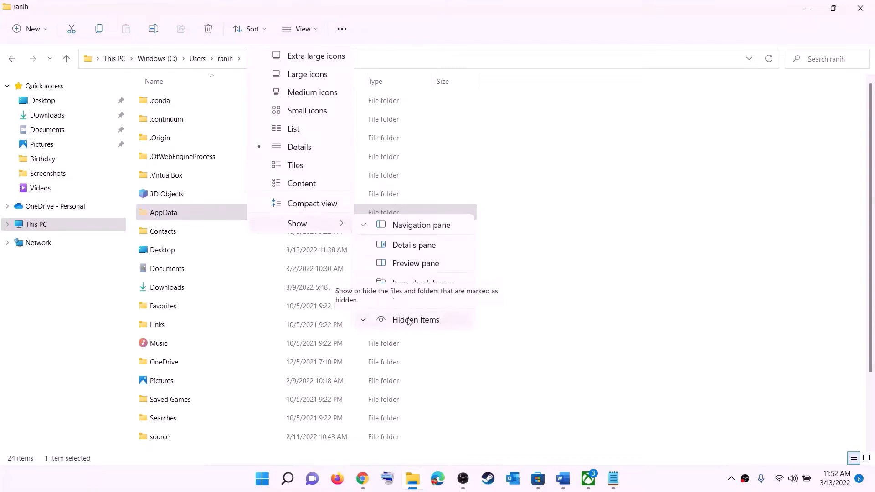
left_click(181, 215)
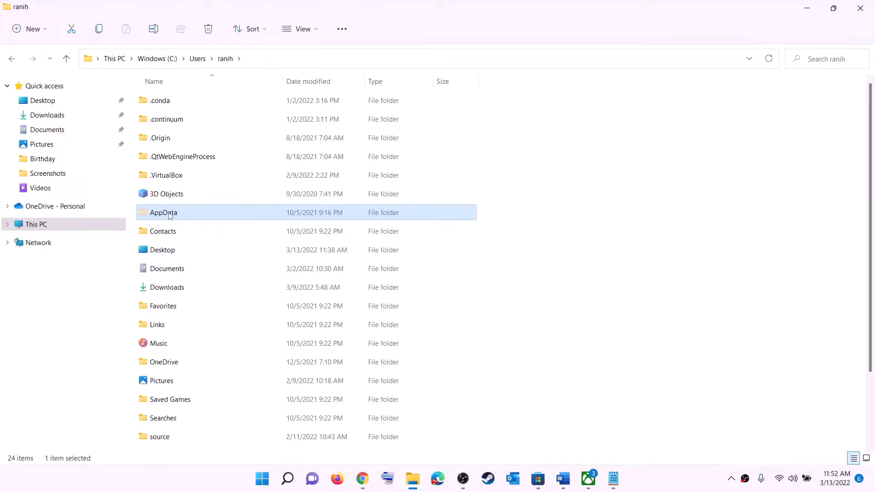
Open the Packages folder inside AppData\Local of the user profile
left_click(212, 213)
double_click(201, 217)
double_click(170, 102)
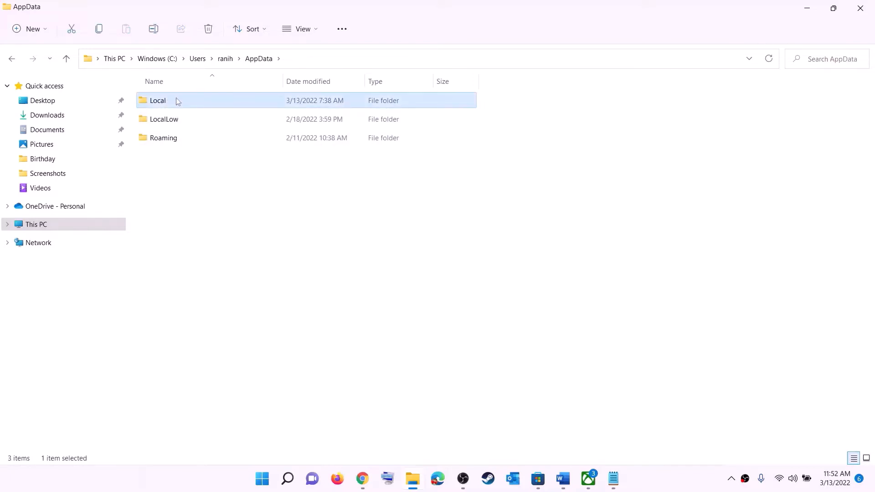
left_click(199, 215)
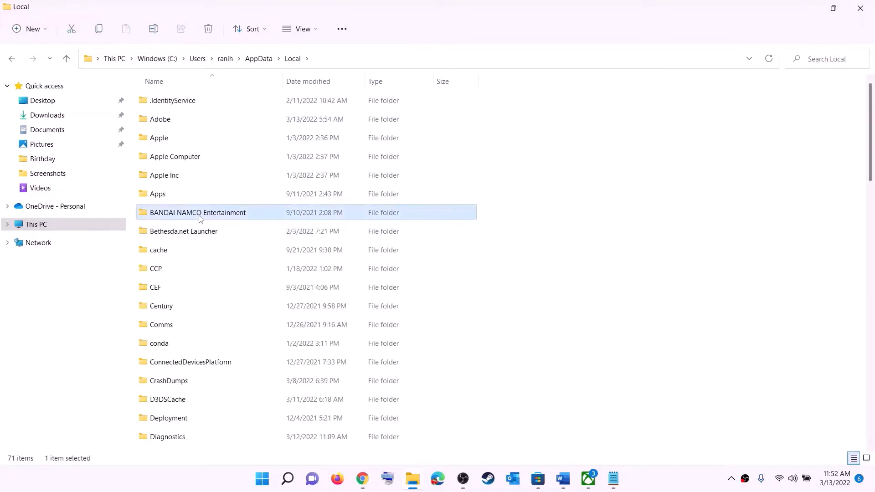
key("p")
left_click(173, 95)
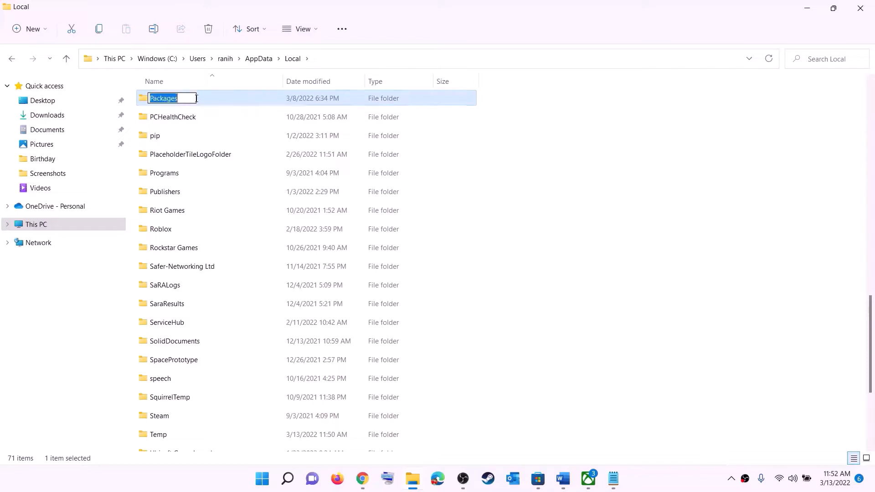
left_click(204, 95)
double_click(204, 99)
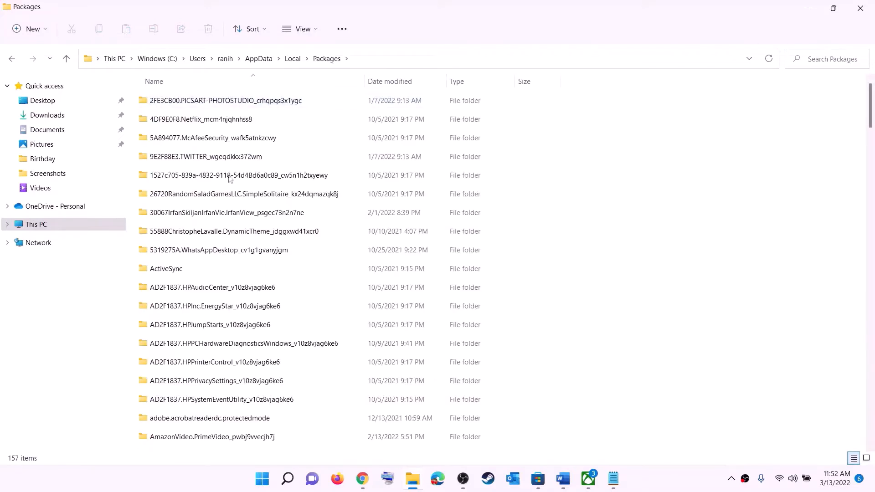
Find and open the Microsoft.WindowsStore_8wekyb3d8bbwe folder among the packages
scroll(259, 295, "down", 5)
scroll(259, 296, "down", 13)
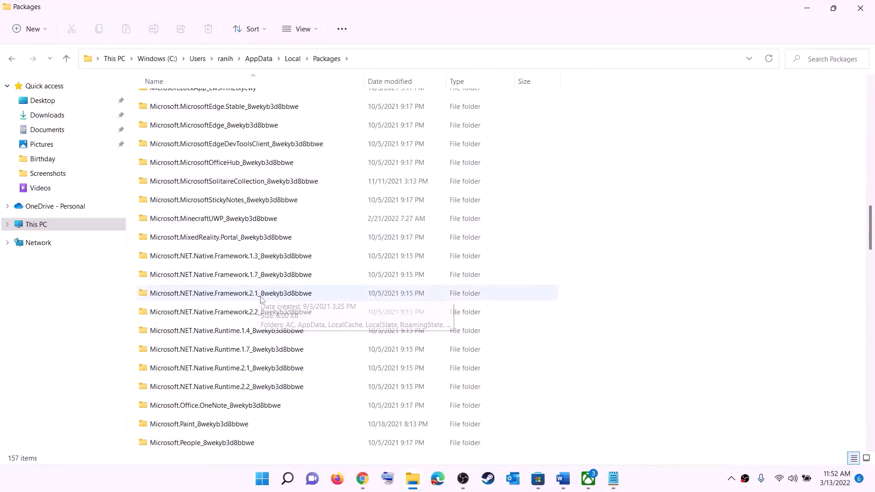
scroll(302, 322, "down", 3)
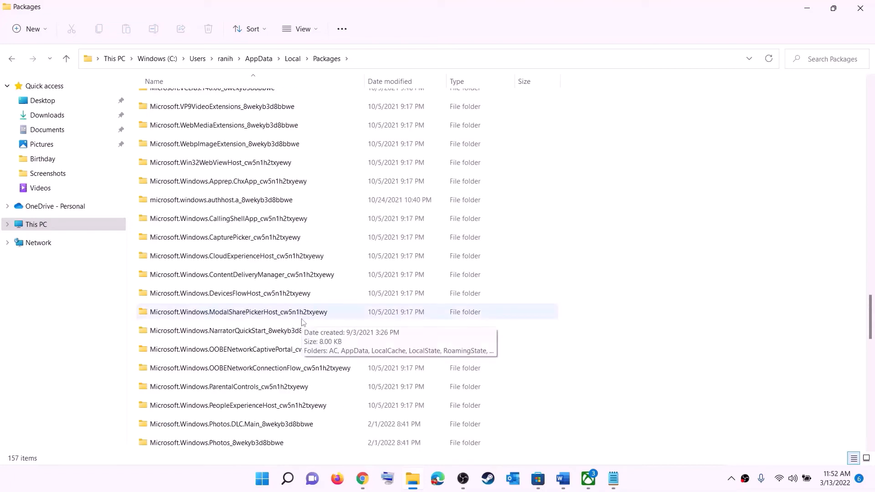
scroll(302, 322, "down", 6)
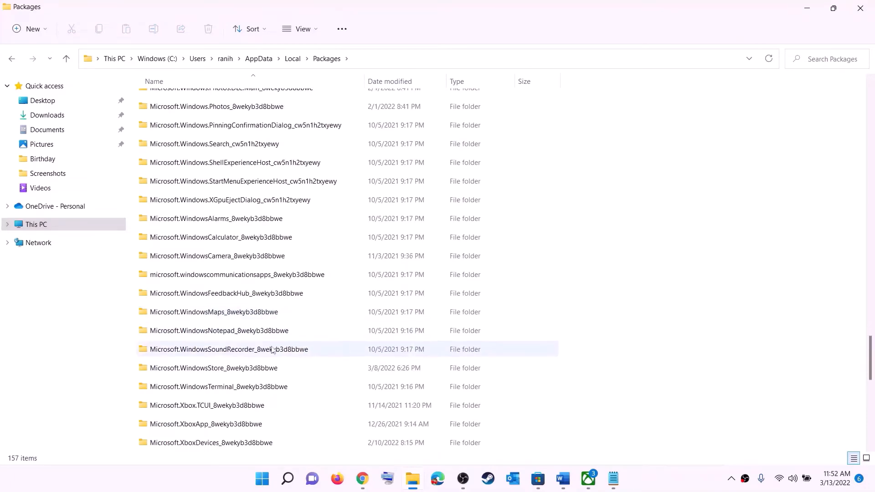
left_click(198, 370)
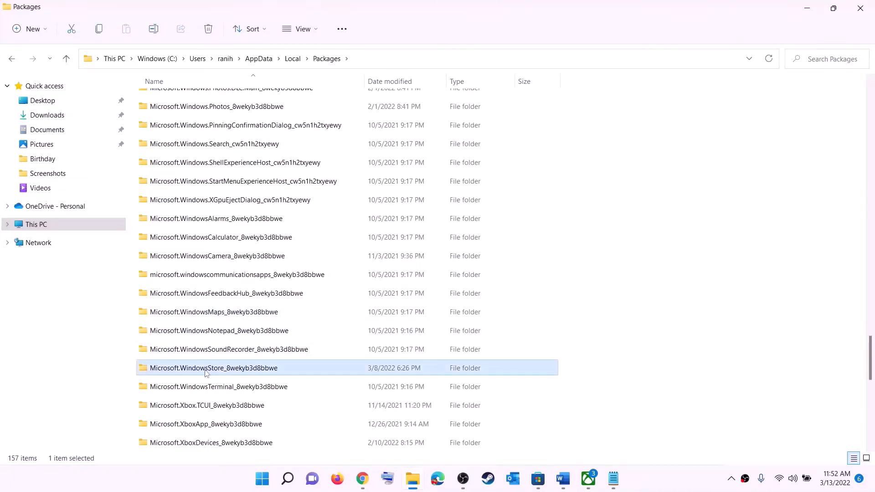
left_click(177, 368)
left_click(322, 370)
left_click(263, 369)
left_click(312, 373)
double_click(311, 372)
Delete the LocalCache folder from the Microsoft Store package folder
left_click(168, 138)
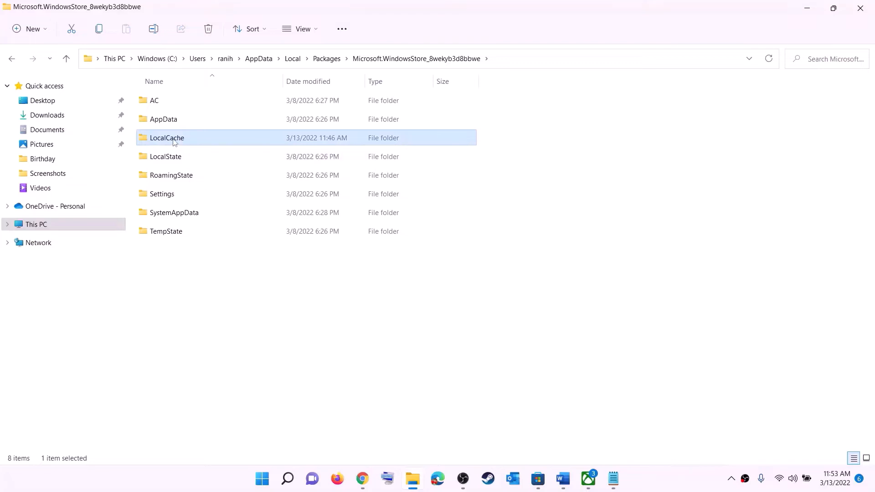
right_click(176, 142)
left_click(257, 154)
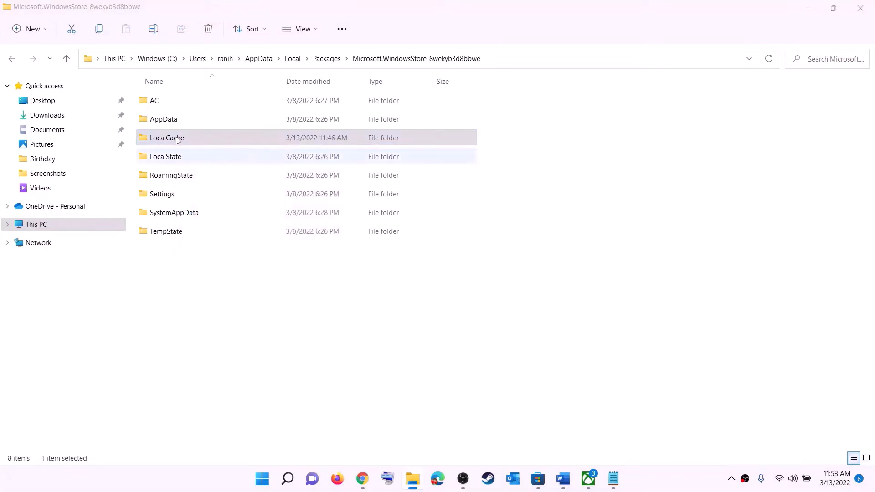
View the computer's power options for a restart, dismiss them, and return to the Word document
left_click(264, 478)
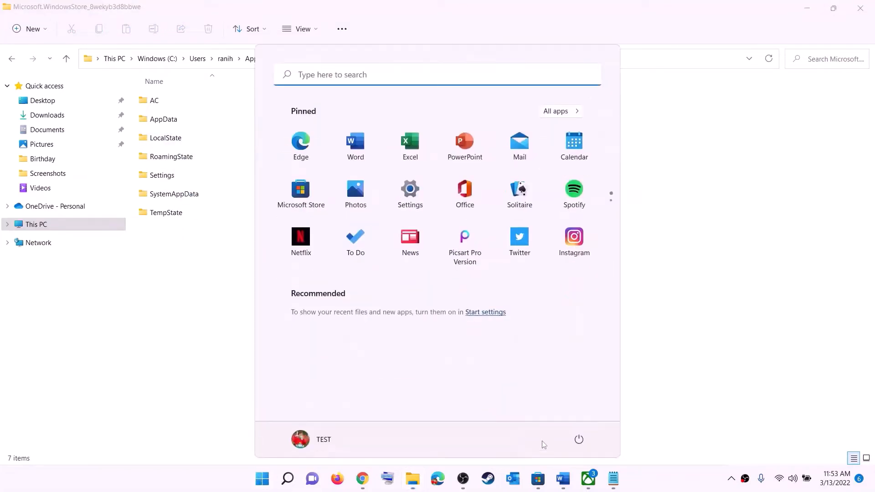
left_click(579, 440)
key("Escape")
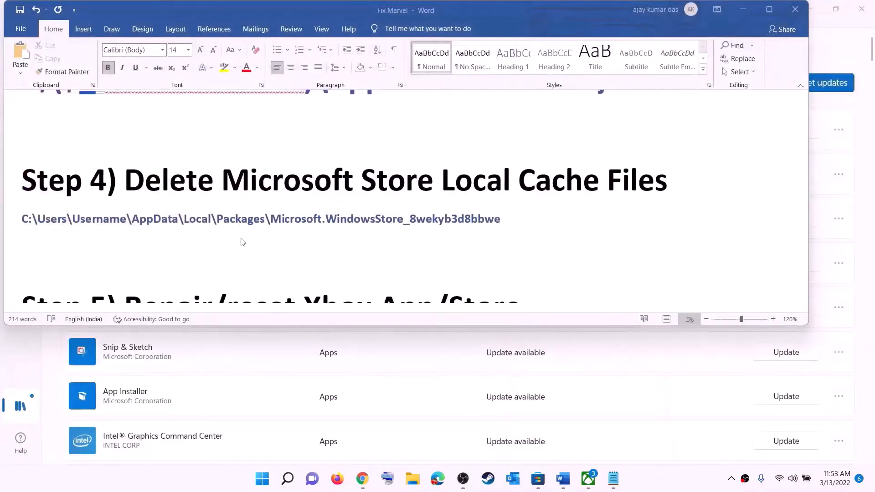
Go to Step 5 in the Word document and highlight its text about resetting the Xbox app and Store
scroll(243, 242, "down", 3)
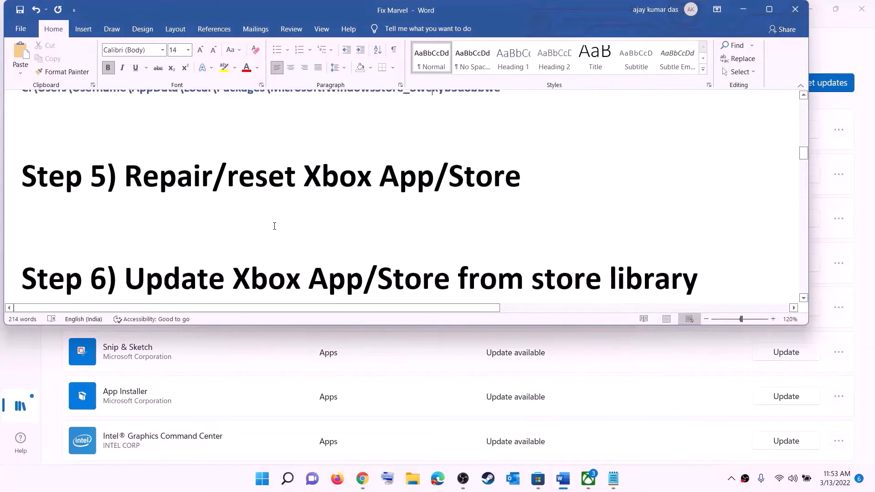
scroll(232, 253, "up", 2)
left_click_drag(214, 251, 541, 237)
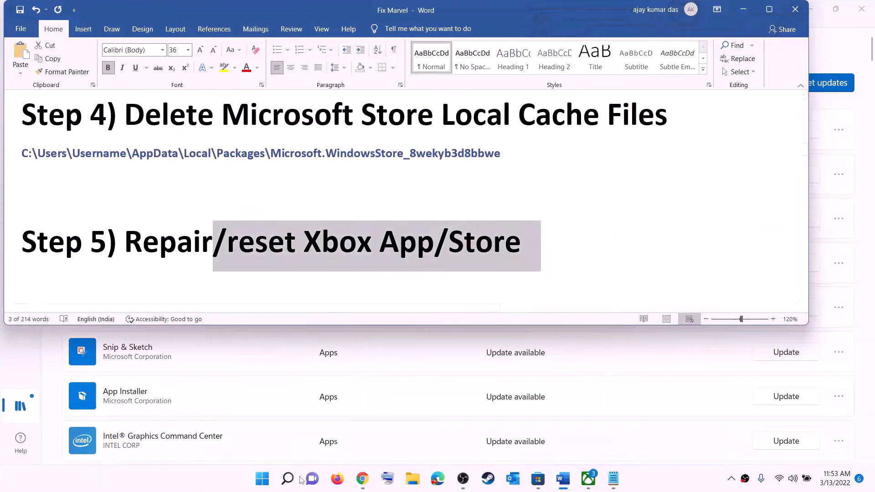
Search Windows for "xbox" and open the Xbox app's settings
left_click(262, 478)
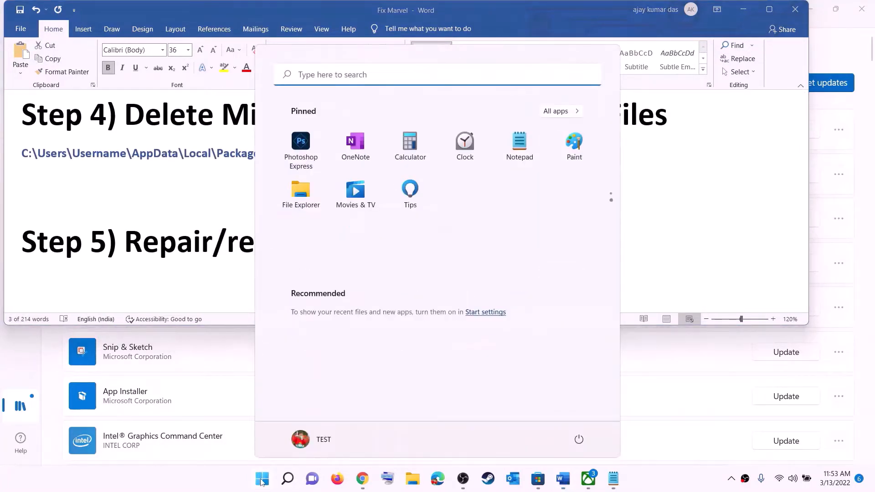
type("xbox")
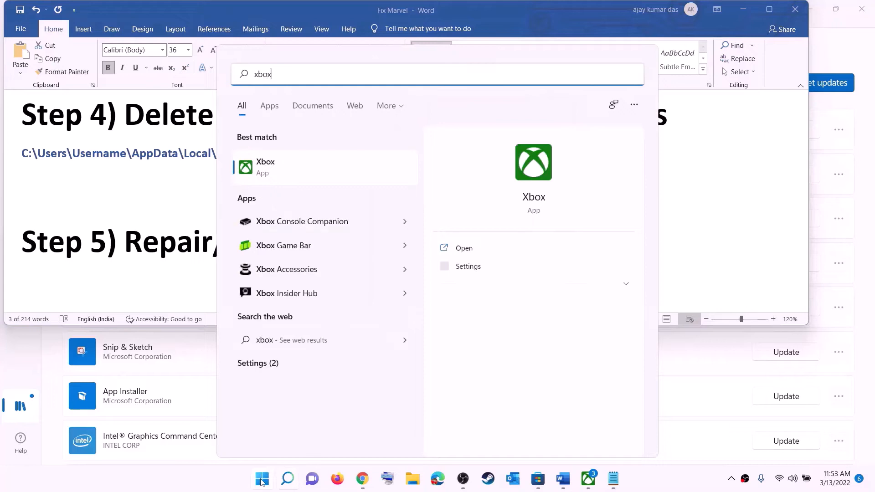
right_click(274, 171)
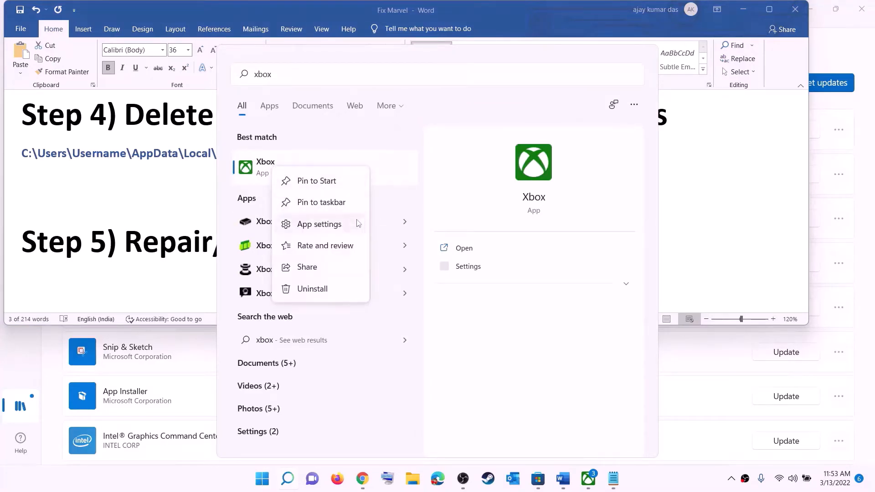
left_click(328, 227)
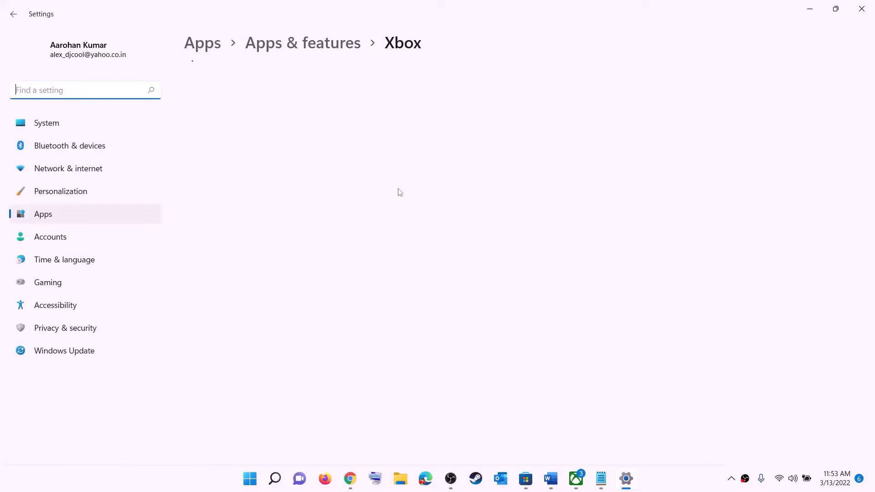
Repair the Xbox app, and reset it along with its app data
scroll(335, 296, "down", 10)
scroll(330, 304, "down", 2)
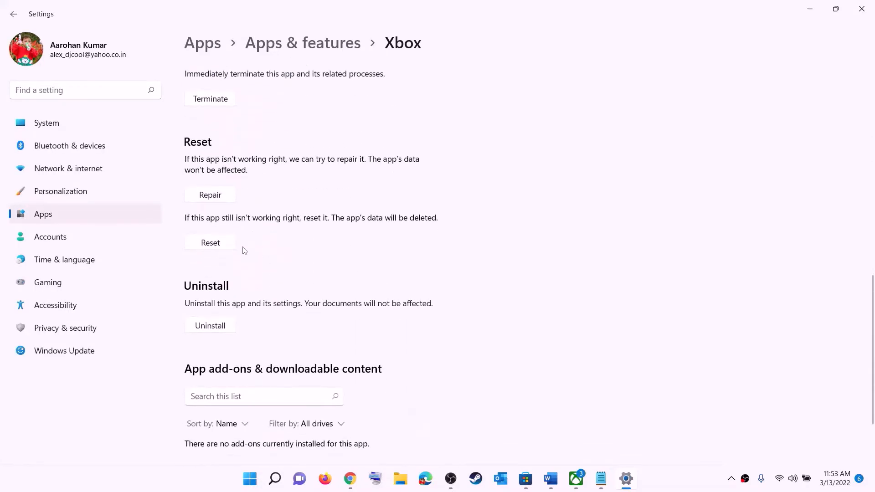
left_click(205, 199)
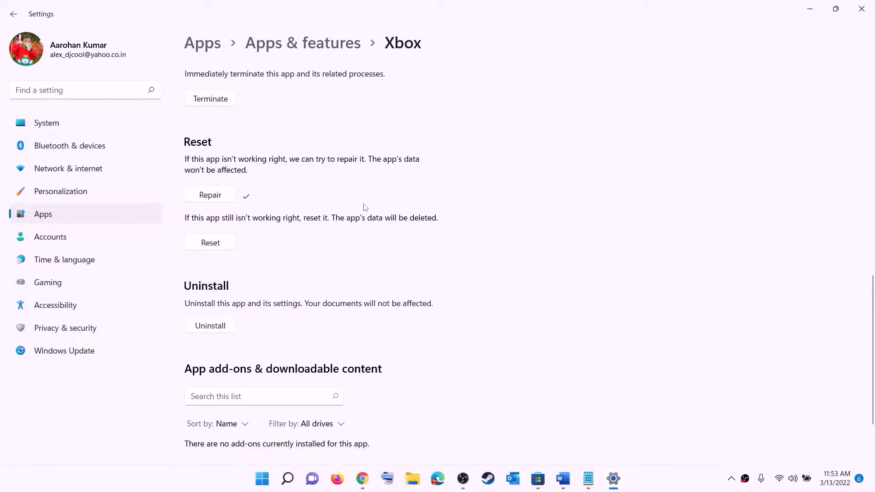
left_click(212, 251)
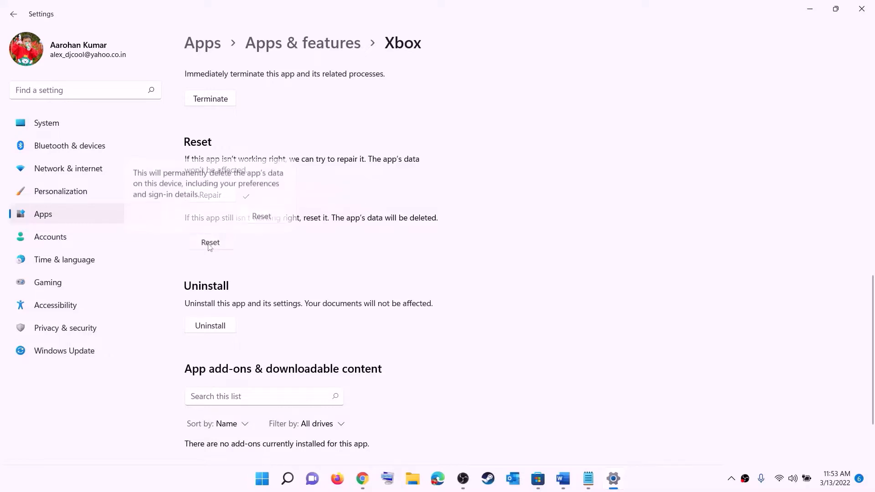
left_click(262, 215)
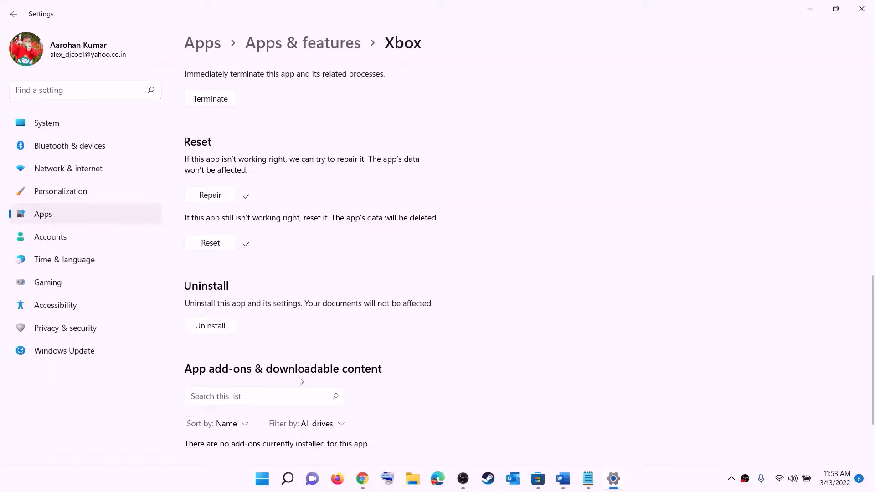
Search Windows for "store" and open the Microsoft Store's app settings
left_click(261, 481)
type("store")
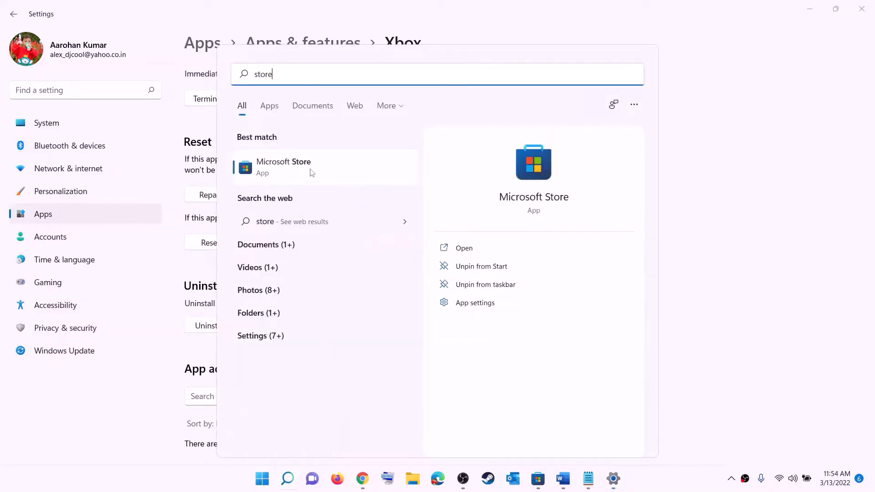
right_click(284, 176)
left_click(331, 233)
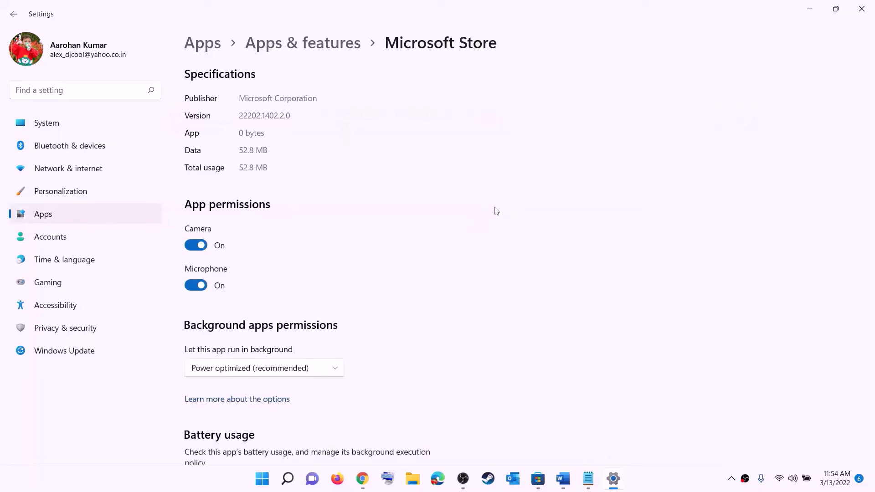
Repair the Microsoft Store app, and reset it along with its app data
scroll(239, 346, "down", 10)
left_click(210, 328)
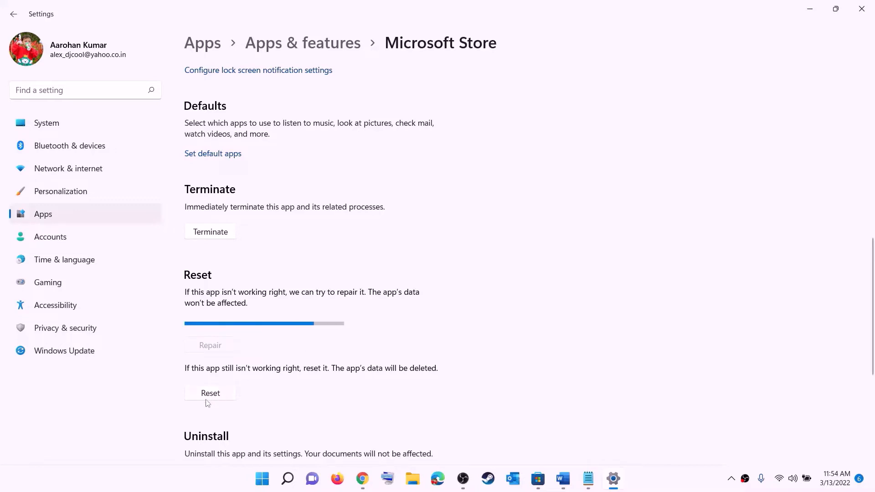
left_click(218, 394)
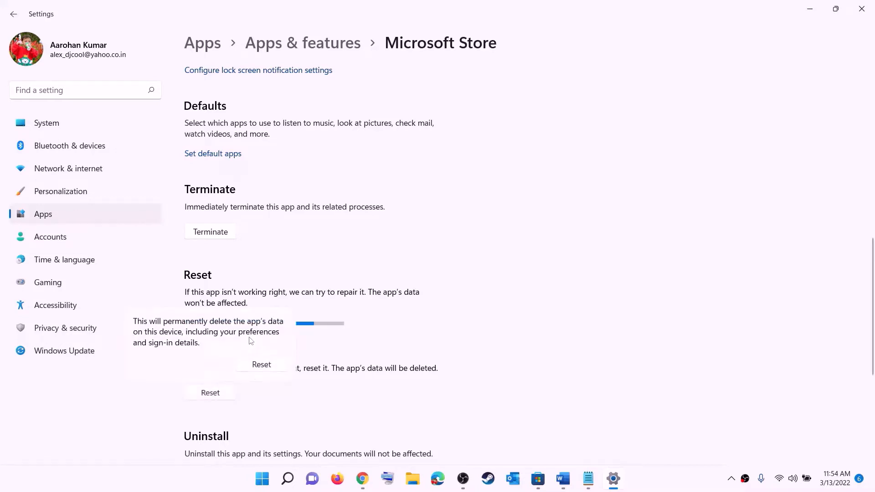
left_click(260, 365)
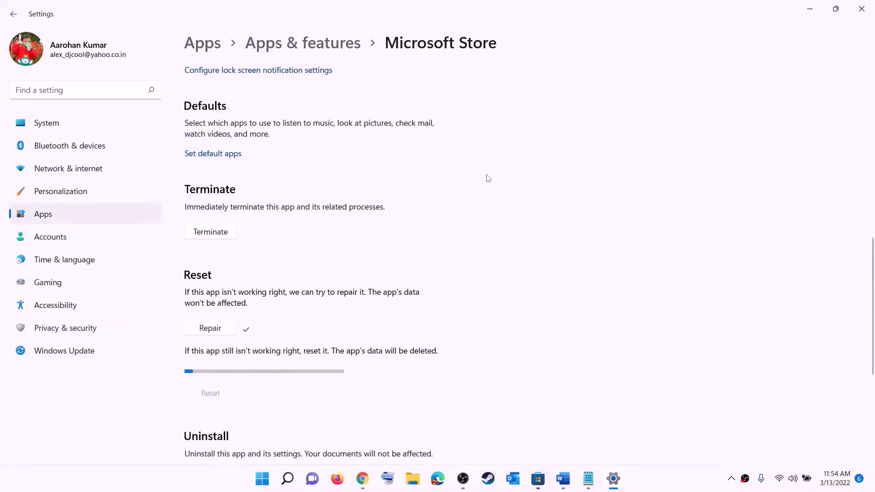
Return to the Word document and highlight "from store library" in the Step 6 heading
left_click(564, 478)
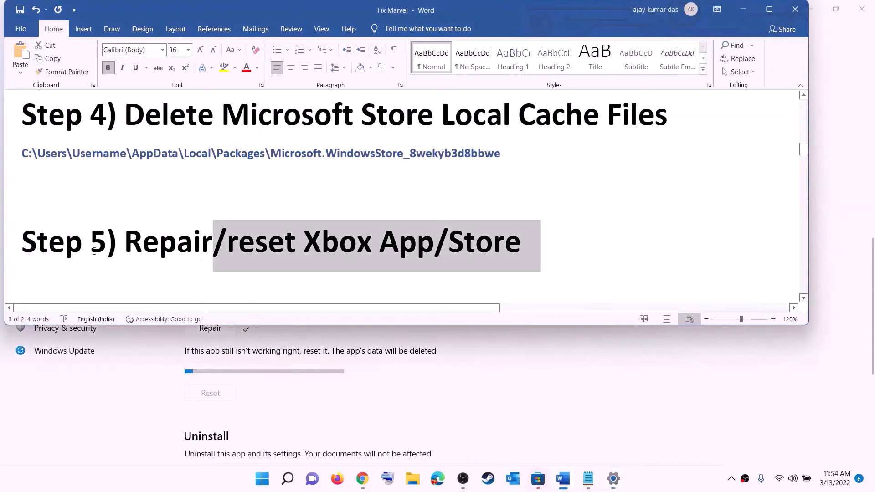
scroll(151, 240, "down", 2)
left_click_drag(150, 239, 696, 236)
left_click(458, 241)
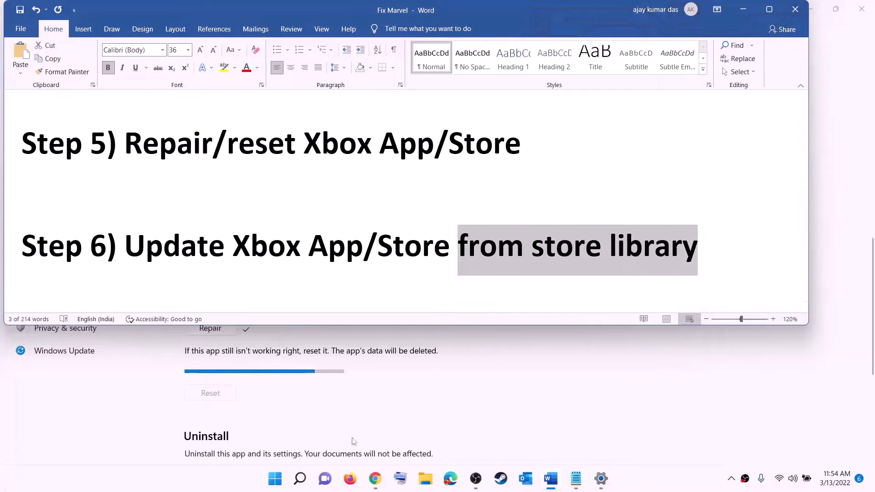
Open the Microsoft Store maximized and check its library for app updates
left_click(274, 478)
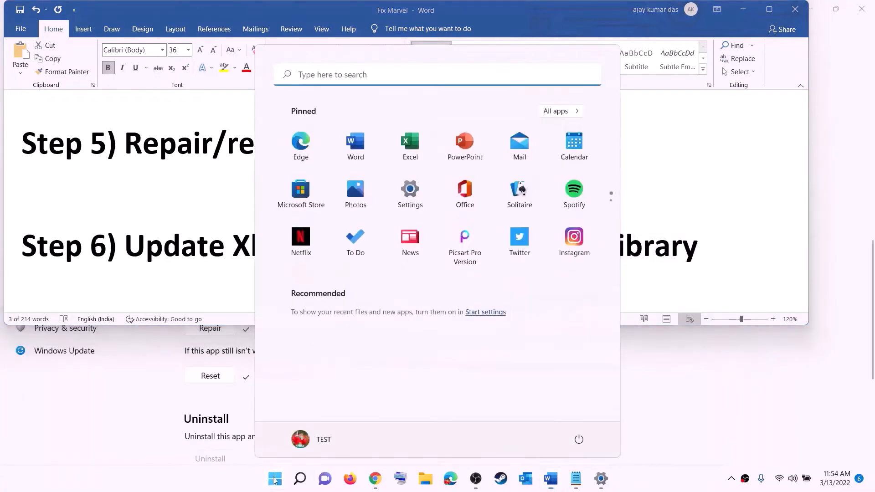
type("store")
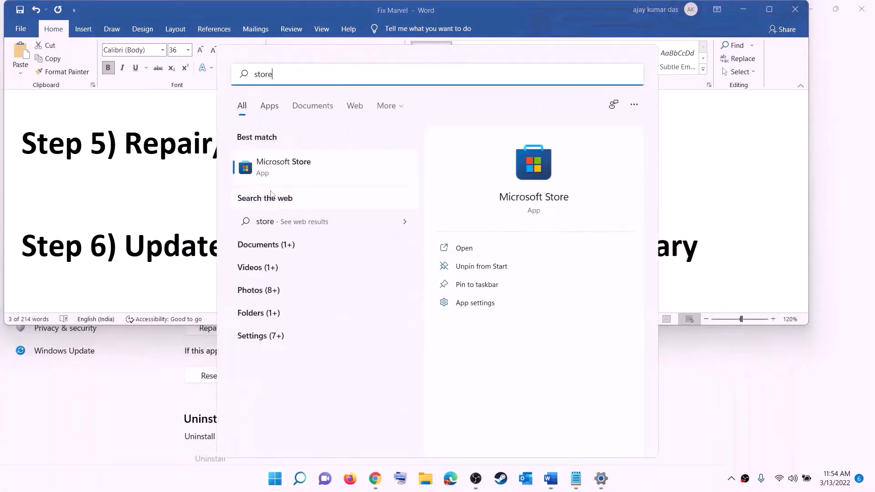
left_click(263, 168)
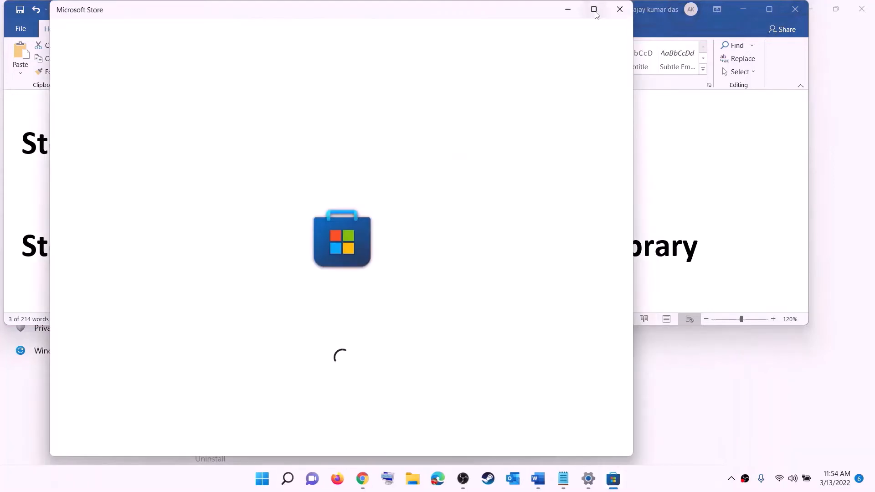
left_click(593, 8)
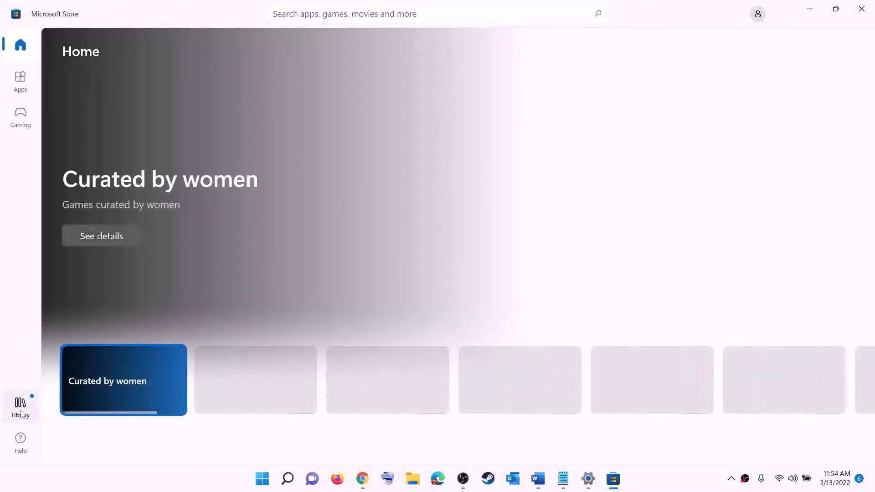
left_click(21, 413)
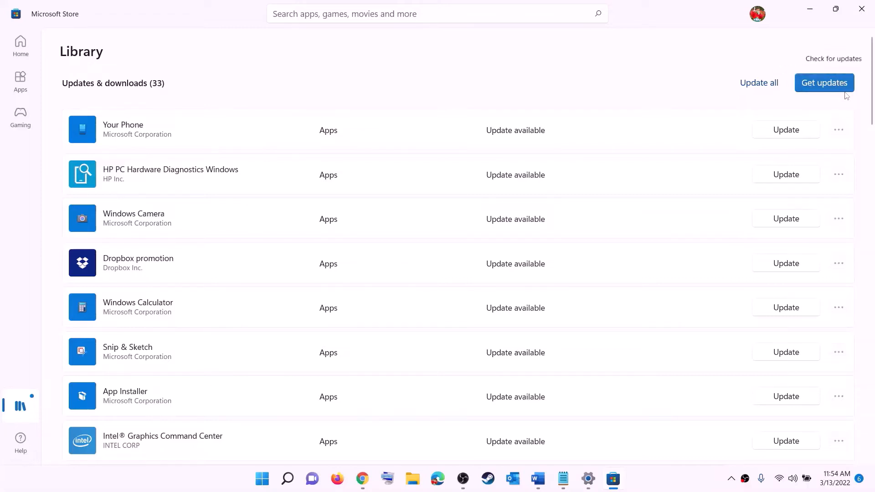
left_click(811, 87)
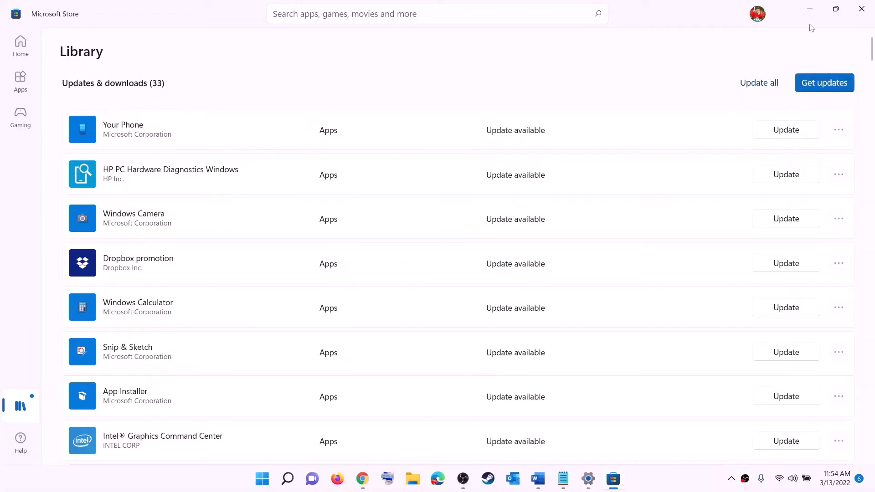
Return to the Word document and highlight "Xbox identity provider and" in the Step 7 heading
left_click(810, 9)
scroll(174, 264, "down", 2)
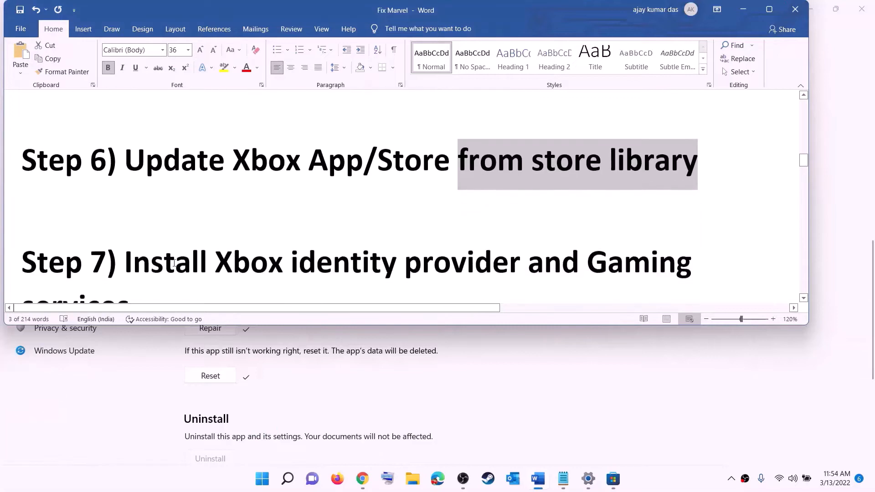
scroll(174, 264, "down", 2)
left_click_drag(216, 216, 583, 217)
scroll(285, 244, "down", 3)
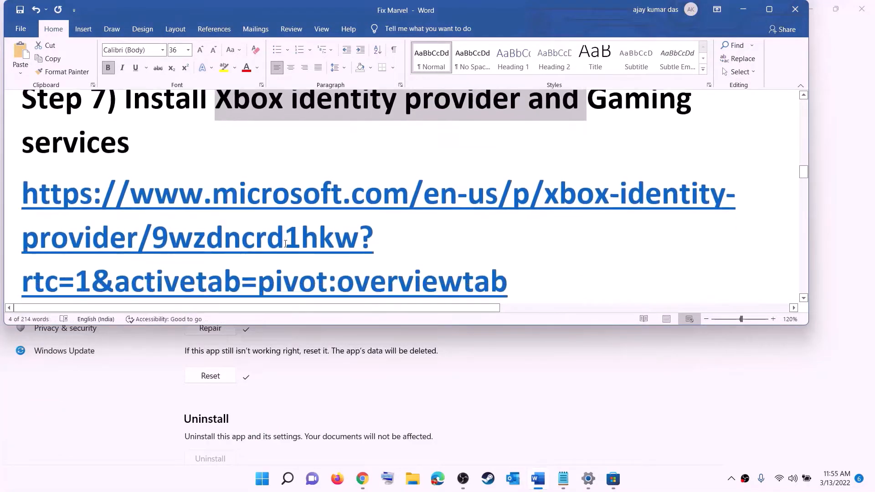
Copy the Xbox Identity Provider web address listed under Step 7
scroll(286, 244, "down", 1)
triple_click(477, 230)
right_click(150, 175)
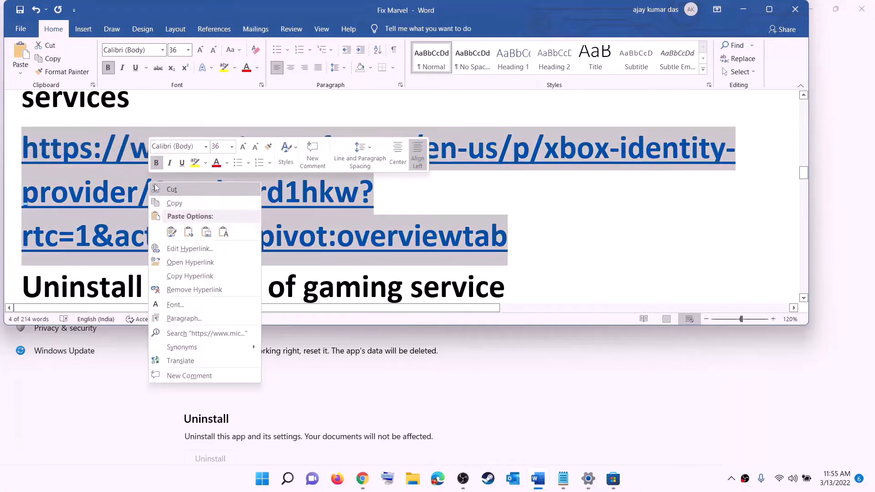
left_click(183, 203)
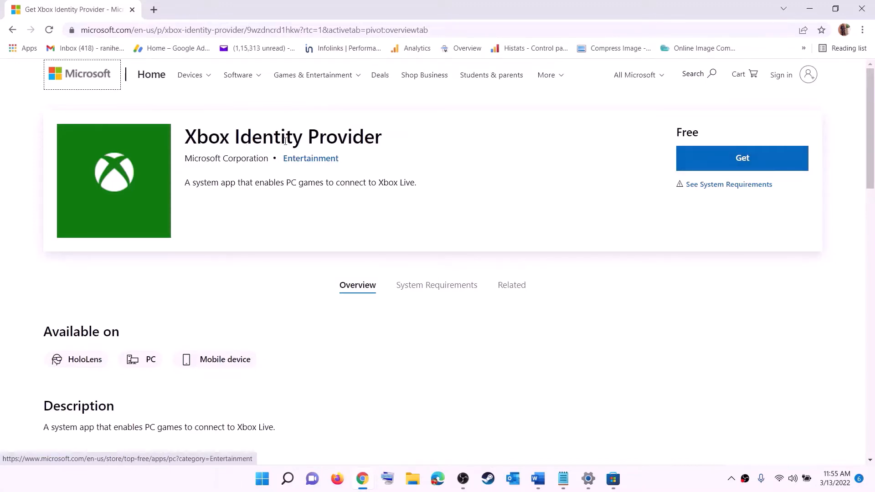
Get Xbox Identity Provider from its Microsoft web page, opening its Microsoft Store listing and highlighting the app name
left_click(735, 161)
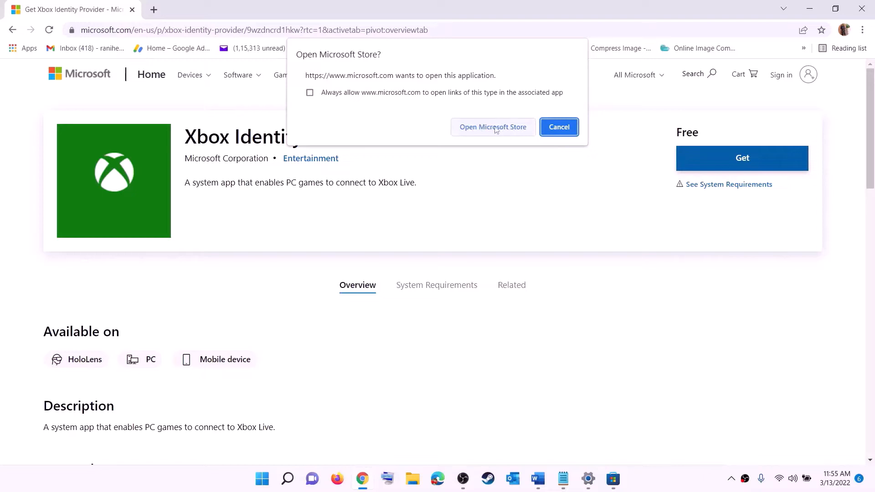
left_click(488, 130)
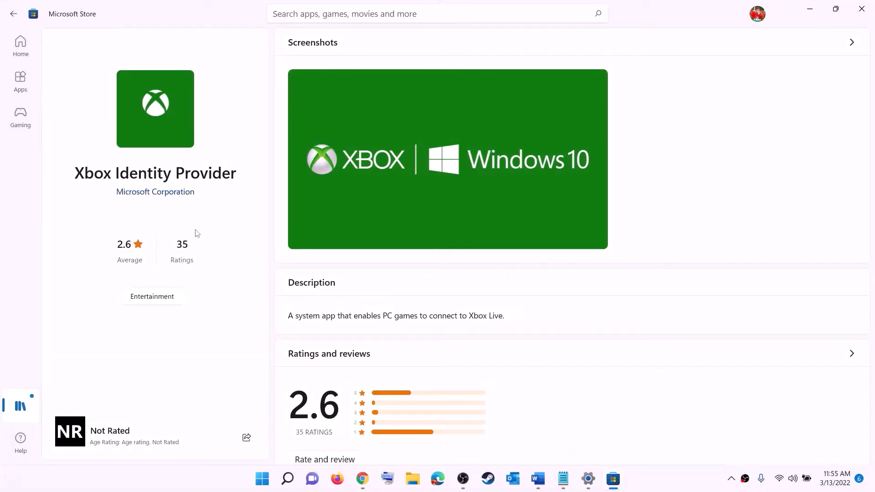
left_click_drag(76, 174, 236, 168)
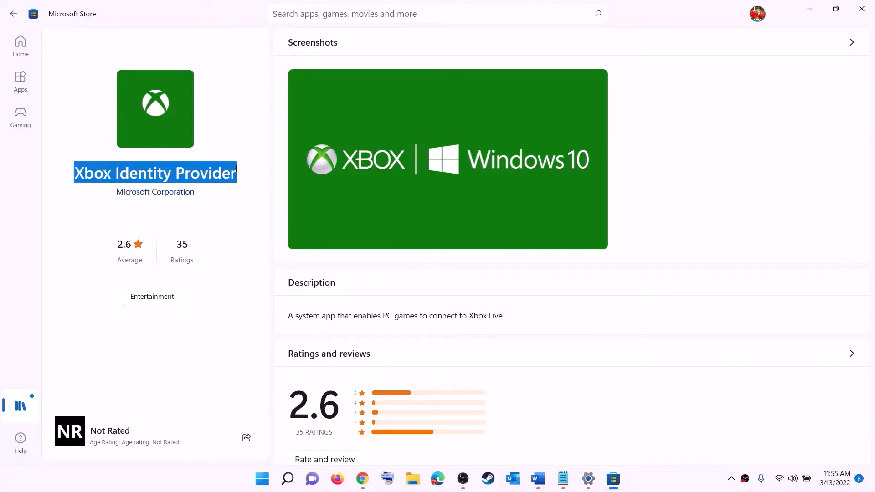
left_click(157, 221)
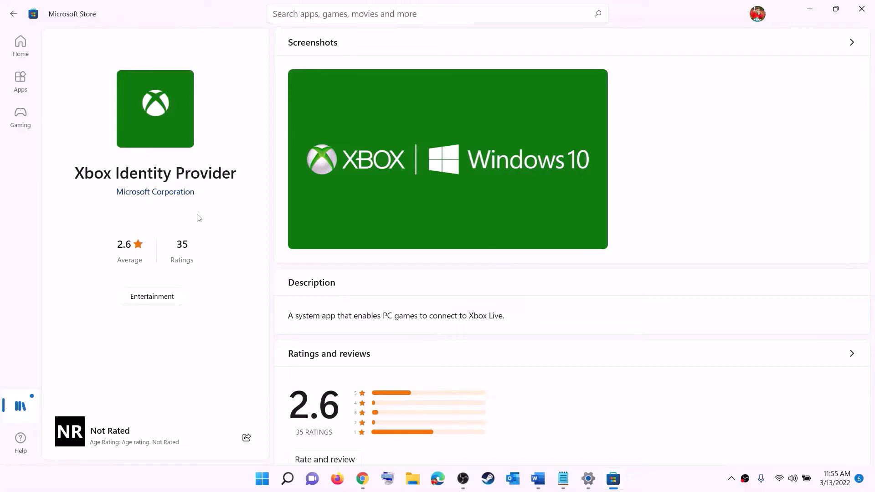
Return to the Word document and copy the get-appxpackage Microsoft.GamingServices removal command under "Uninstall remains of gaming service"
key("alt+Tab")
left_click(537, 479)
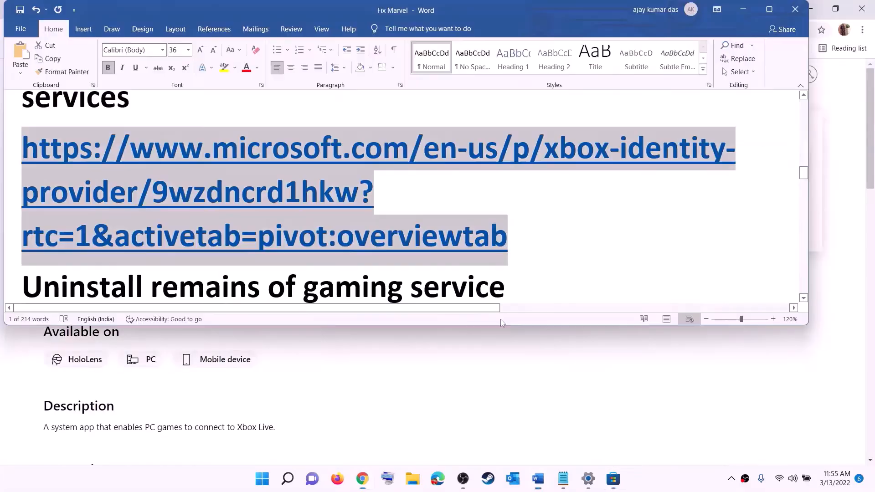
scroll(252, 219, "down", 5)
left_click_drag(336, 226, 21, 173)
right_click(95, 191)
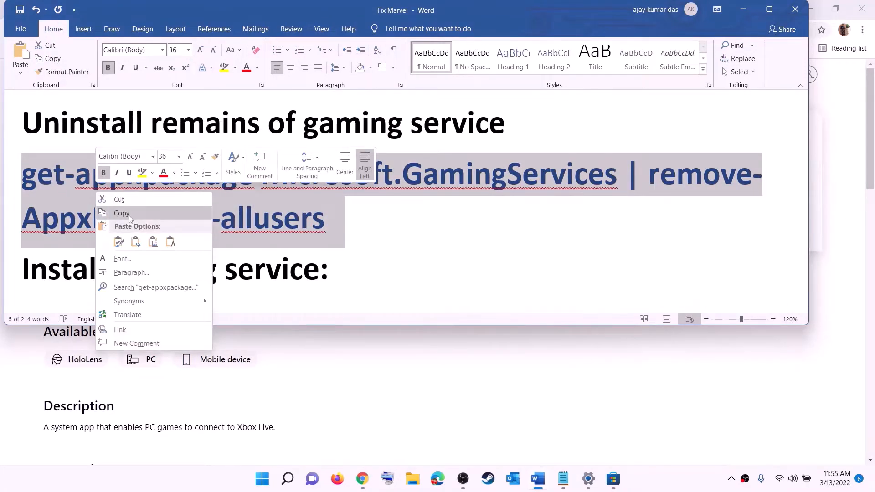
left_click(122, 213)
Open Windows PowerShell as administrator and allow it to make changes to the device
left_click(263, 480)
type("powershe")
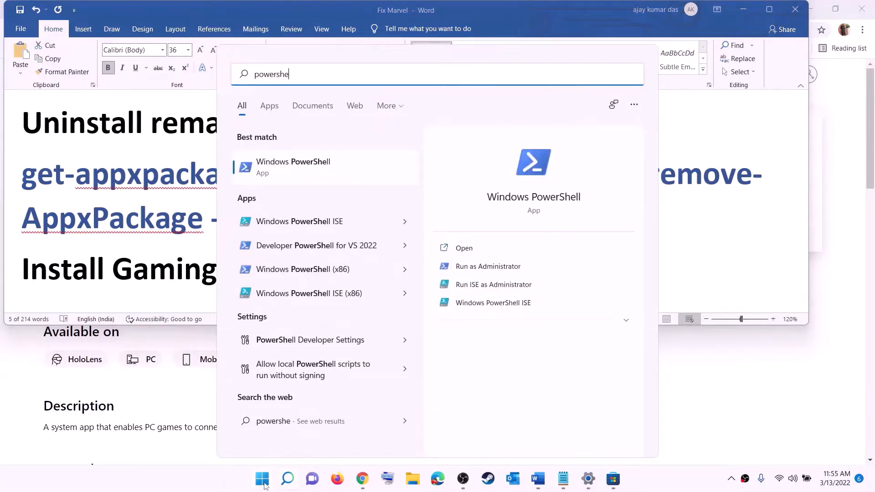
type("ll")
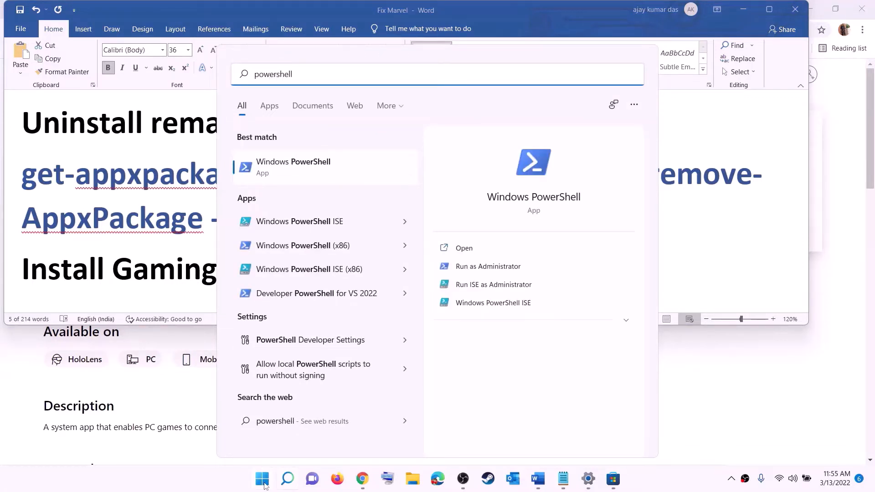
right_click(300, 172)
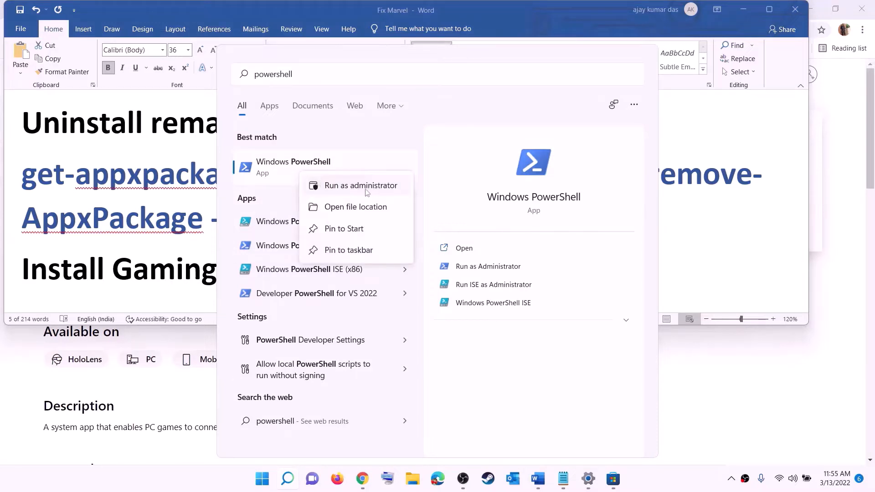
left_click(366, 187)
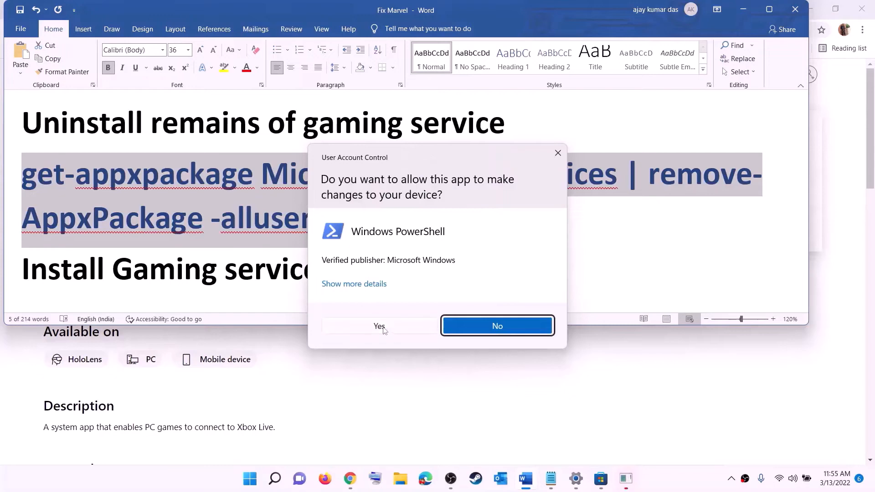
left_click(383, 328)
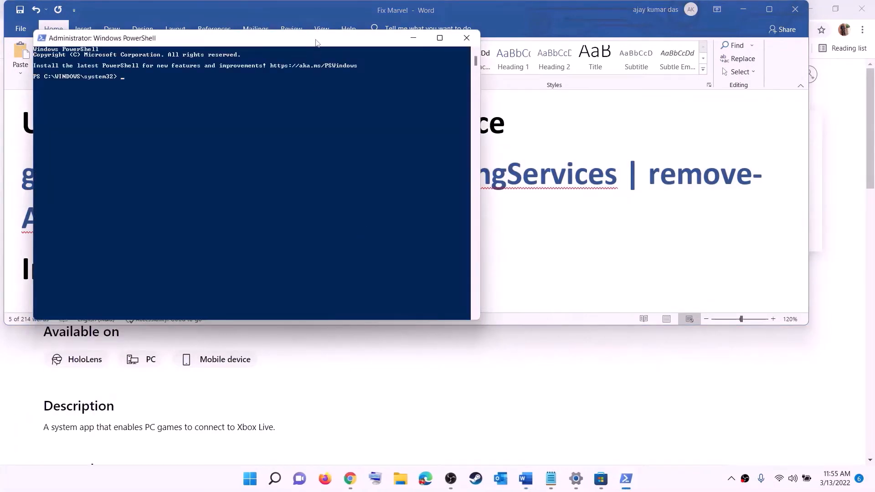
Run the copied get-appxpackage Microsoft.GamingServices | remove-AppxPackage -allusers command in PowerShell
left_click_drag(317, 42, 408, 100)
key("ctrl+v")
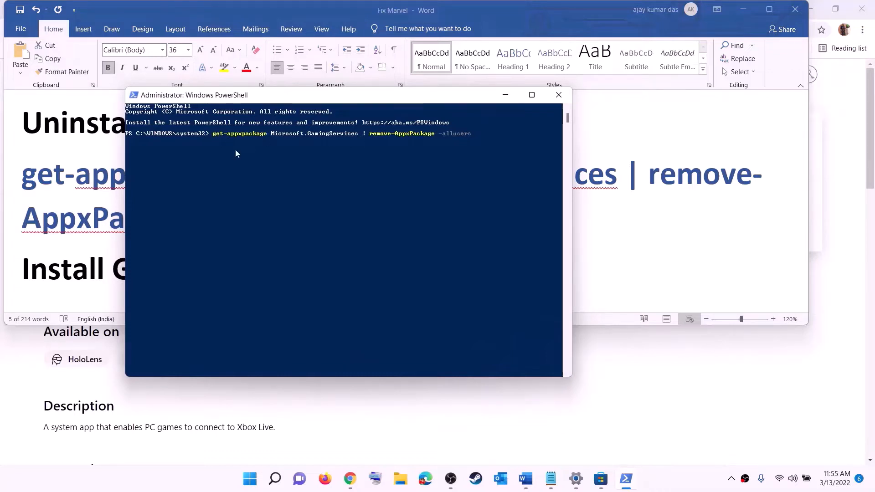
key("Return")
Return to the Word document and copy the start ms-windows-store command under "Install Gaming service"
left_click(114, 213)
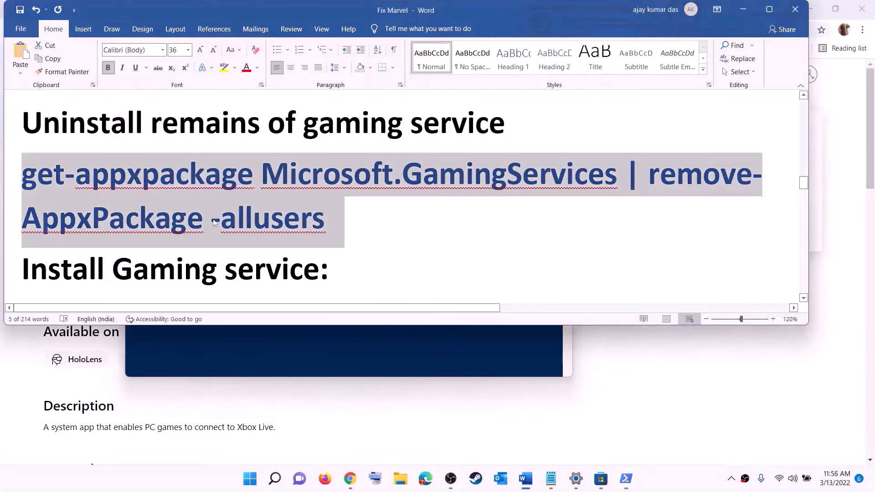
scroll(274, 205, "down", 3)
left_click_drag(455, 239, 1, 207)
right_click(94, 206)
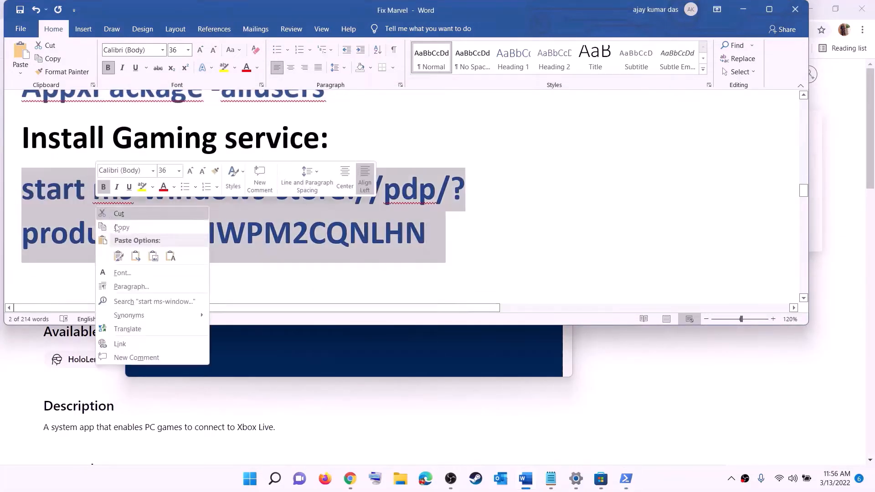
left_click(123, 227)
Run the copied store command in PowerShell and install Gaming Services from its Microsoft Store page, allowing the device changes
left_click(261, 351)
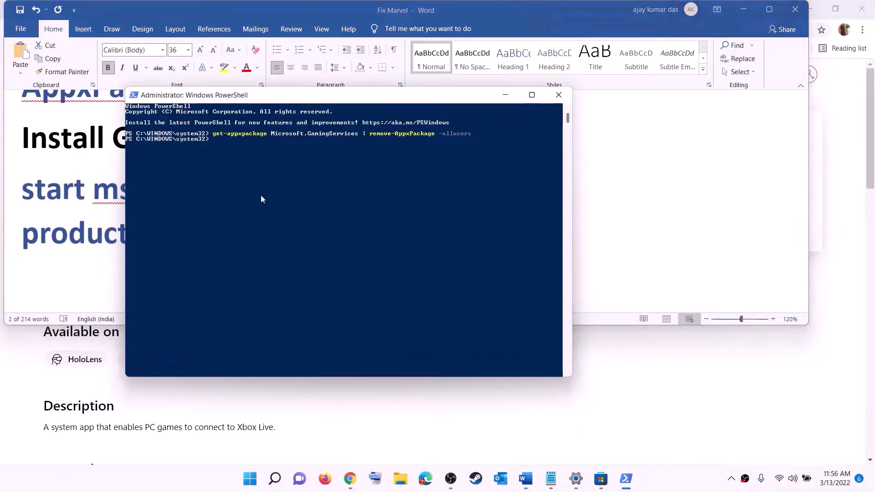
right_click(262, 195)
key("Return")
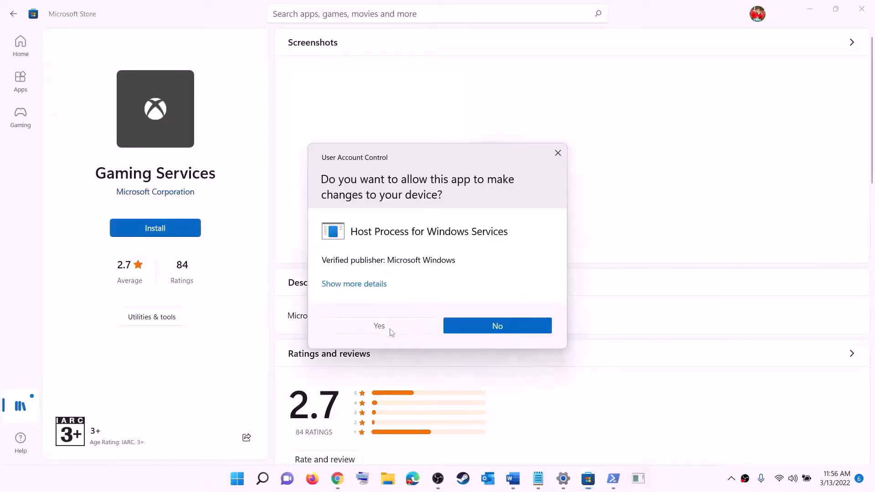
left_click(387, 327)
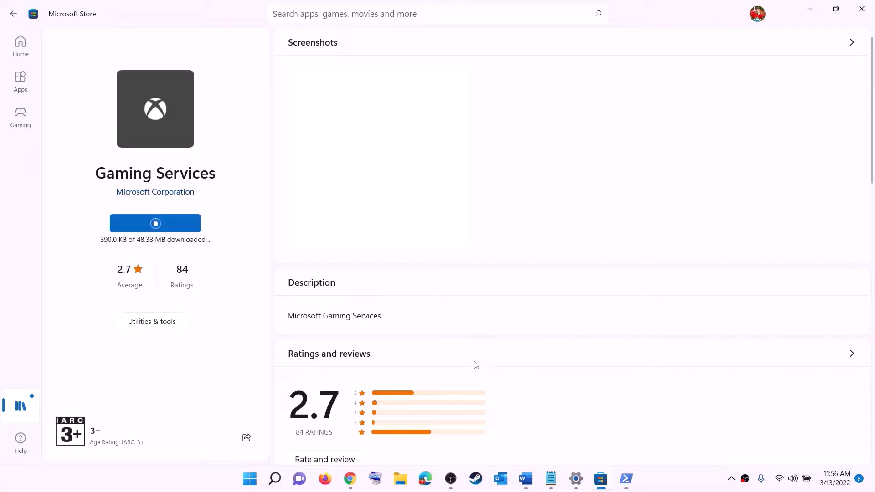
Return to the Word document's list of services starting with IP Helper, and open the Windows Services app
left_click(525, 479)
scroll(329, 224, "down", 8)
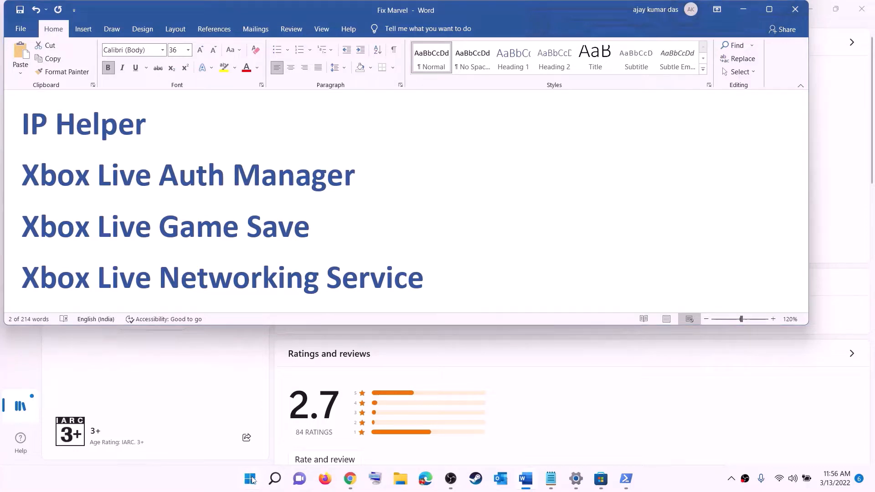
left_click(252, 479)
type("serv")
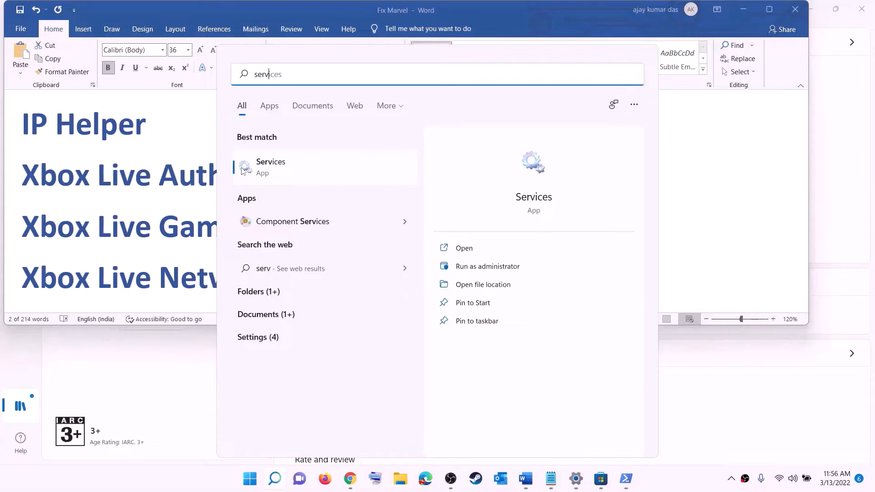
type("ic")
left_click(243, 170)
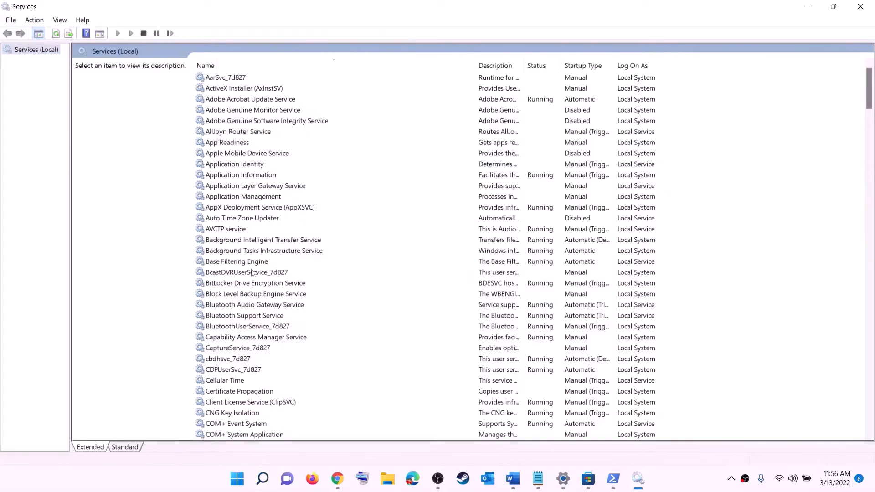
Set the IP Helper service's startup type to Automatic and close its properties
left_click(253, 273)
type("ip")
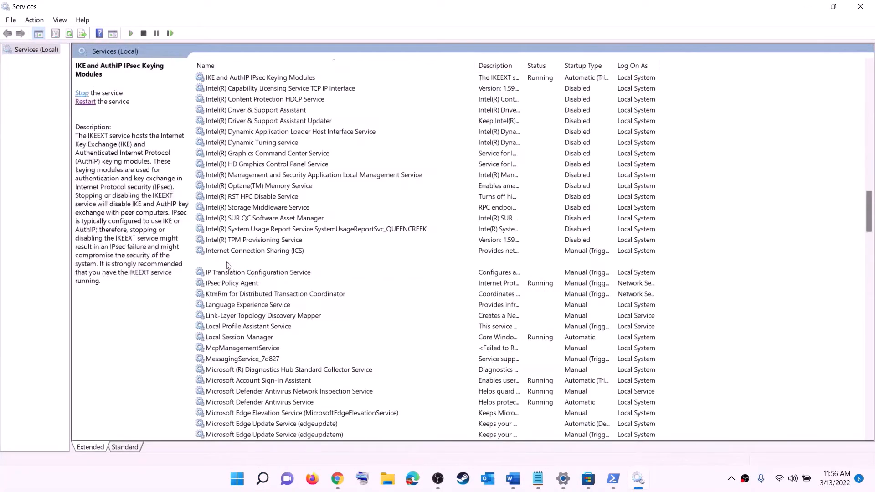
double_click(263, 262)
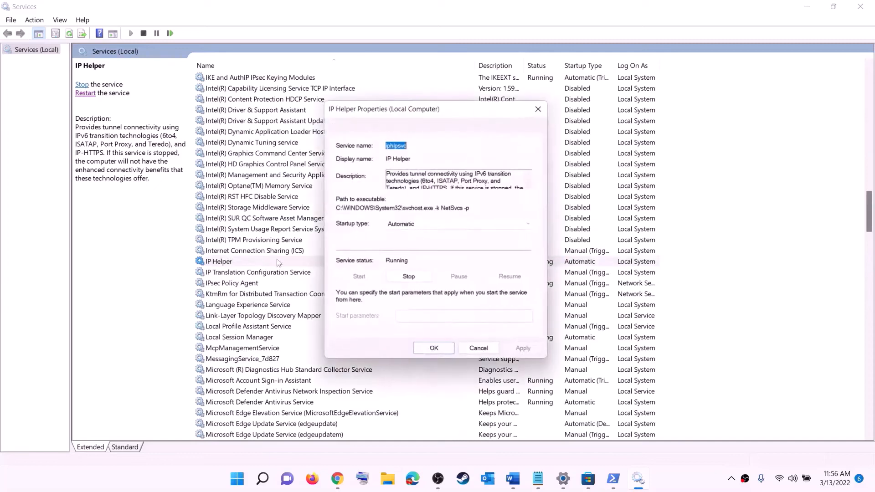
left_click(396, 226)
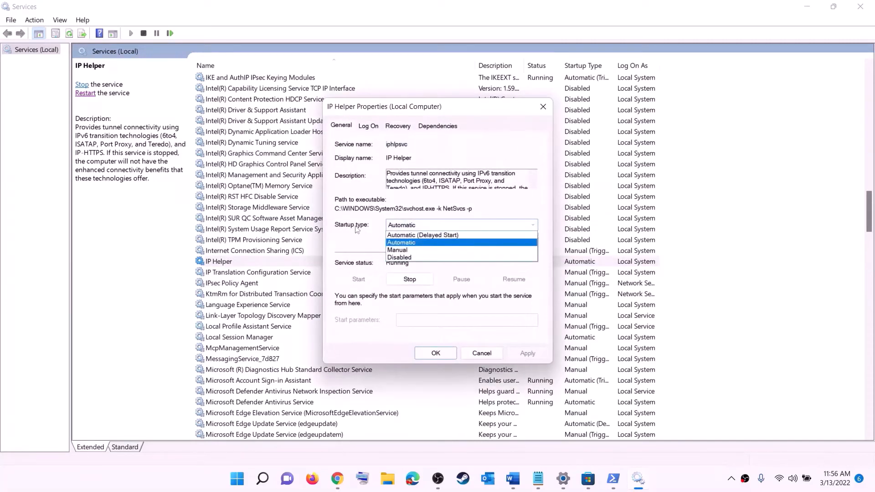
left_click(403, 243)
left_click(524, 356)
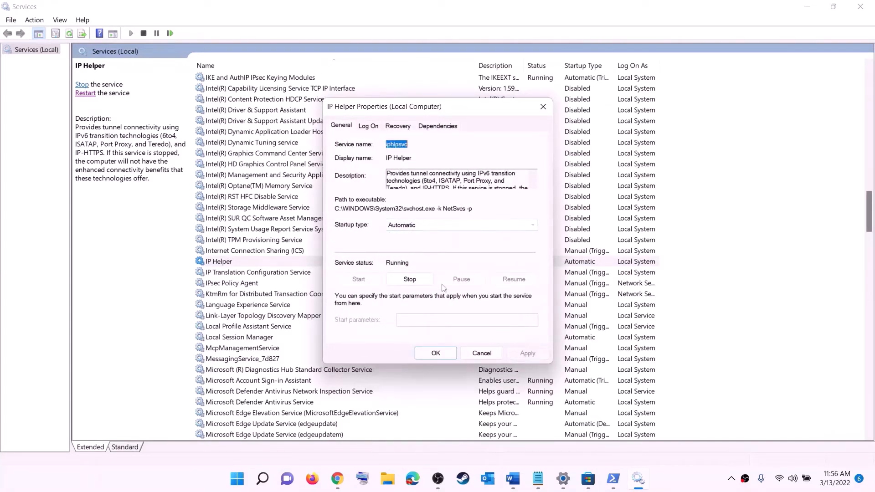
left_click(434, 353)
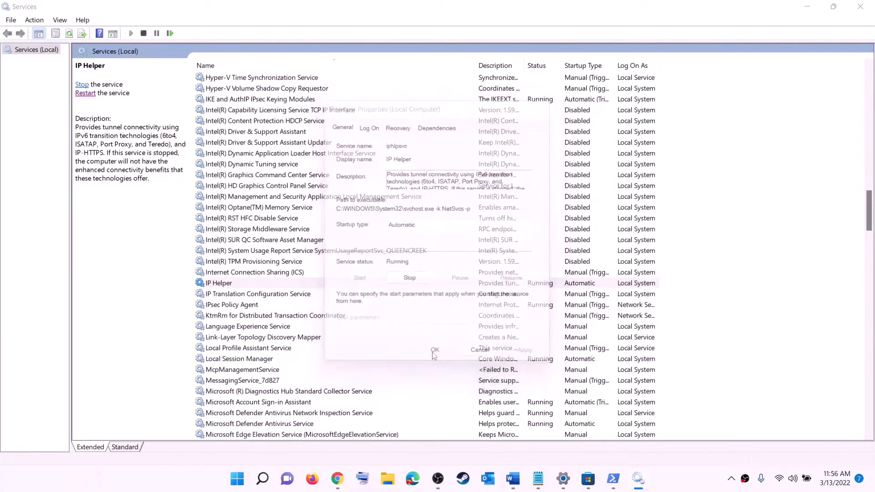
Set the Xbox Accessory Management Service's startup type to Automatic and apply it
left_click(270, 328)
key("x")
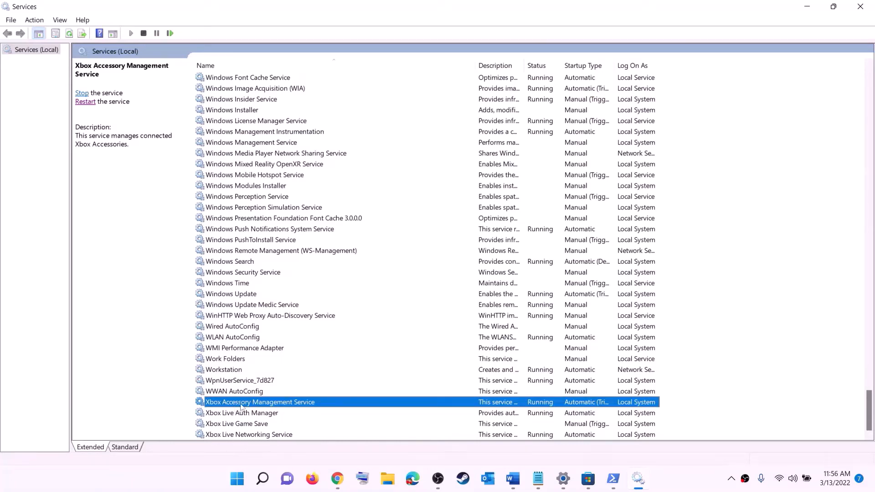
double_click(242, 405)
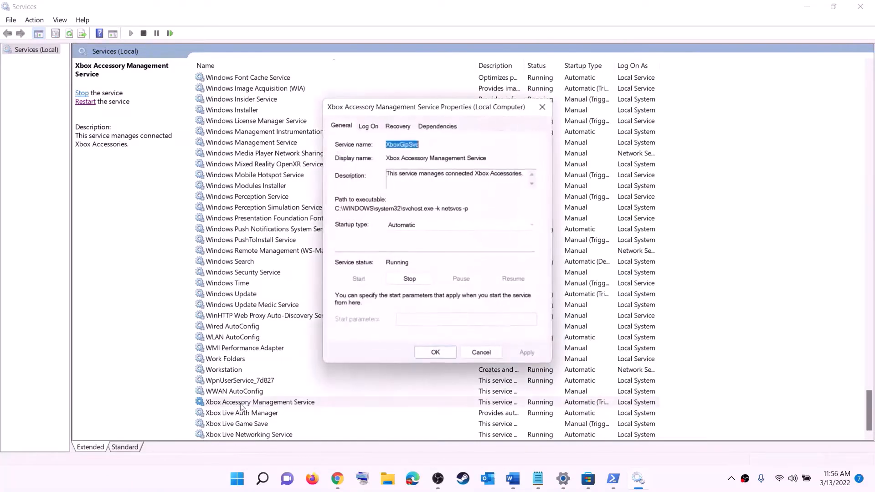
left_click(421, 227)
left_click(421, 243)
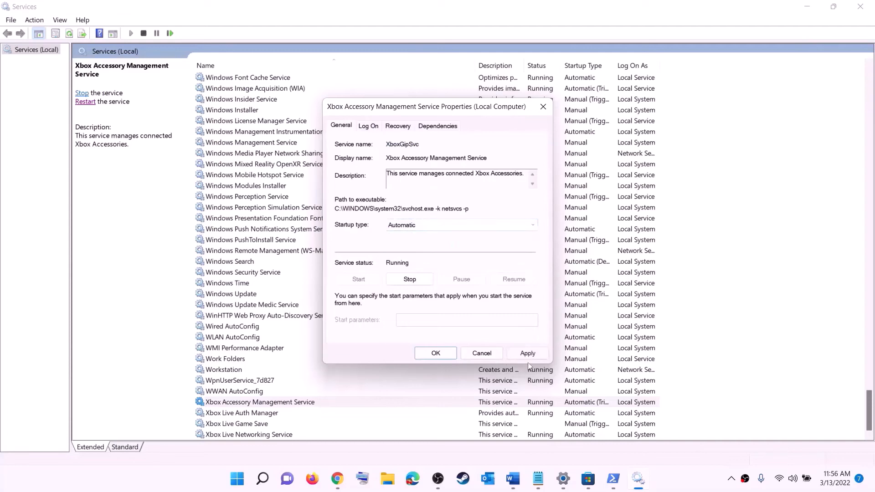
left_click(528, 354)
left_click(439, 354)
Set the Xbox Live Auth Manager service's startup type to Automatic and apply it
double_click(235, 414)
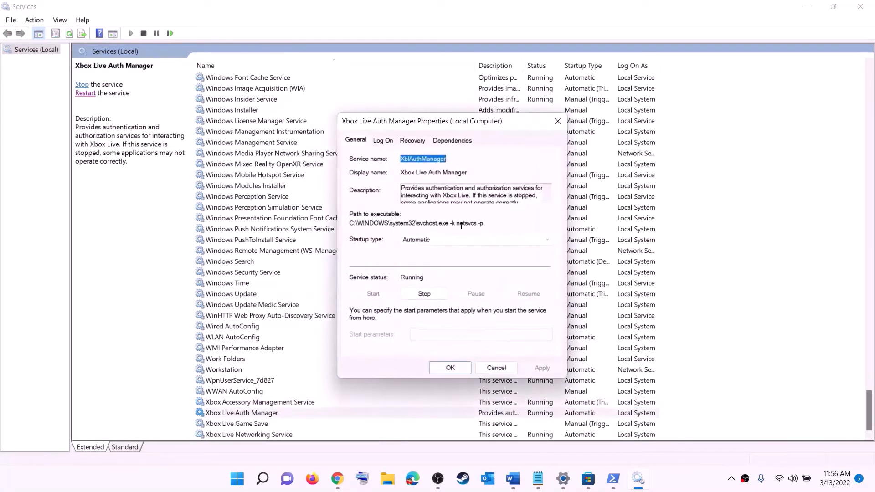
left_click(434, 240)
left_click(433, 257)
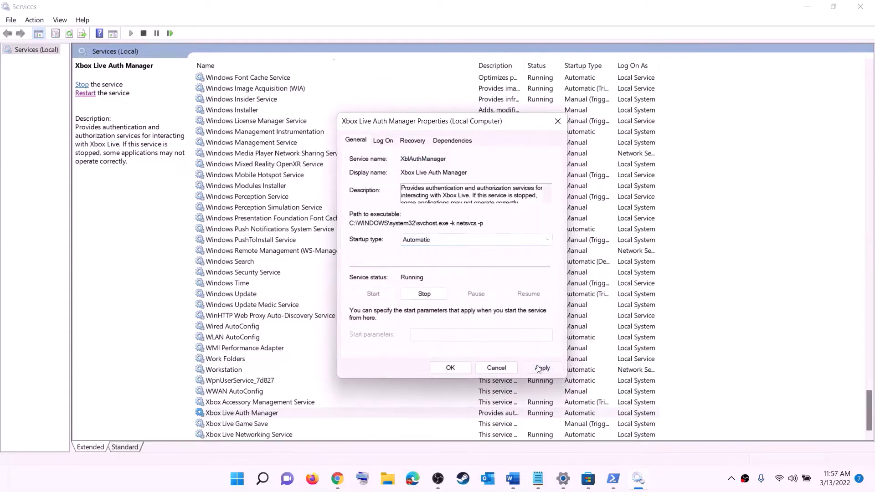
left_click(540, 368)
left_click(450, 367)
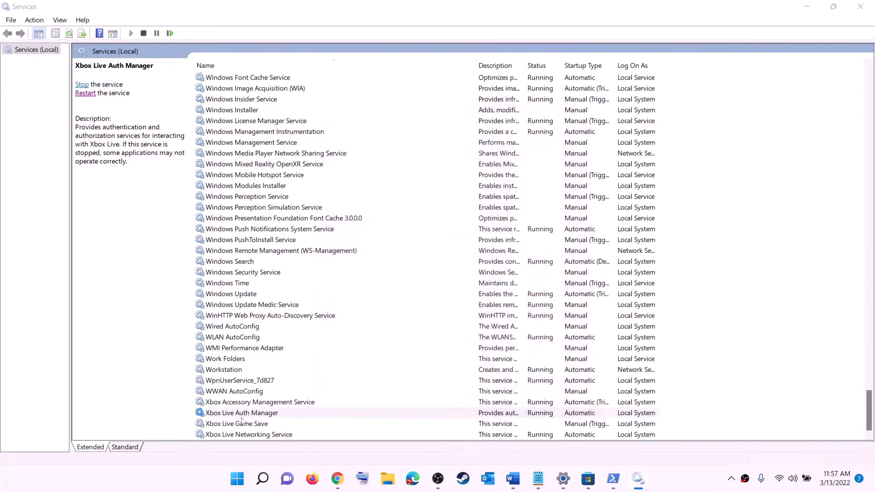
Set the Xbox Live Game Save service's startup type to Automatic and start the service
double_click(242, 424)
left_click(441, 235)
left_click(405, 247)
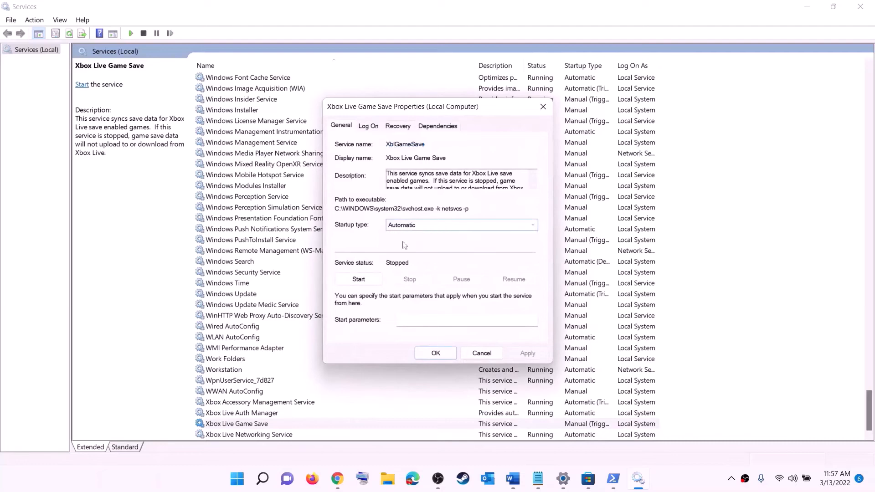
left_click(528, 354)
left_click(361, 278)
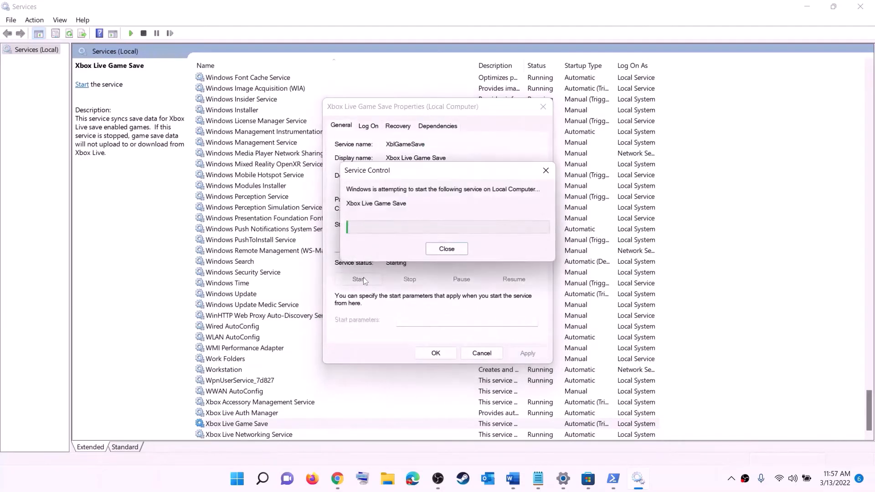
left_click(437, 354)
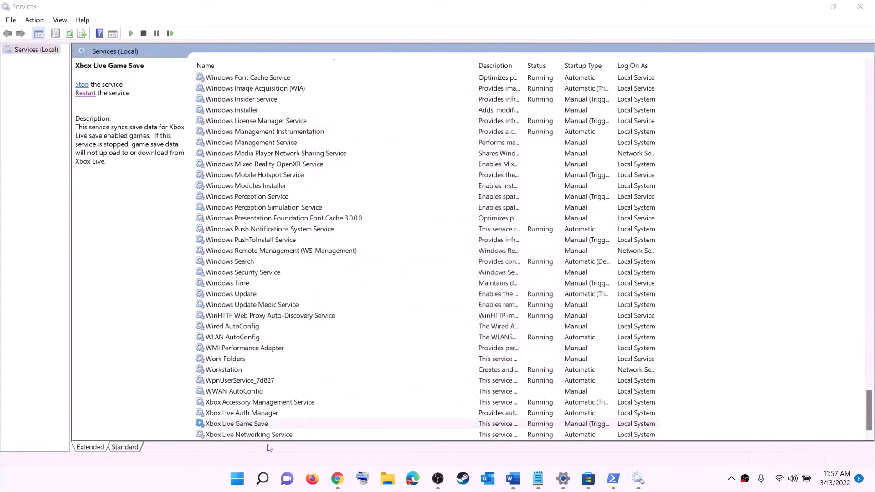
Keep the Xbox Live Networking Service's startup type on Automatic and close its properties
double_click(255, 435)
left_click(451, 226)
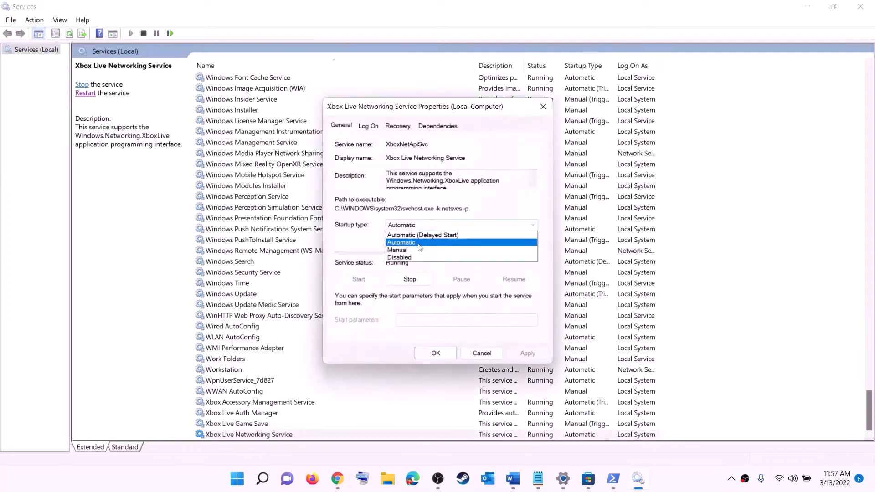
left_click(510, 309)
left_click(528, 354)
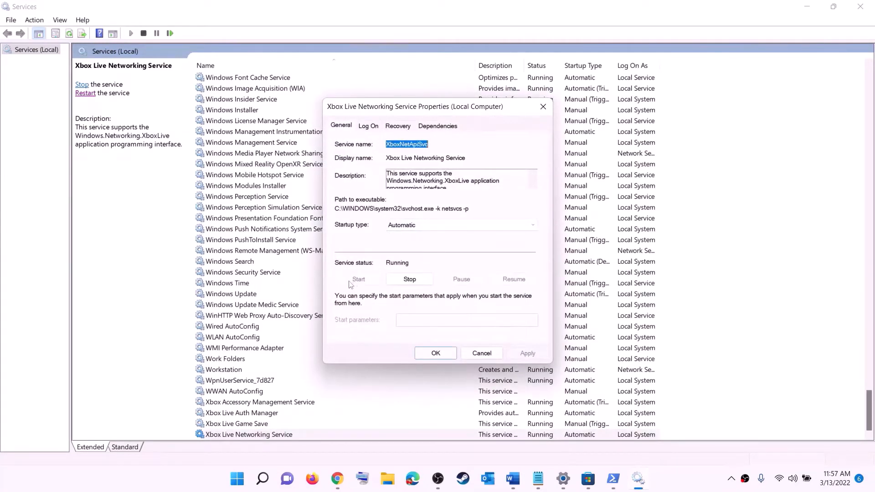
left_click(422, 350)
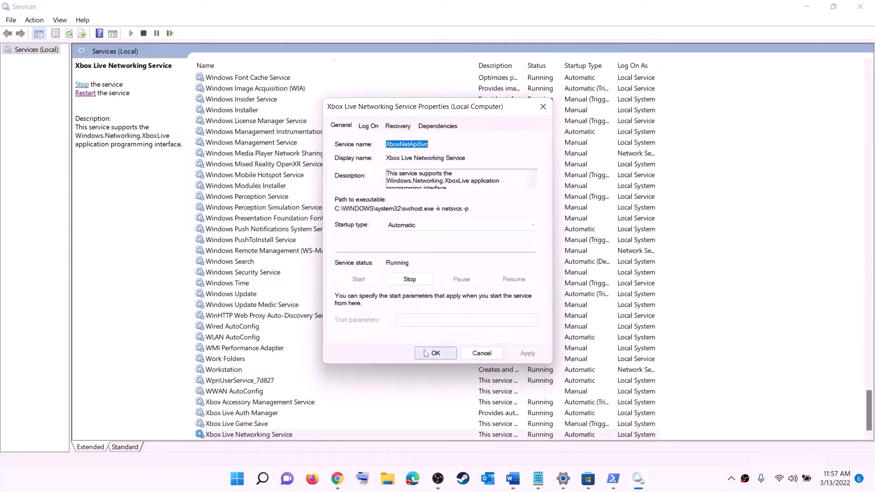
Set the Windows Update service's startup type to Automatic (Delayed Start) and apply it
left_click(251, 296)
double_click(407, 300)
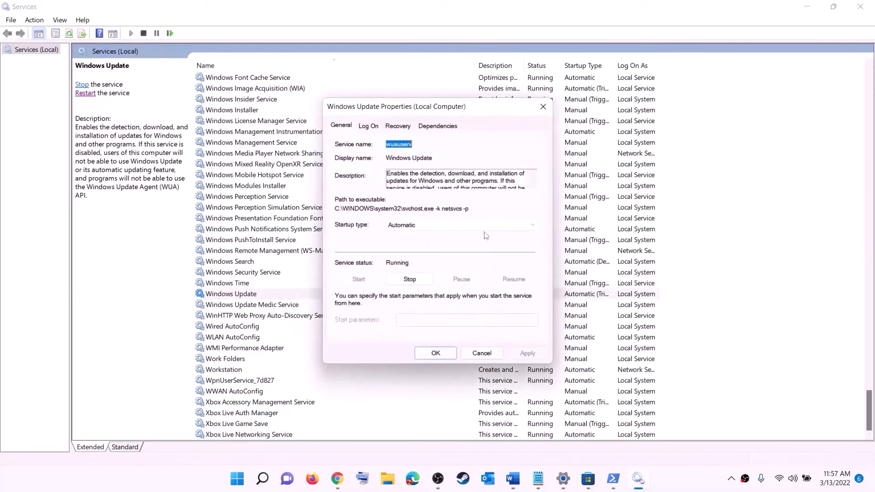
left_click(460, 226)
left_click(438, 235)
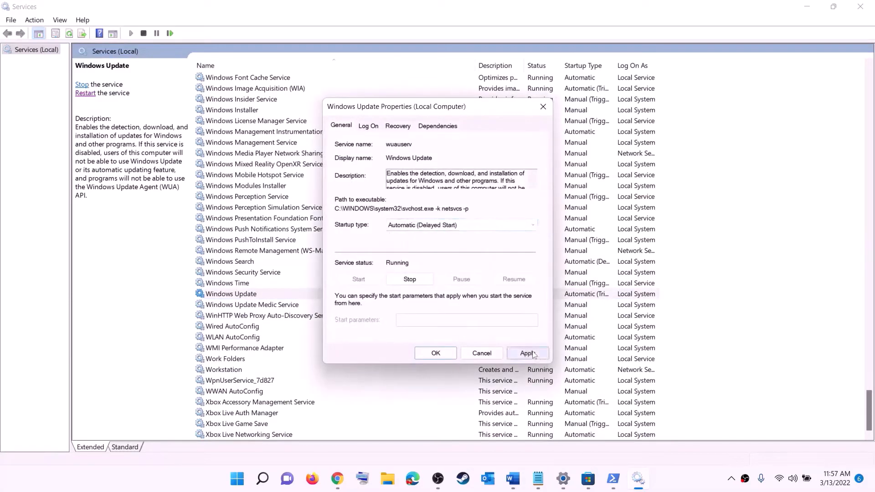
left_click(525, 353)
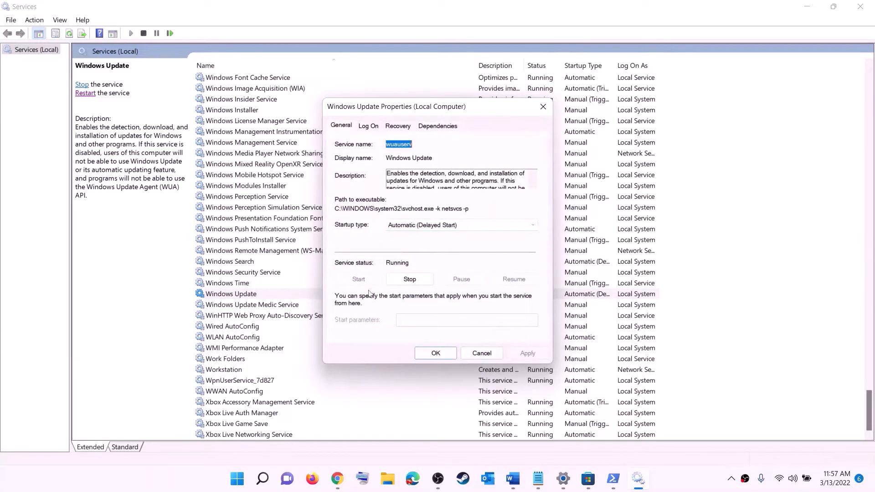
left_click(435, 354)
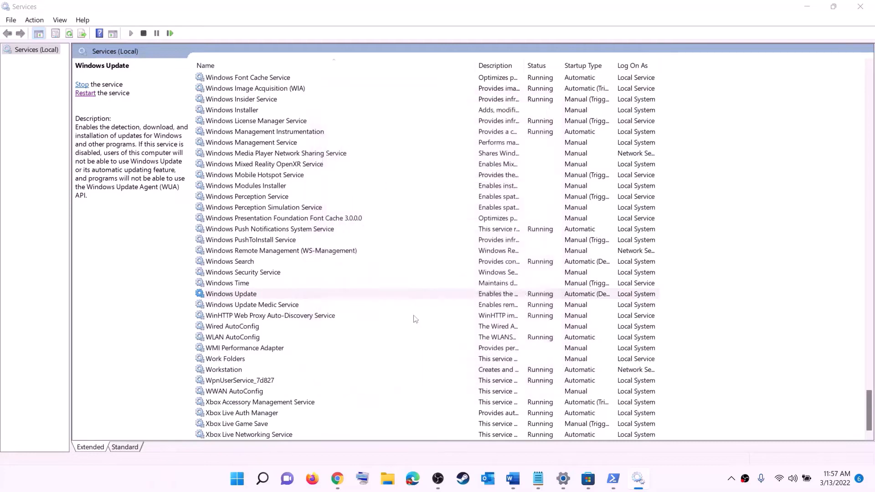
Stop the first Gaming Services entry, the one that logs on as Local System
left_click(288, 254)
key("g")
scroll(595, 241, "up", 4)
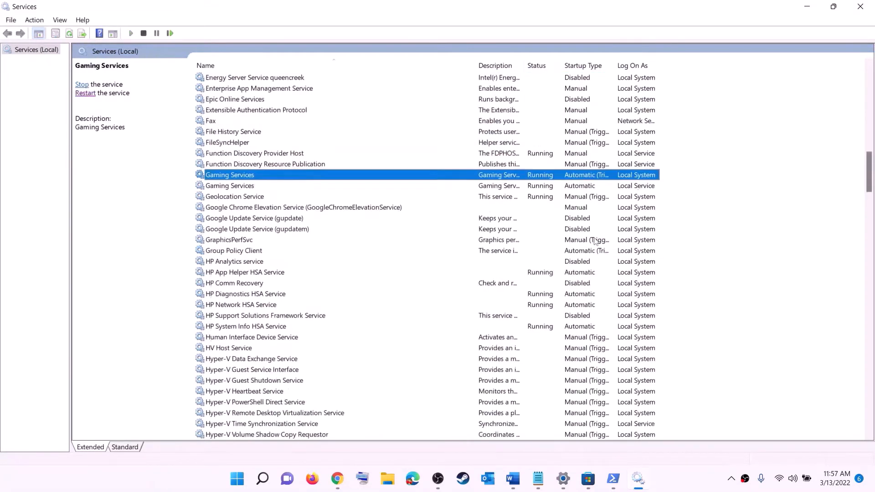
left_click(548, 218)
left_click(547, 208)
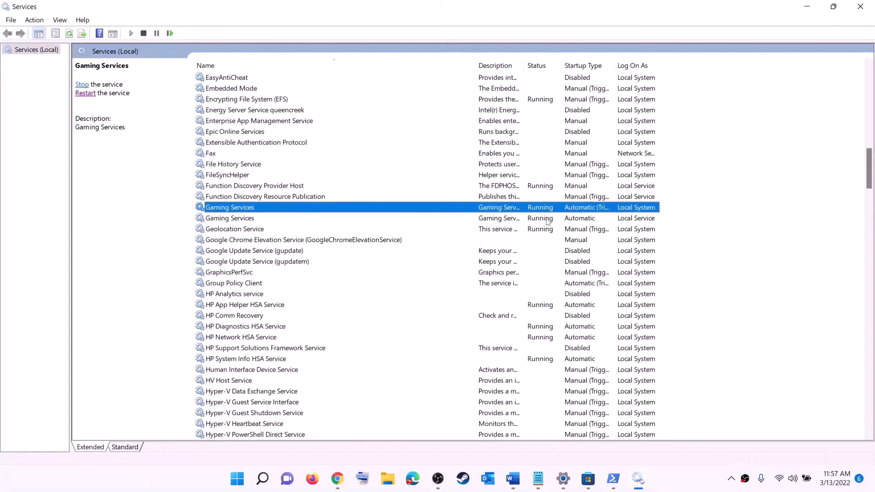
left_click(545, 217)
left_click(543, 209)
right_click(542, 212)
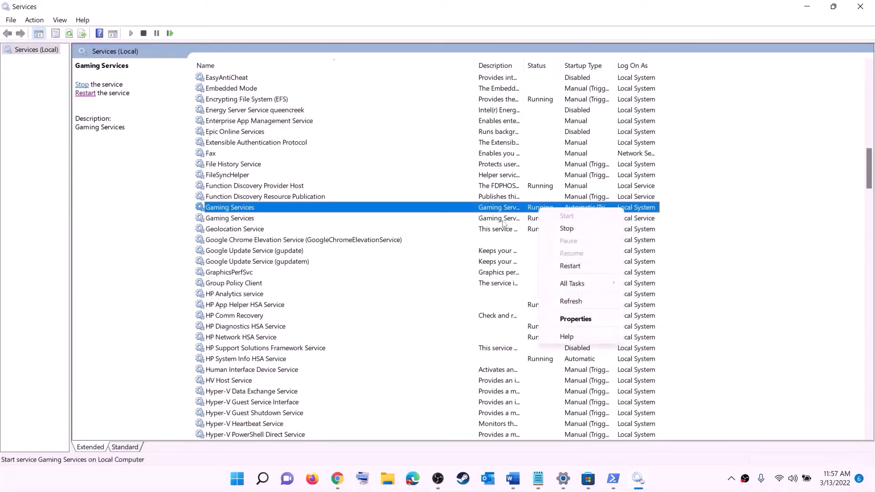
left_click(529, 212)
right_click(538, 210)
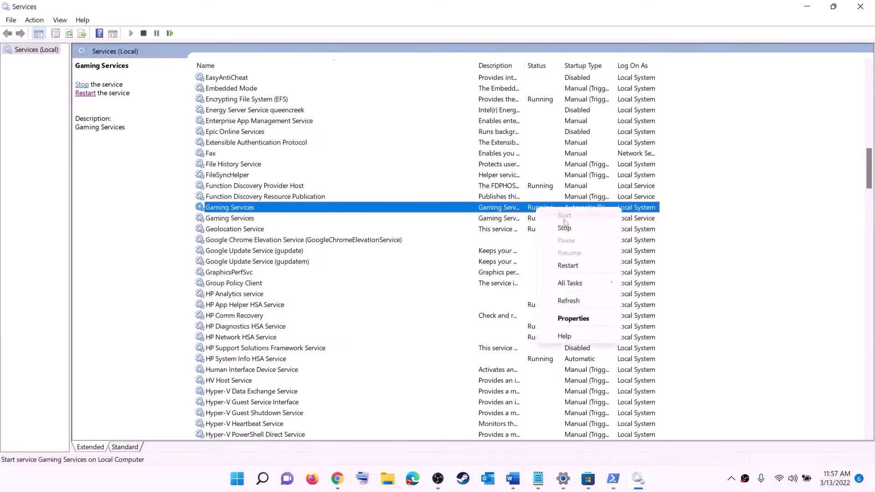
left_click(555, 229)
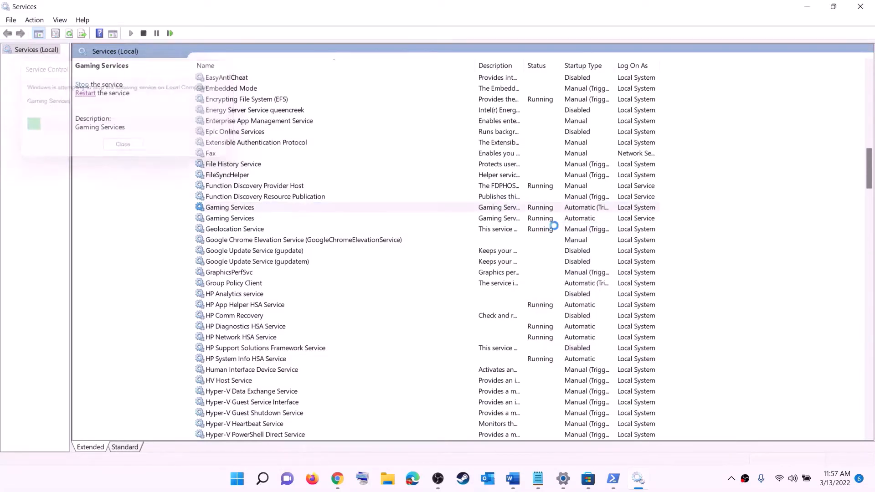
Stop the second Gaming Services entry, the one that logs on as Local Service
left_click(548, 220)
right_click(542, 222)
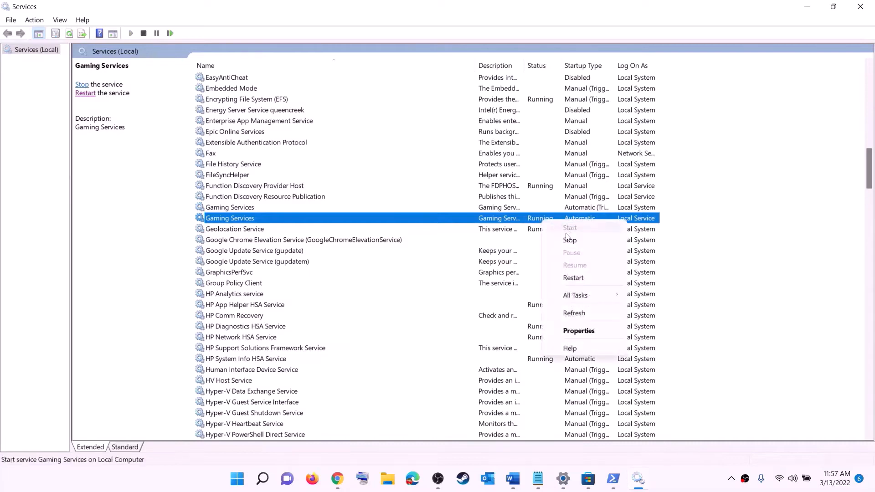
left_click(559, 239)
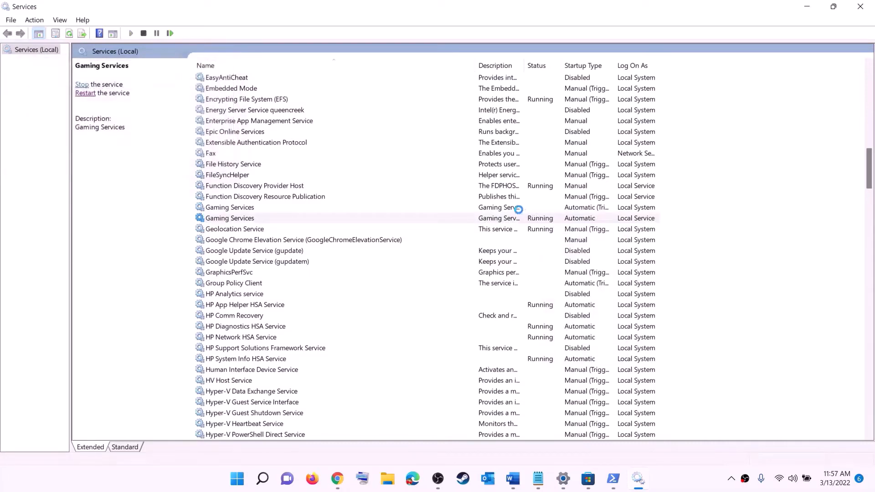
Start both Gaming Services entries again
left_click(520, 209)
right_click(518, 209)
left_click(548, 215)
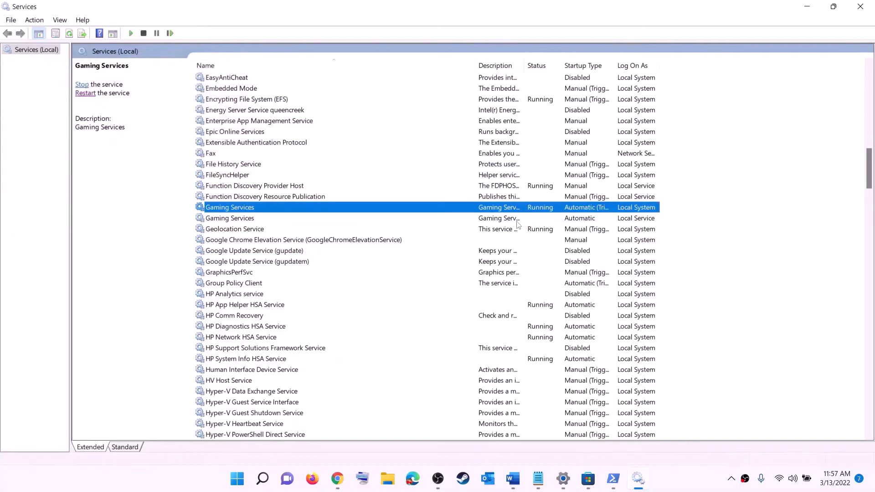
left_click(513, 219)
right_click(515, 220)
left_click(539, 228)
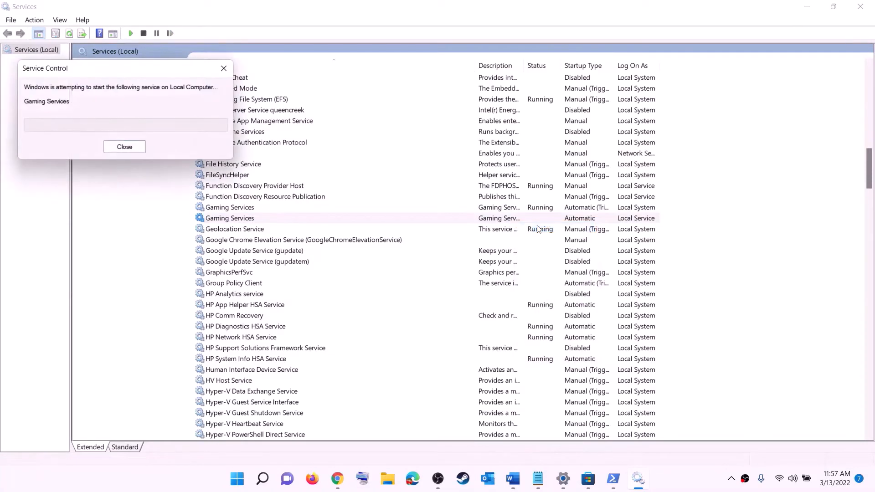
Keep the Microsoft Store Install Service's startup type on Automatic and close its properties
left_click(497, 286)
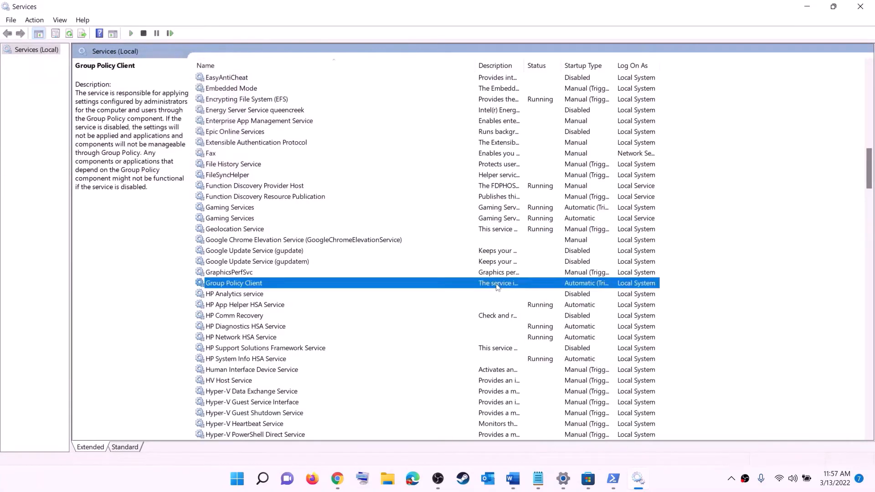
key("m")
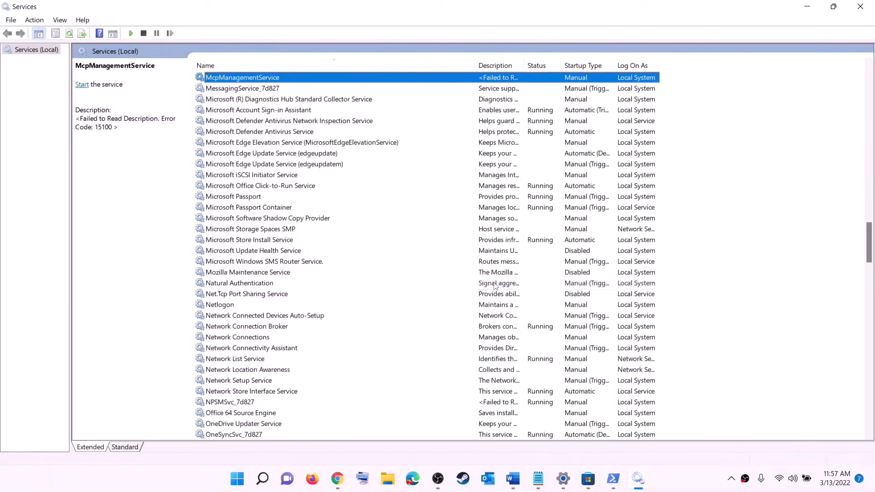
left_click(271, 241)
double_click(338, 242)
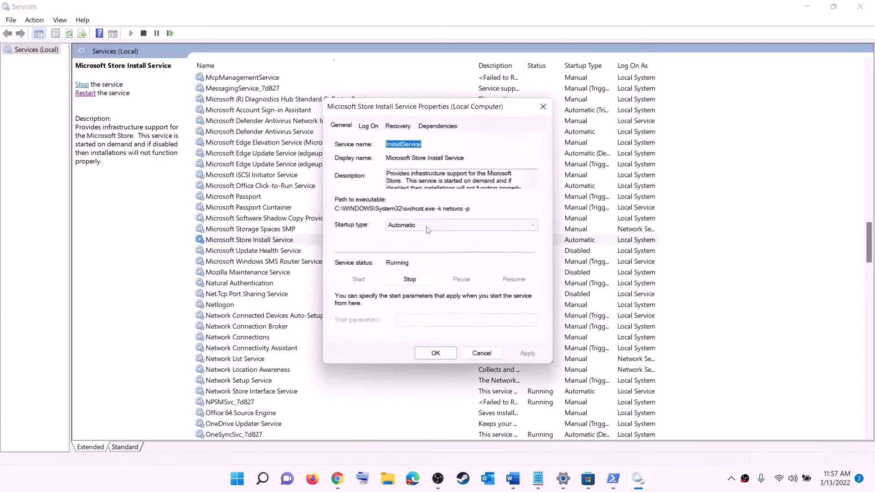
left_click(426, 226)
left_click(514, 336)
left_click(527, 354)
left_click(435, 353)
Set the Background Intelligent Transfer Service's startup type to Automatic, apply it, and close the Services window
left_click(289, 211)
key("b")
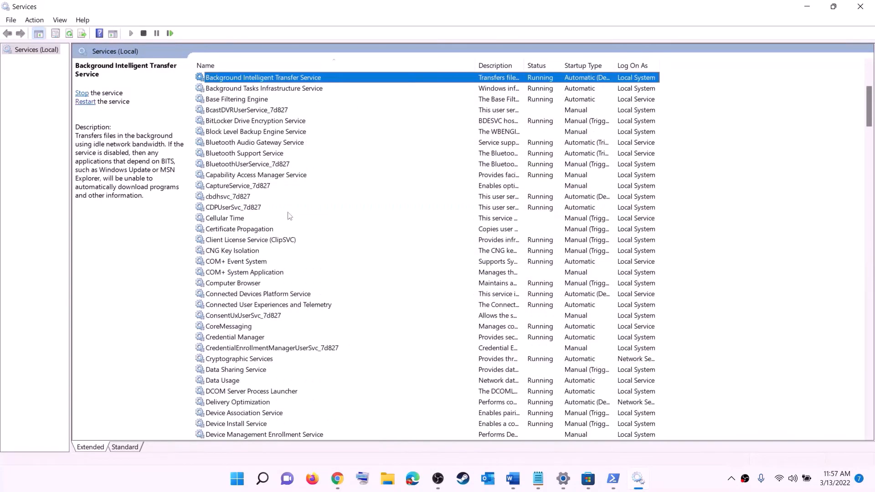
scroll(315, 218, "up", 4)
double_click(320, 209)
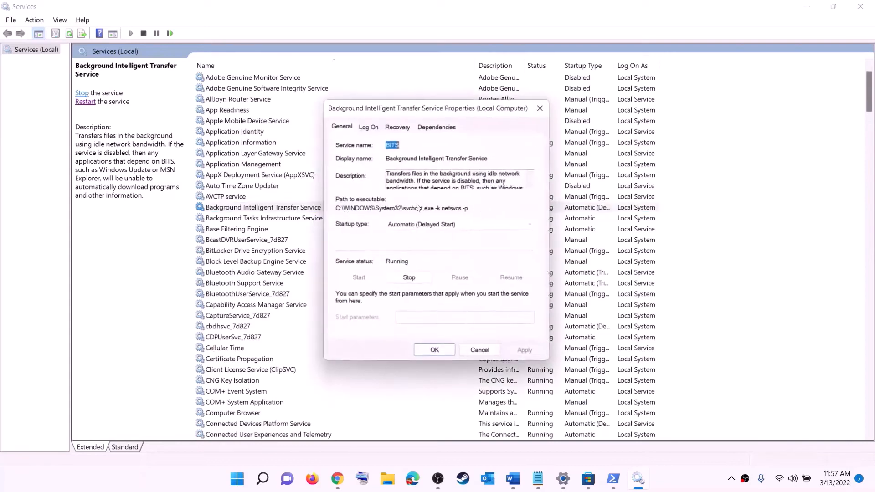
left_click(442, 226)
left_click(424, 242)
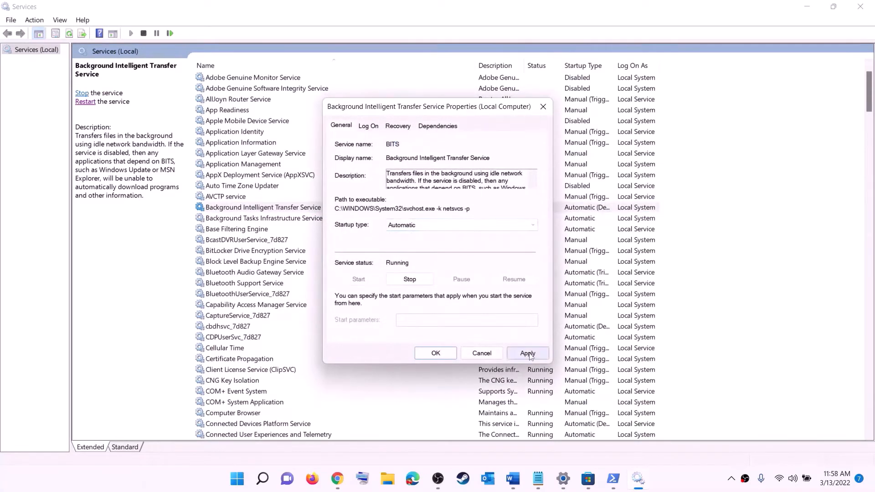
left_click(527, 353)
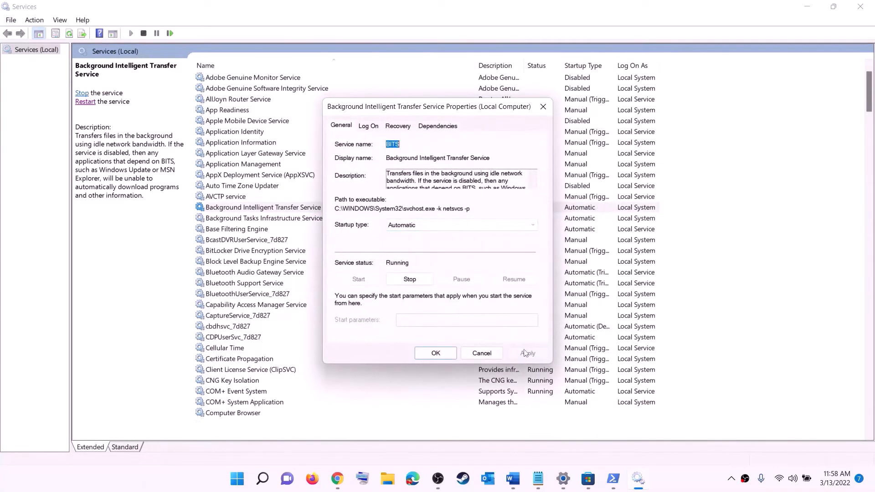
left_click(436, 353)
left_click(861, 7)
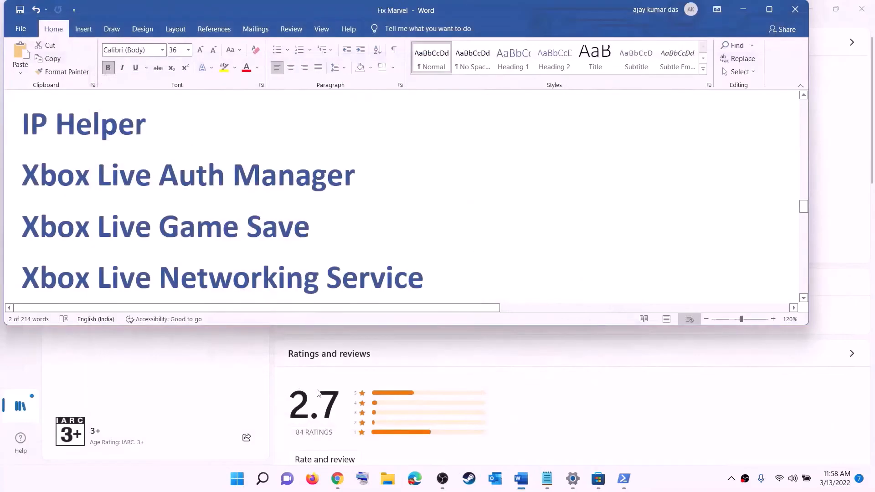
Highlight Update Windows in Step 9 of the Word document and open the Windows Update page in Settings
scroll(317, 258, "down", 5)
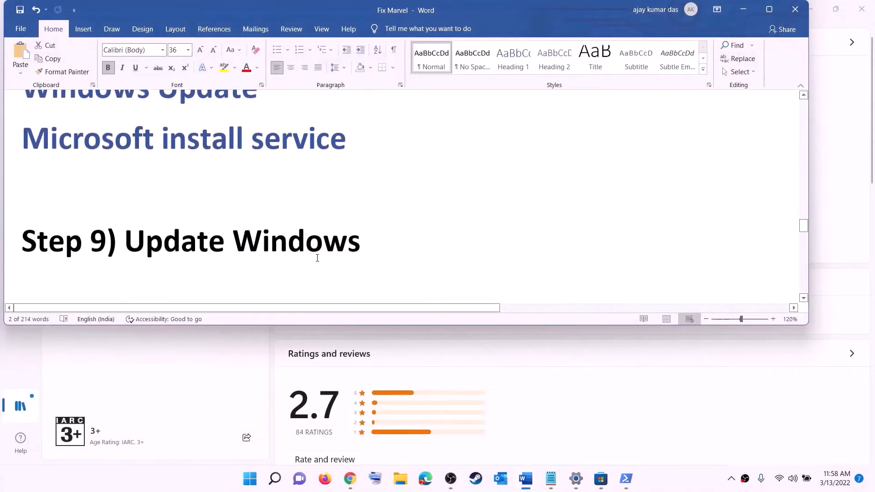
left_click_drag(174, 220, 414, 197)
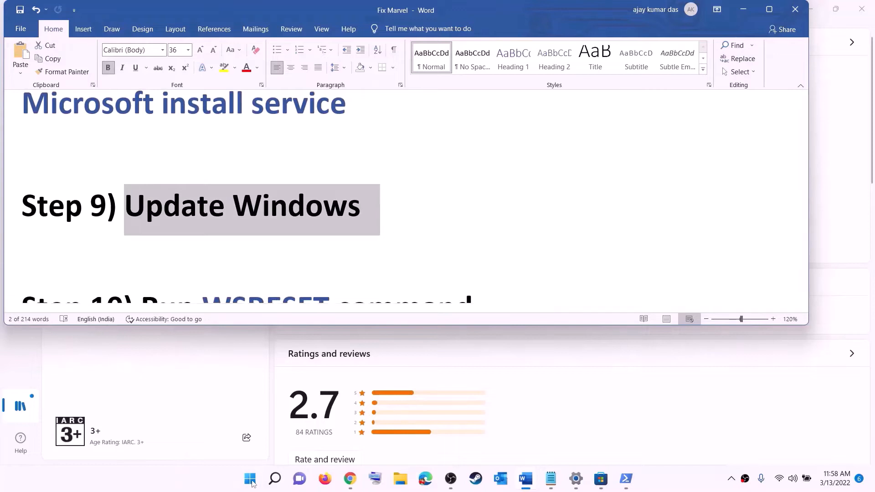
left_click(250, 480)
left_click(413, 205)
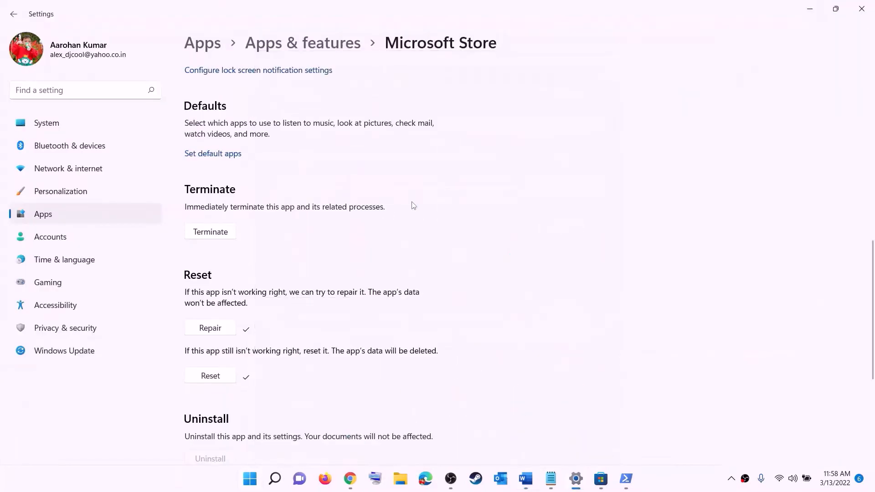
left_click(66, 349)
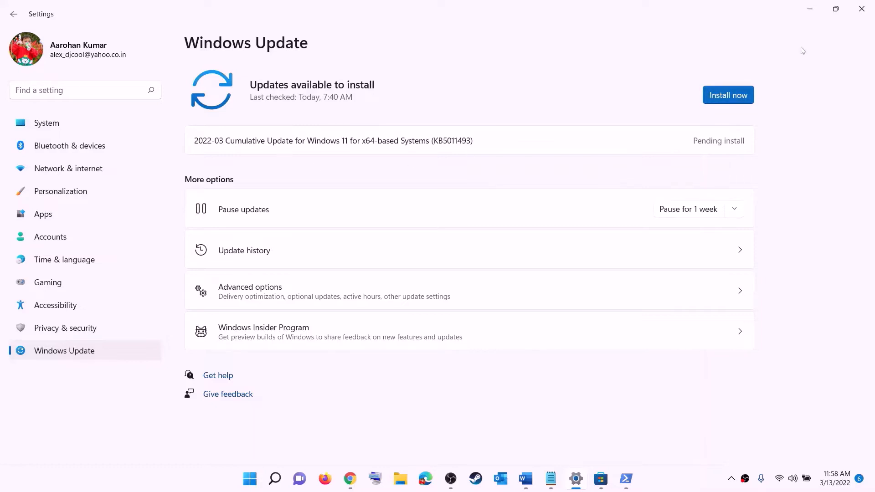
left_click(253, 481)
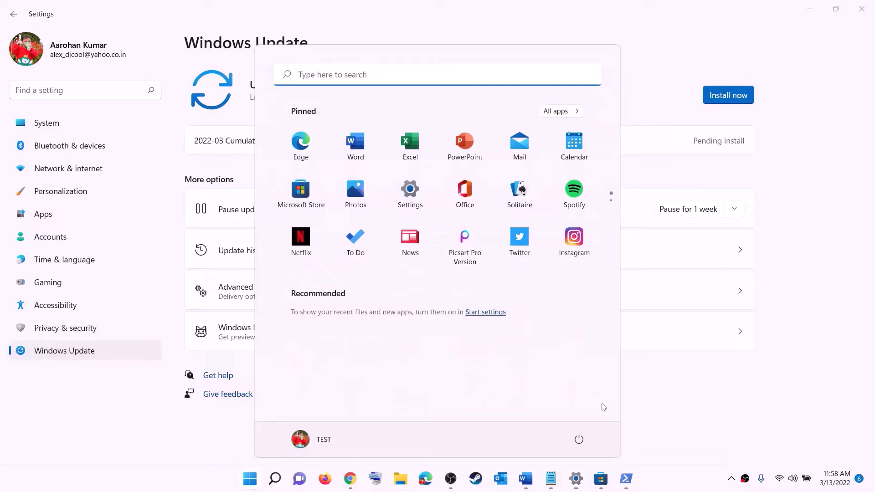
left_click(579, 439)
left_click(815, 9)
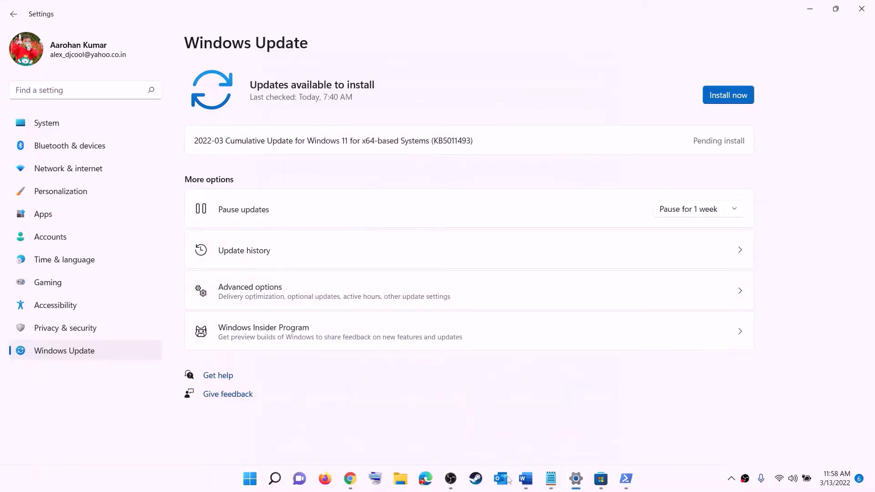
Copy WSRESET from Step 10 of the Word document and run it as a Windows command
left_click(524, 482)
scroll(258, 242, "down", 2)
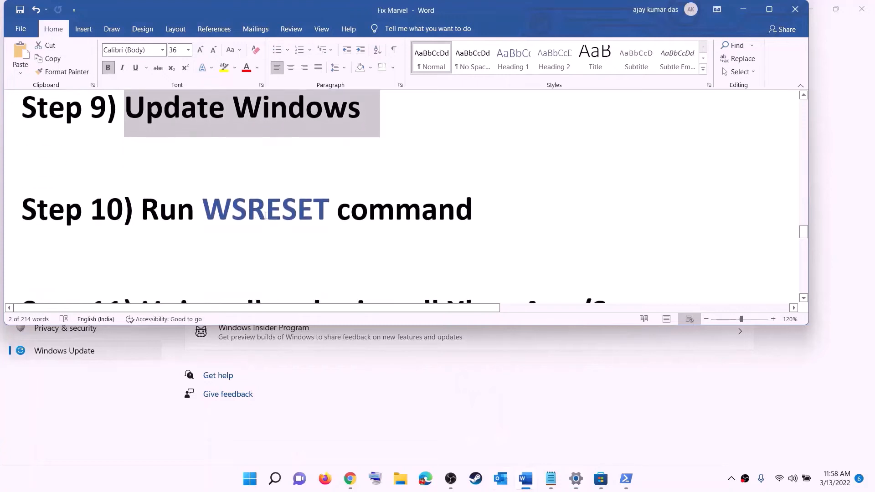
double_click(265, 215)
key("ctrl+c")
left_click(247, 487)
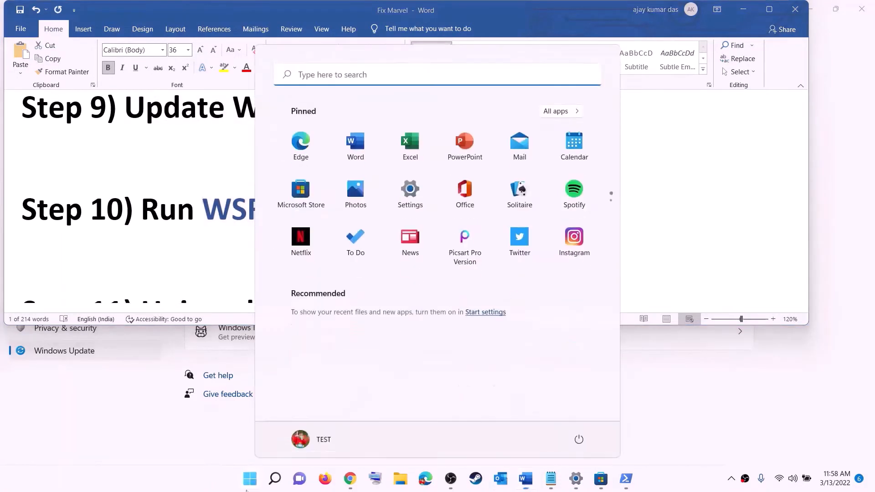
key("ctrl+v")
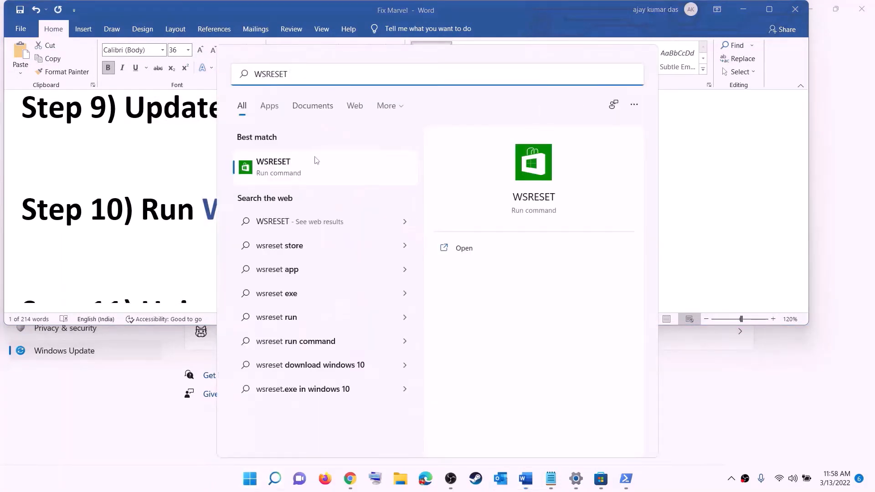
left_click(289, 175)
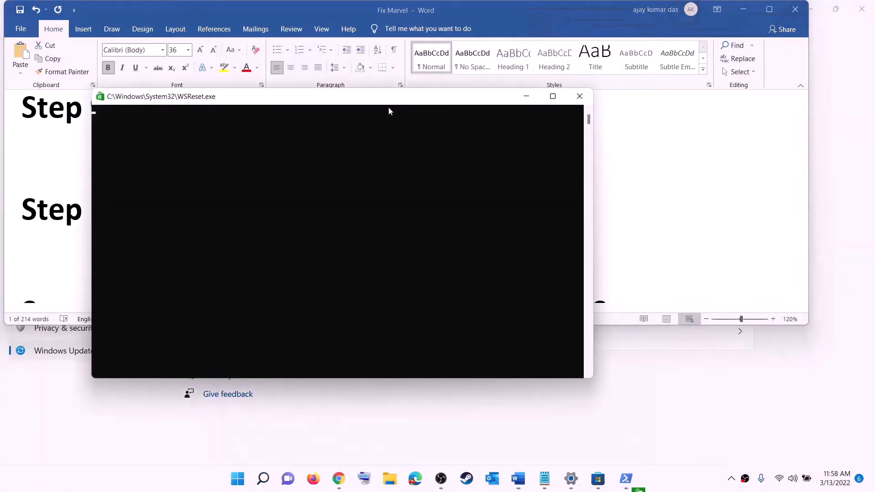
left_click_drag(388, 108, 507, 156)
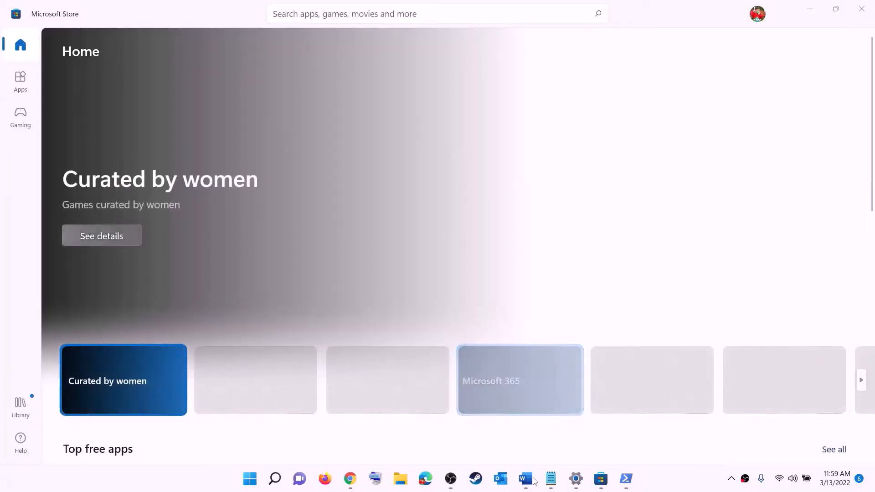
Read Step 11 in the Word document about reinstalling the Xbox App/Store, and search Windows for the Xbox app
left_click(526, 478)
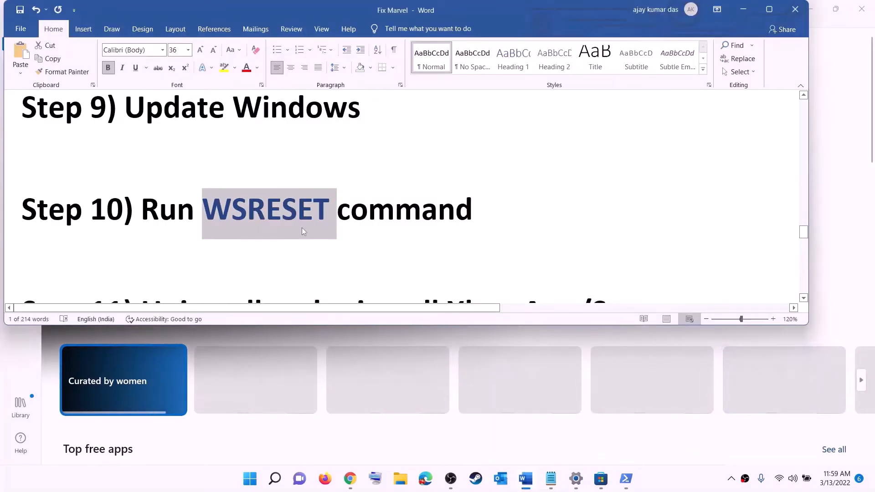
scroll(302, 228, "down", 3)
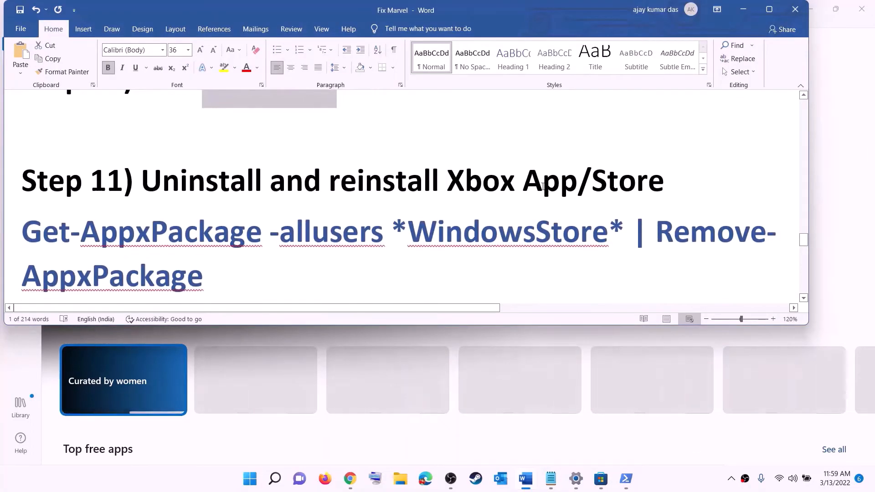
scroll(312, 225, "down", 1)
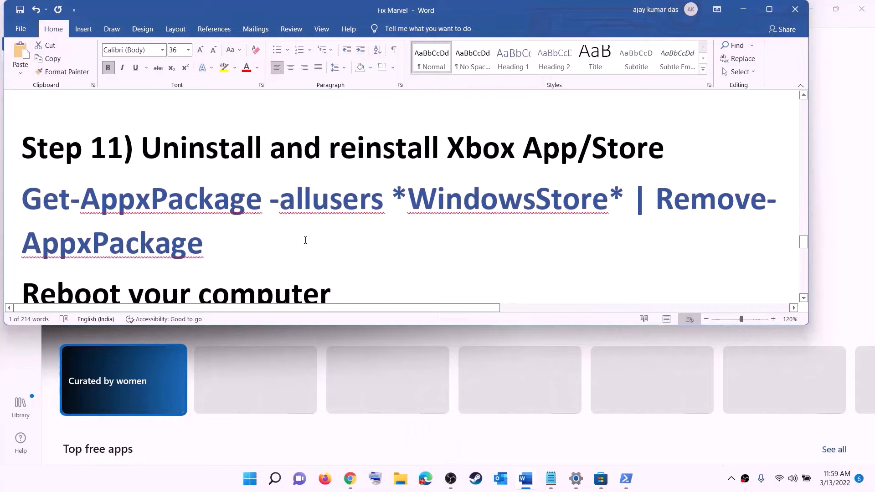
left_click(252, 485)
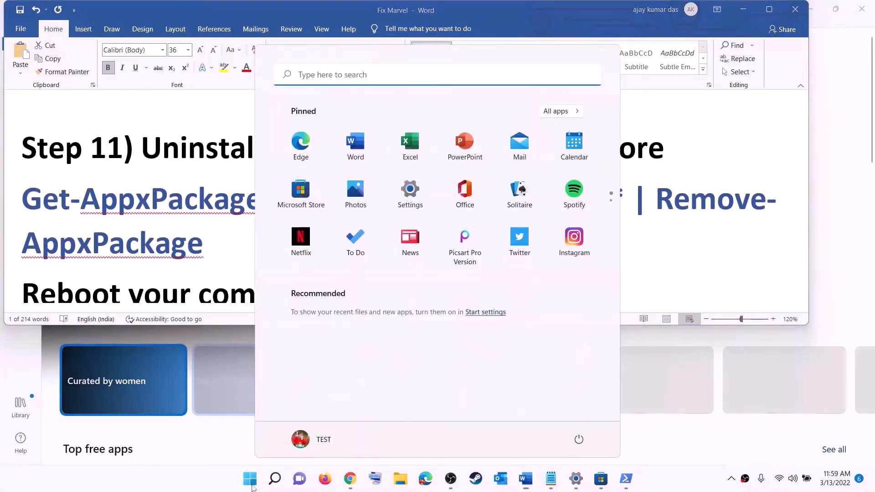
type("xbo")
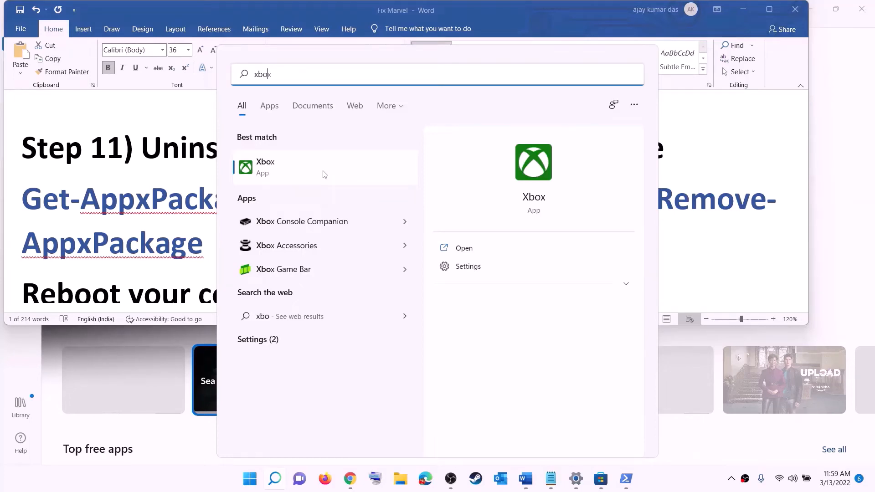
type("x")
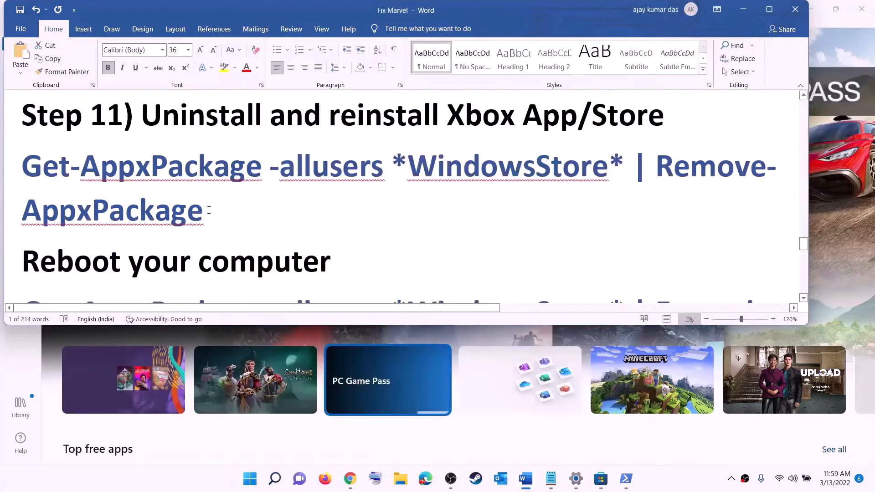
Copy the Get-AppxPackage *WindowsStore* | Remove-AppxPackage command from Step 11 of the Word document
triple_click(209, 210)
key("super+c")
right_click(87, 189)
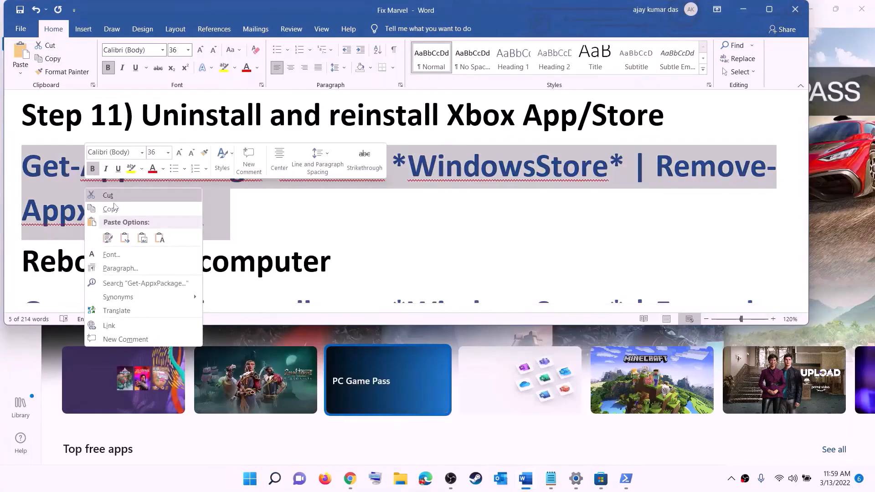
left_click(110, 208)
Open Windows PowerShell as administrator and run the copied Remove-AppxPackage command for WindowsStore
left_click(255, 487)
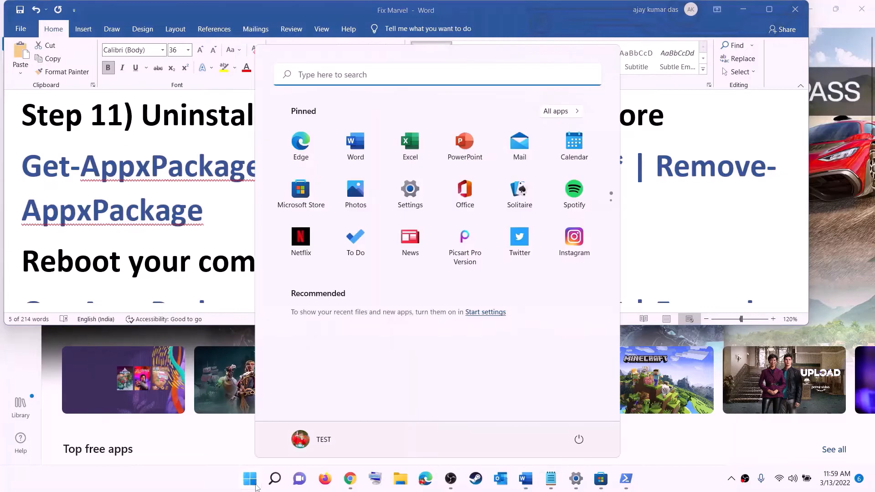
type("powe")
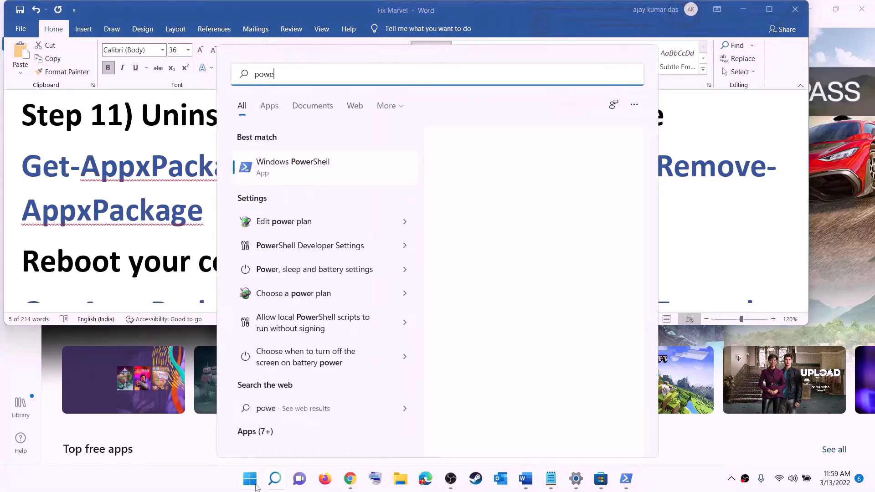
type("rshel")
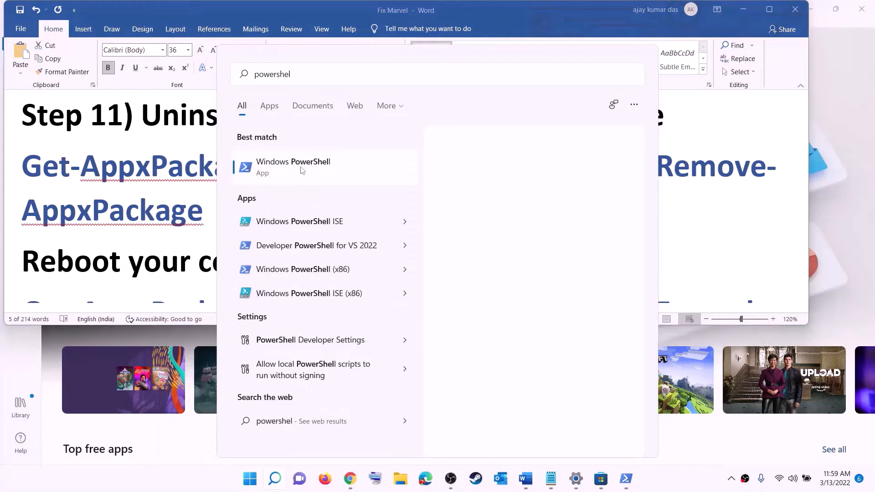
right_click(295, 169)
left_click(374, 182)
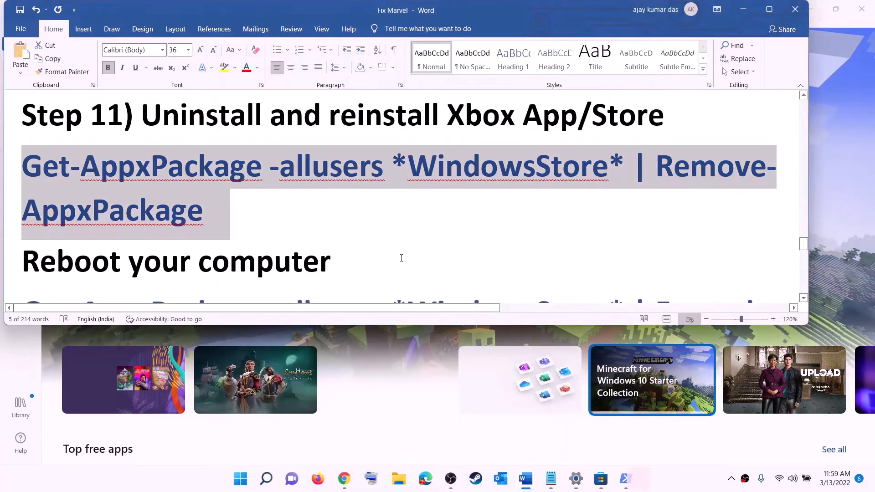
left_click(373, 332)
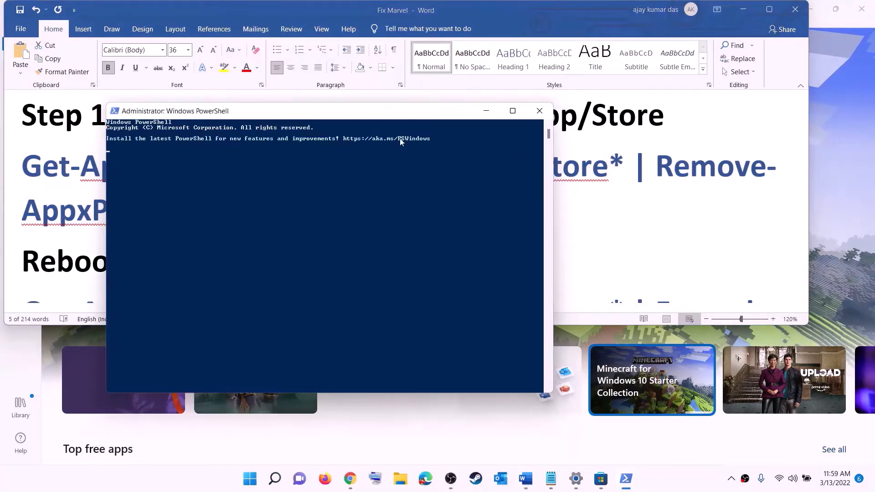
right_click(273, 170)
key("Return")
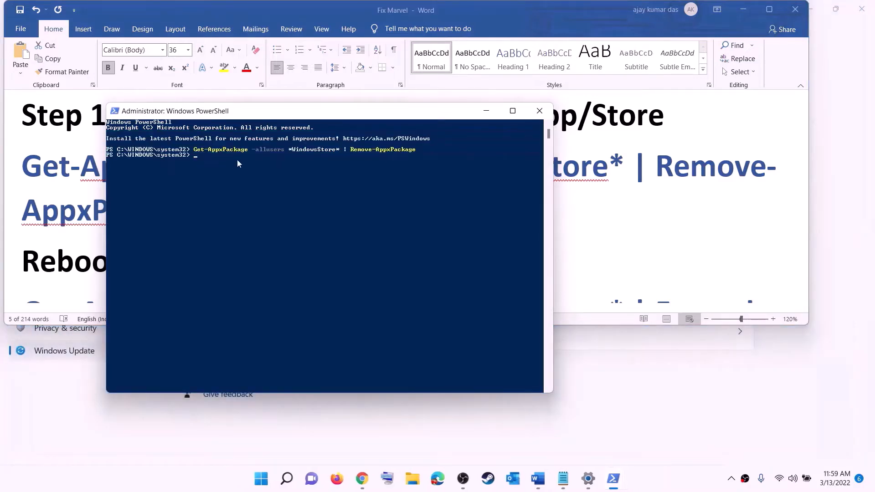
Highlight the Reboot instruction in the Word document and show the Restart option among the Windows power options without restarting
left_click(19, 234)
double_click(72, 261)
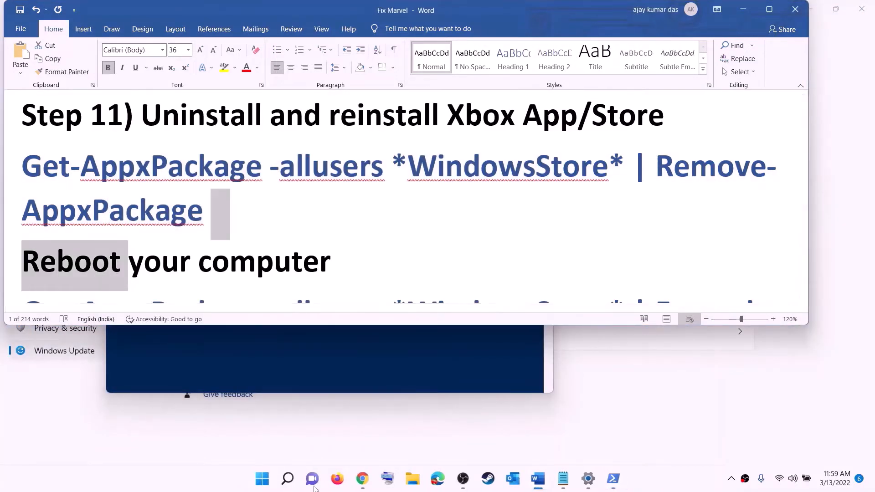
left_click(262, 479)
left_click(579, 439)
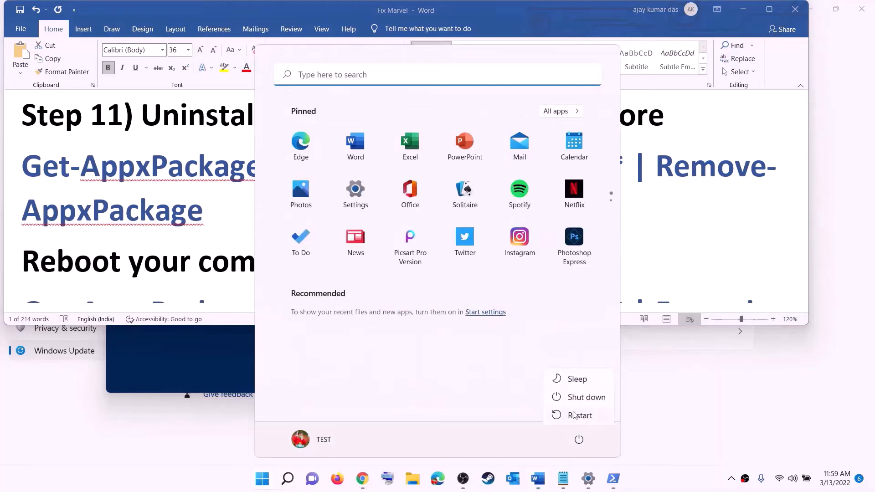
left_click(185, 212)
Copy the Get-AppxPackage *WindowsStore* | Foreach {Add-AppxPackage ...} command below the reboot instruction in the Word document
scroll(252, 205, "down", 2)
scroll(251, 205, "down", 2)
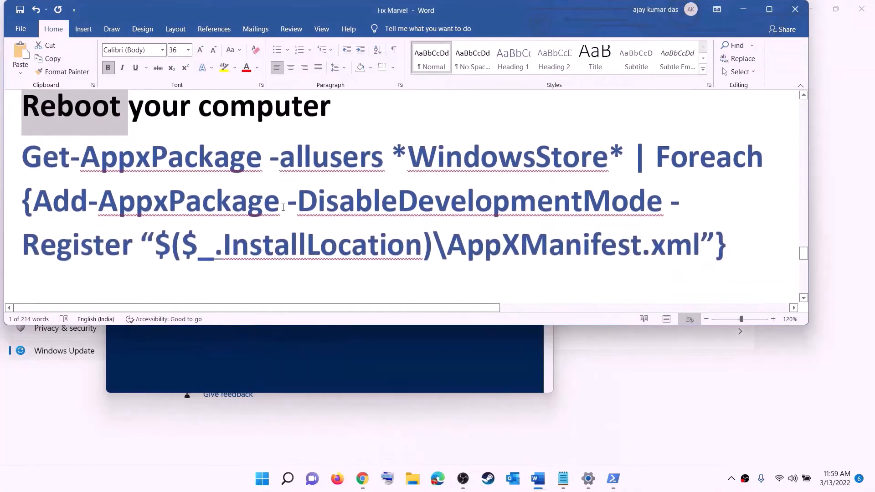
triple_click(140, 174)
right_click(151, 176)
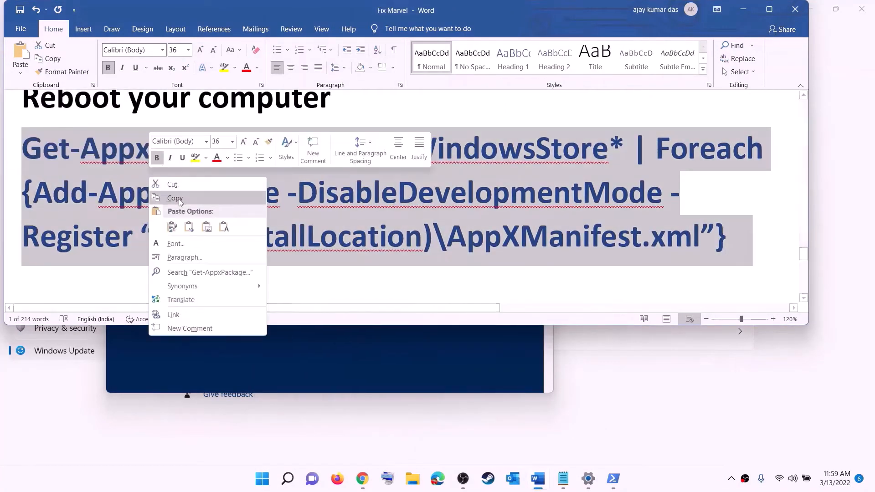
left_click(179, 199)
Open a new administrator Windows PowerShell window and run the copied Add-AppxPackage command to re-register WindowsStore
left_click(264, 484)
type("p")
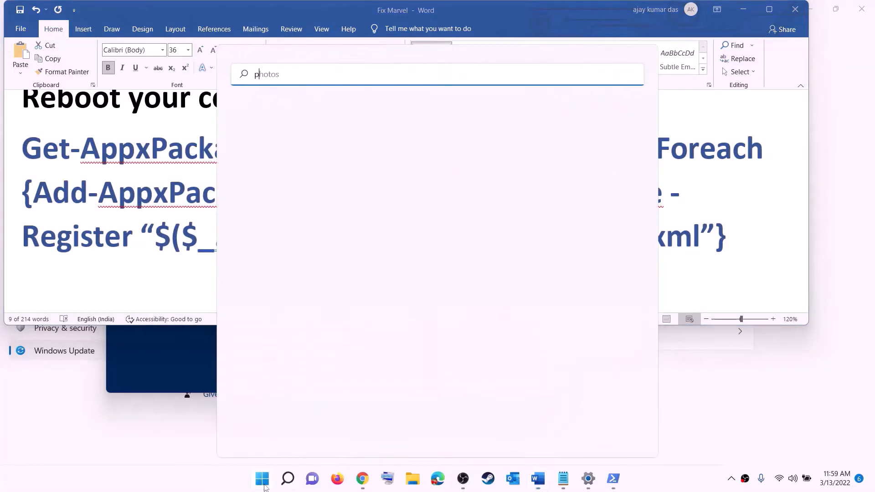
type("owershell")
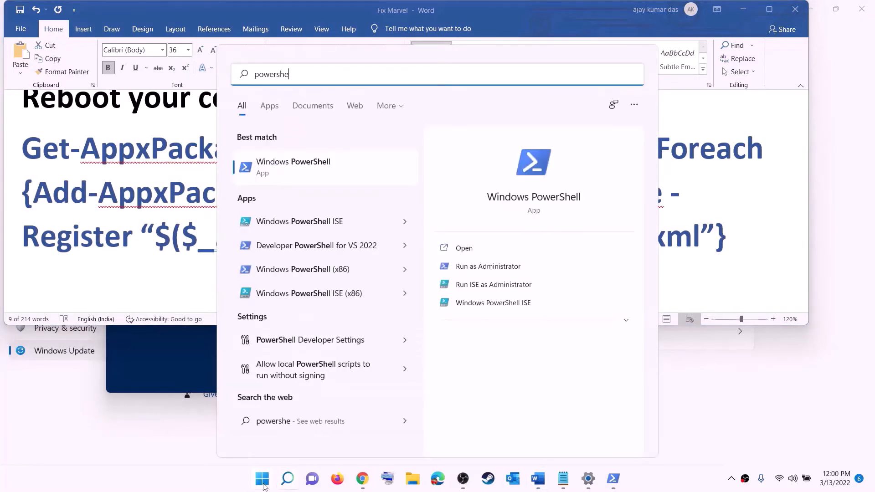
right_click(281, 175)
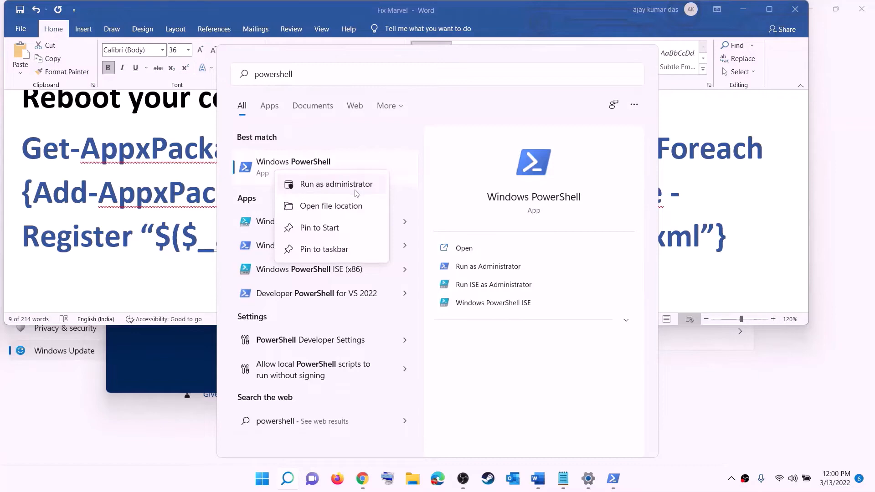
left_click(357, 193)
left_click(389, 325)
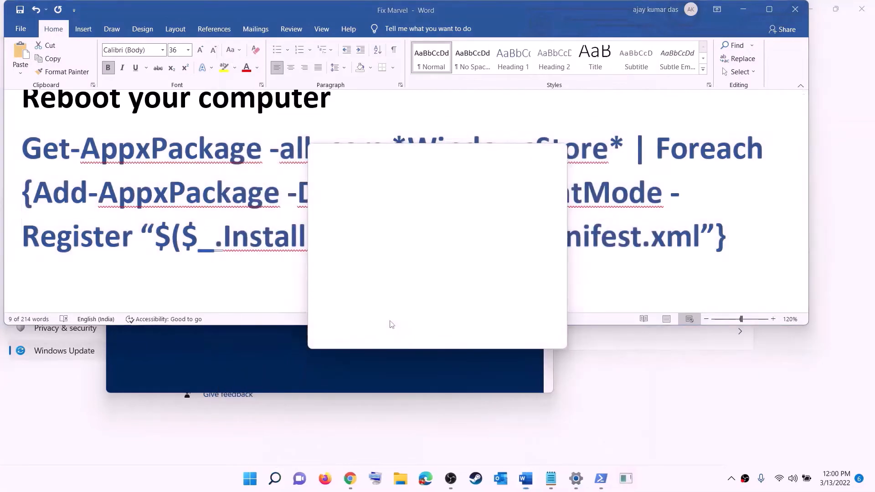
left_click_drag(315, 39, 416, 98)
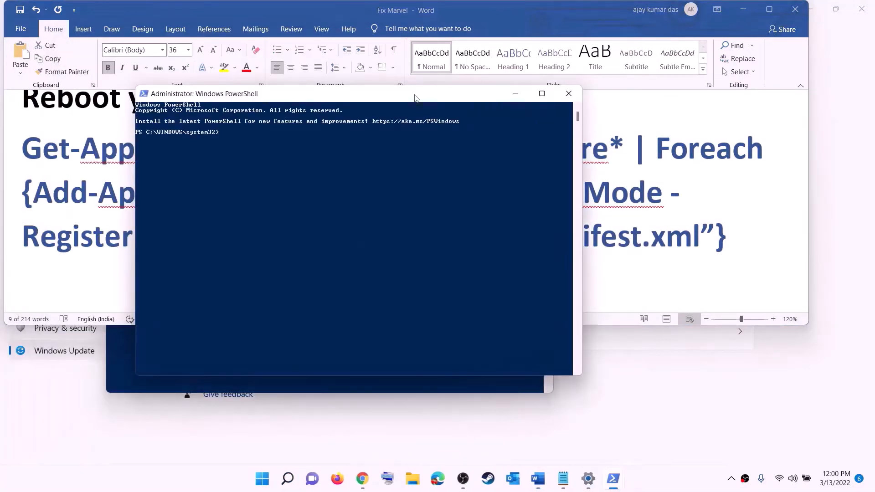
key("ctrl+v")
key("Return")
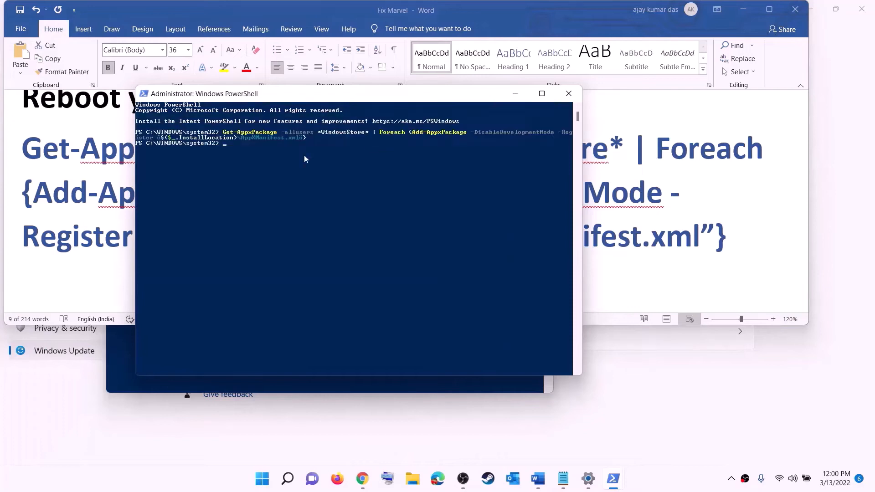
Search Windows for the Microsoft Store, open it, and maximize its window
left_click(269, 482)
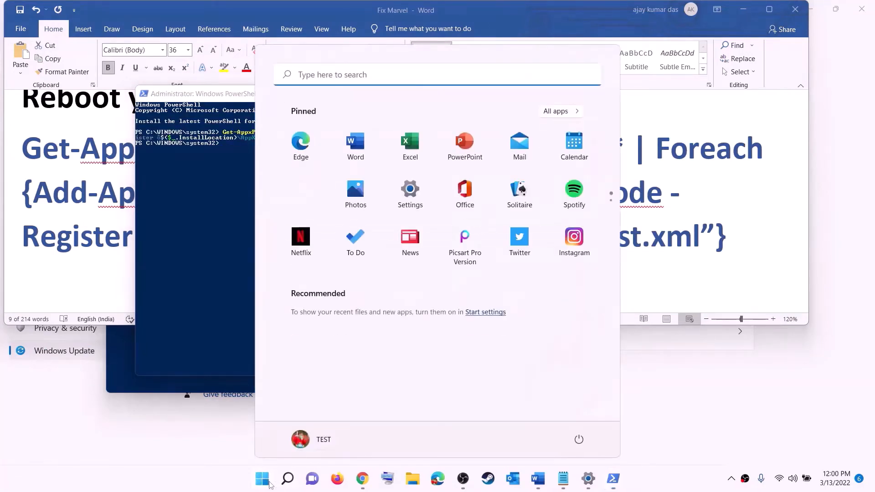
type("store")
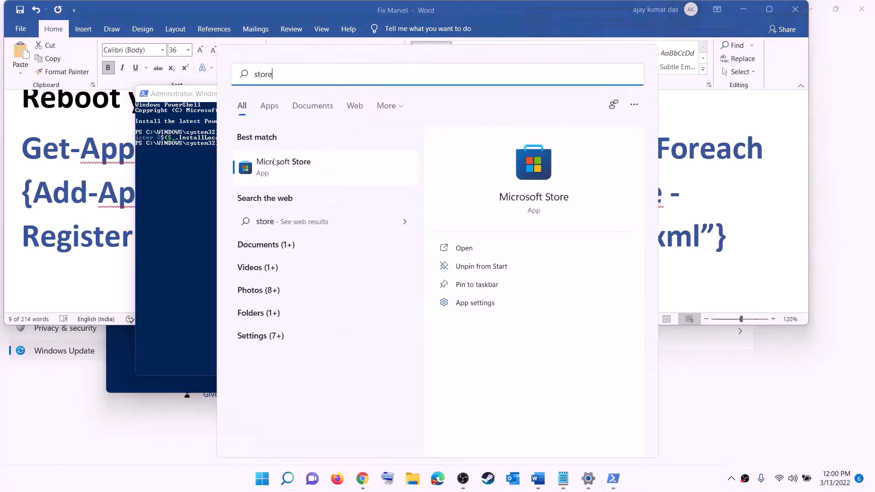
left_click(273, 160)
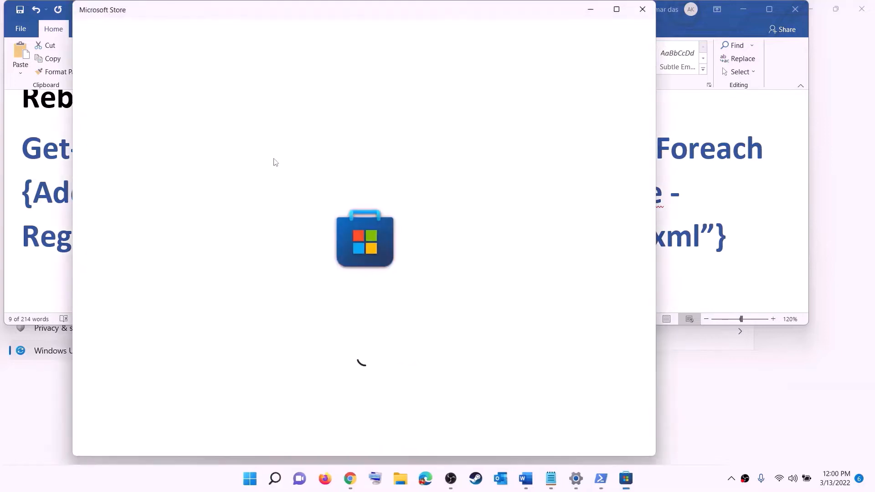
left_click(616, 9)
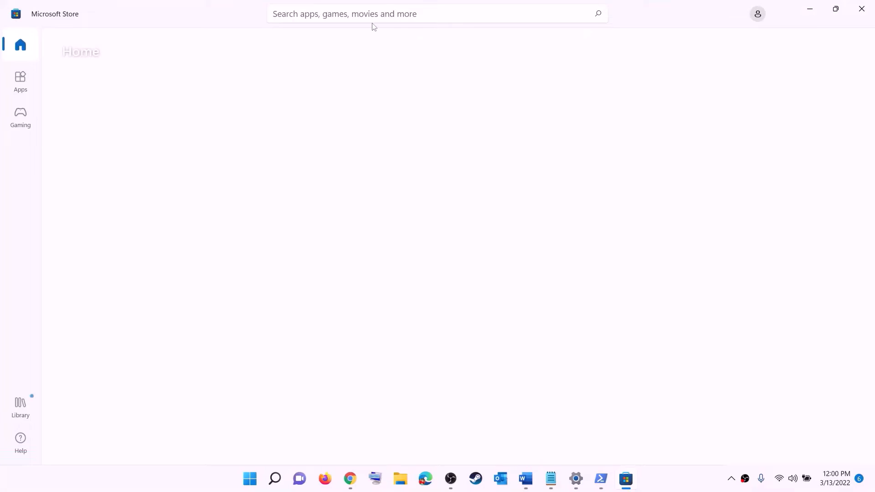
Search the Microsoft Store for xbox and open the Xbox app's page
left_click(329, 14)
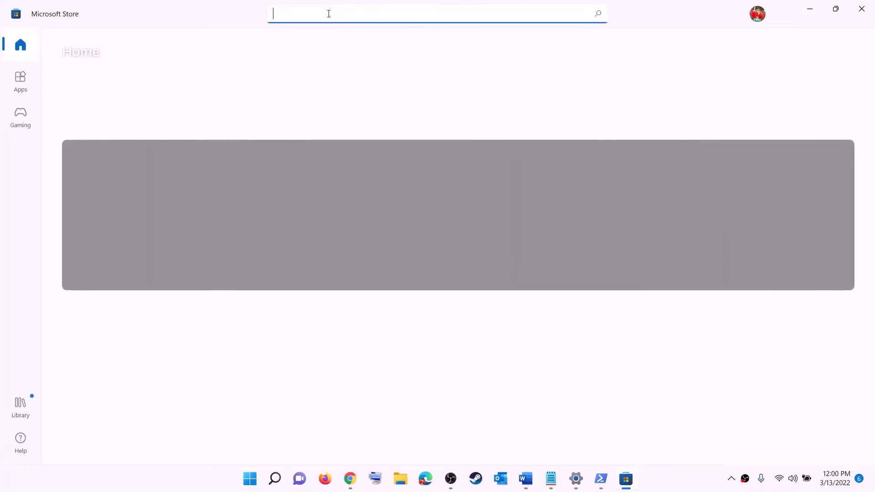
type("xbo")
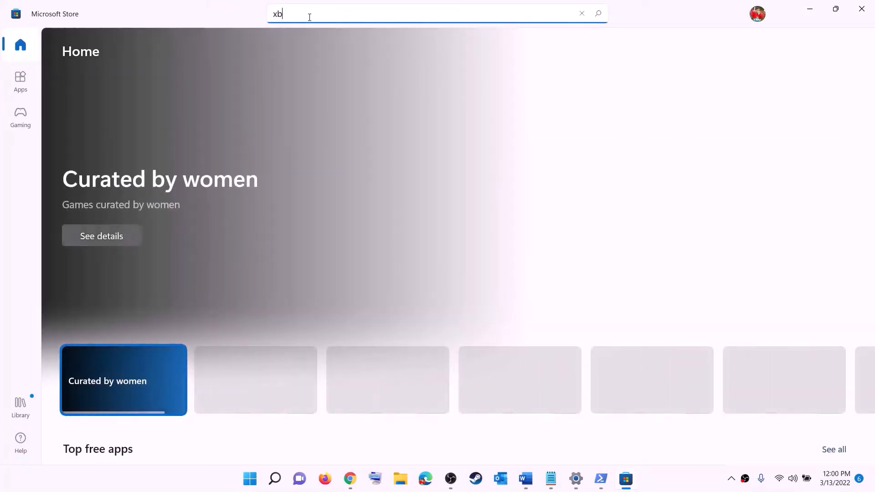
type("x")
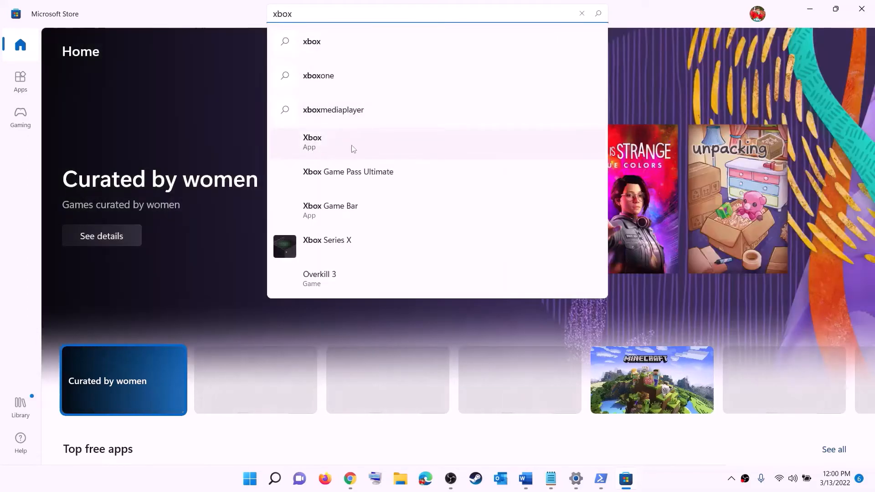
left_click(351, 144)
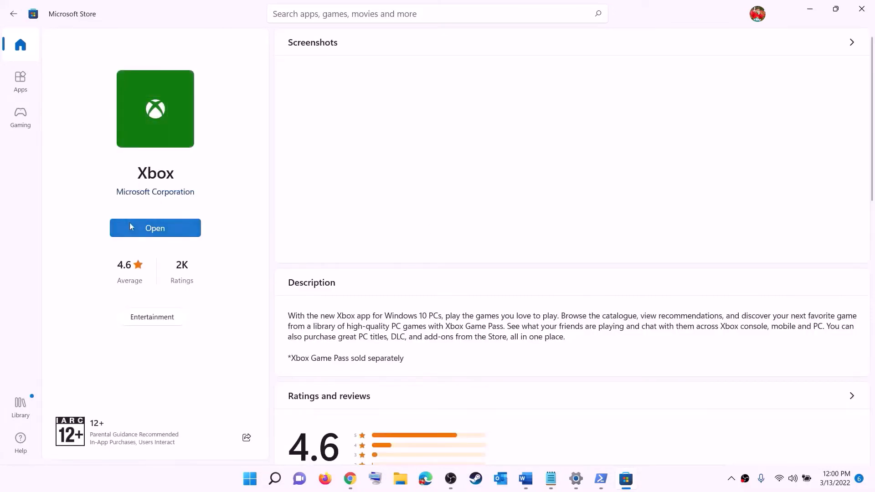
Switch to the Word document and highlight C drive and Different Drive in Step 12 about the install location
left_click(526, 479)
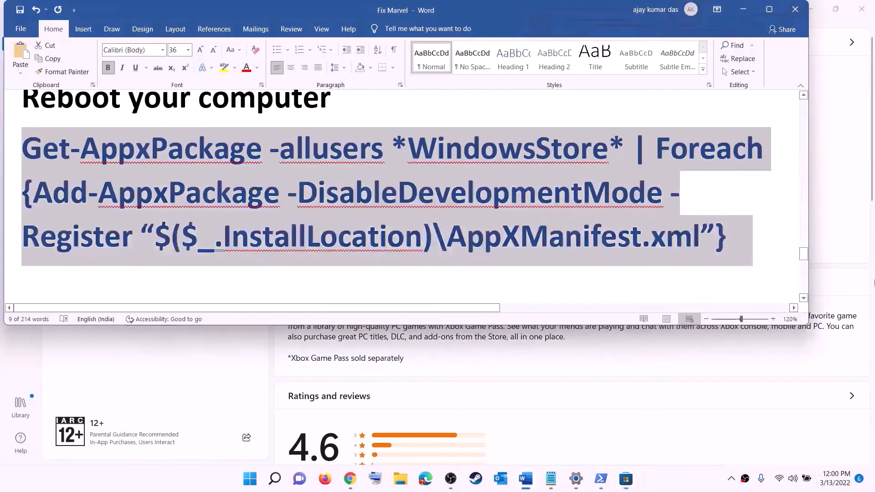
scroll(222, 222, "down", 5)
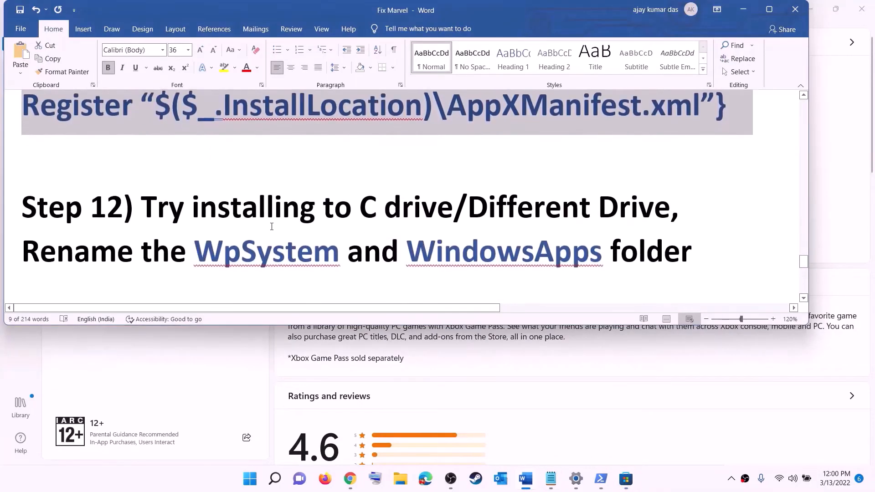
left_click_drag(124, 183, 597, 176)
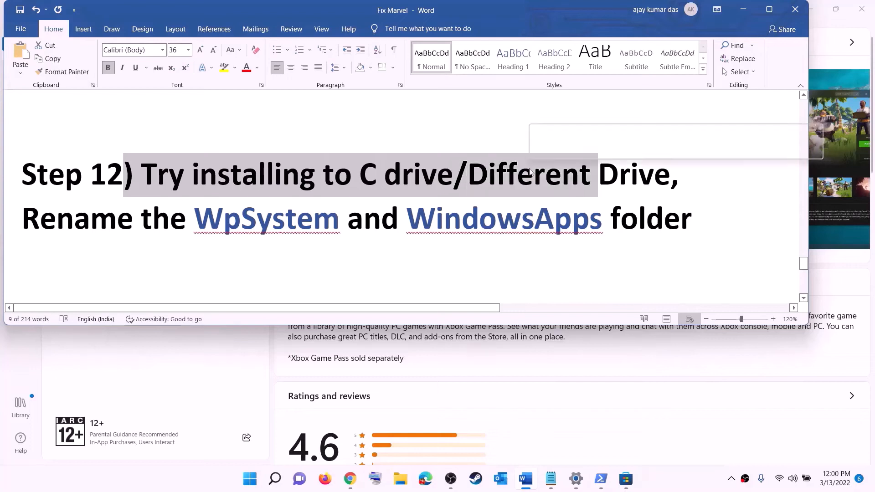
left_click(384, 187)
double_click(373, 177)
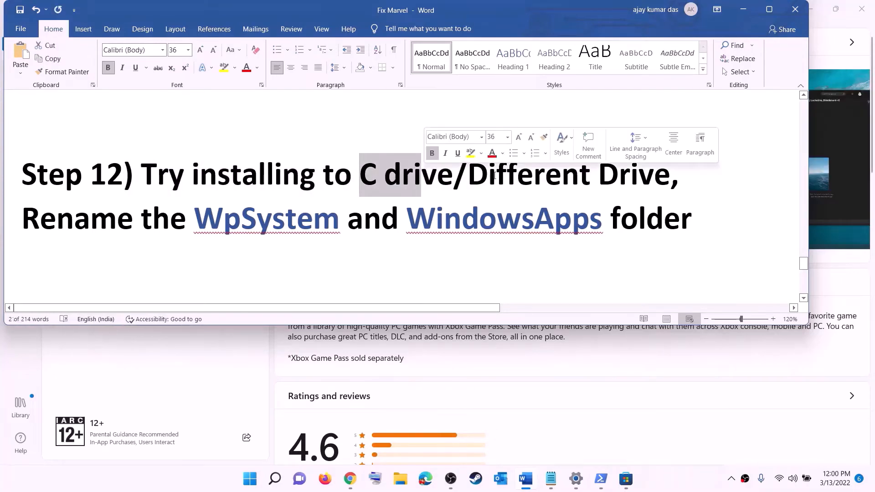
left_click_drag(468, 178, 654, 178)
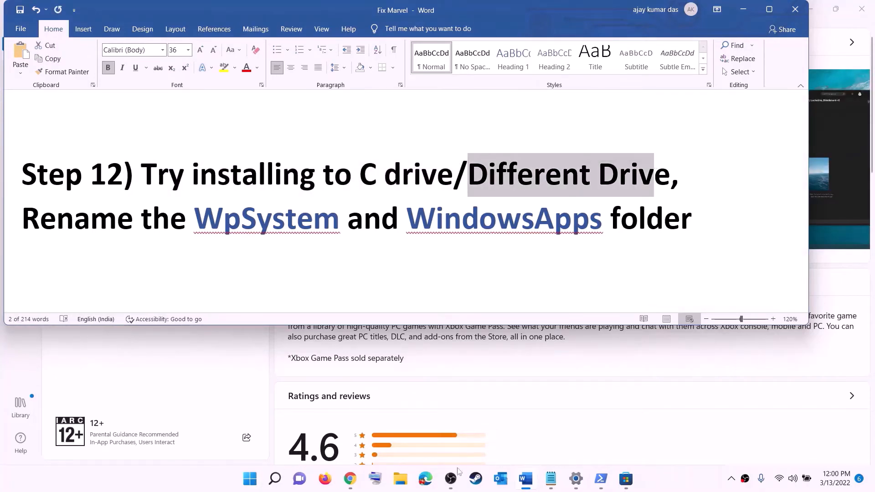
Open Windows Settings and go through the System storage's advanced settings to the Where new content is saved page
left_click(249, 479)
left_click(411, 191)
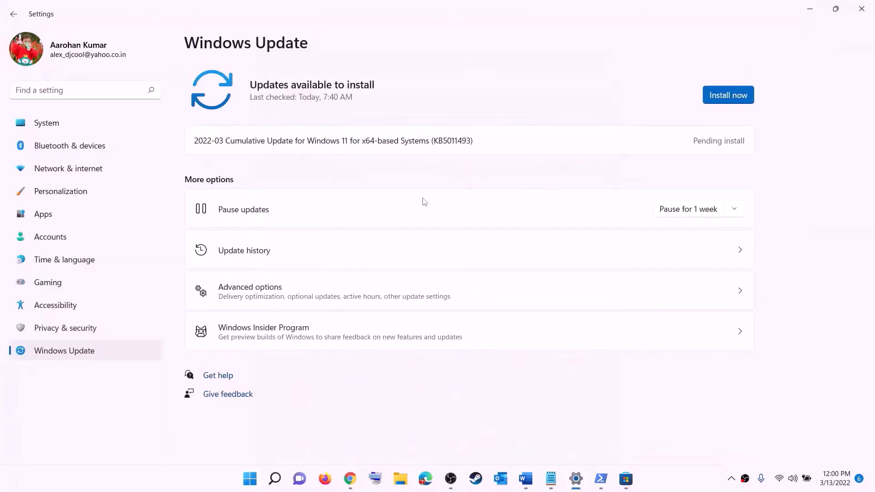
left_click(52, 124)
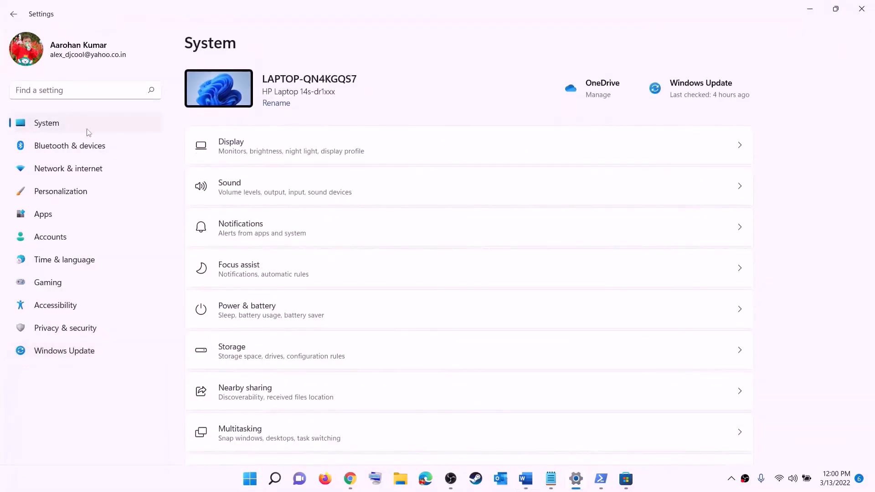
scroll(203, 232, "down", 3)
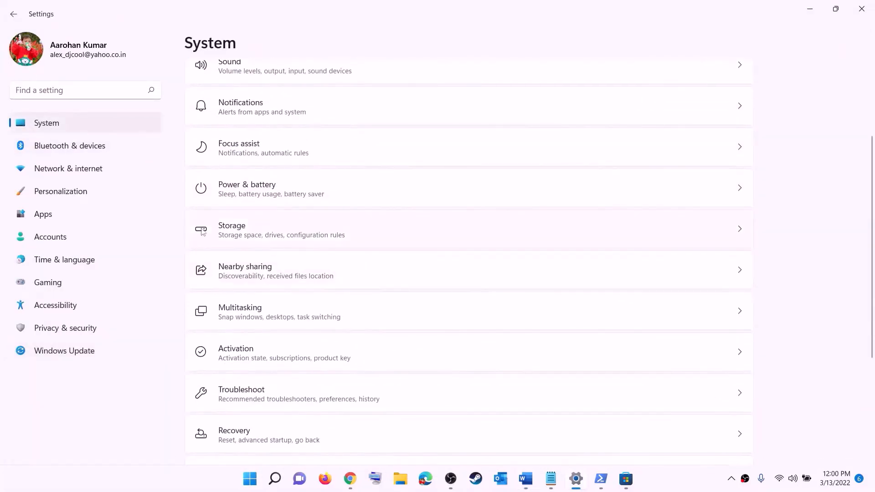
left_click(233, 242)
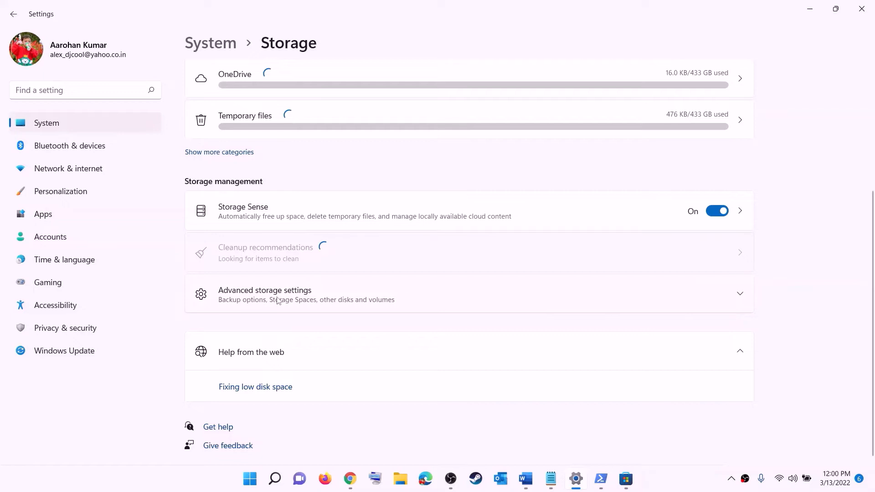
left_click(278, 294)
scroll(260, 255, "down", 2)
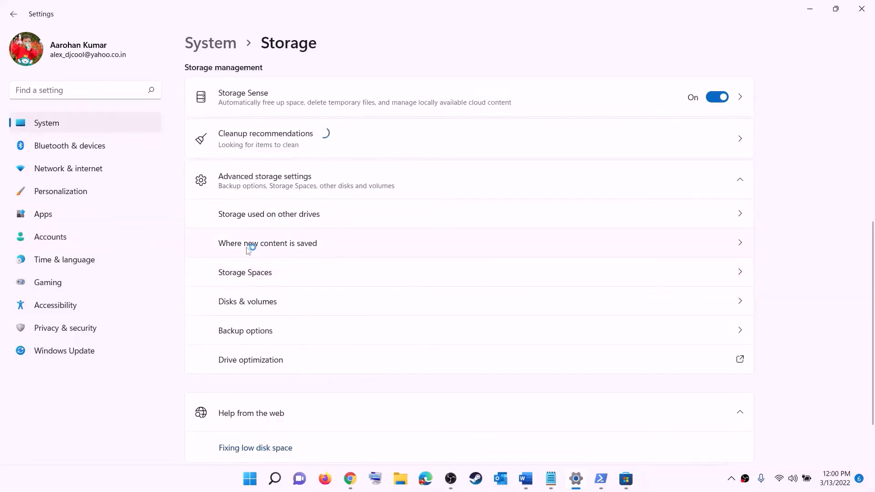
left_click(283, 245)
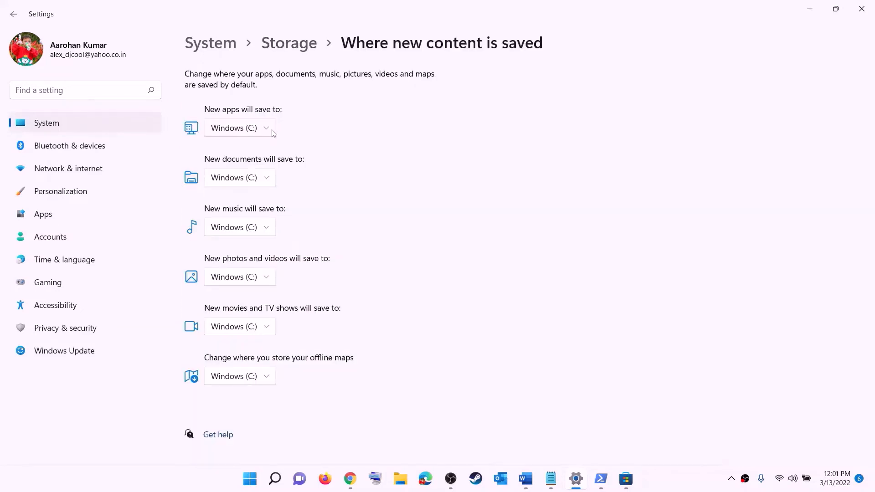
Check the drive choices for where new apps will be saved
left_click(268, 131)
left_click(269, 135)
left_click(269, 132)
left_click(289, 139)
left_click(269, 133)
left_click(301, 133)
Close Settings and highlight Step 12's instruction to rename the WpSystem and WindowsApps folder in the Word document
left_click(859, 11)
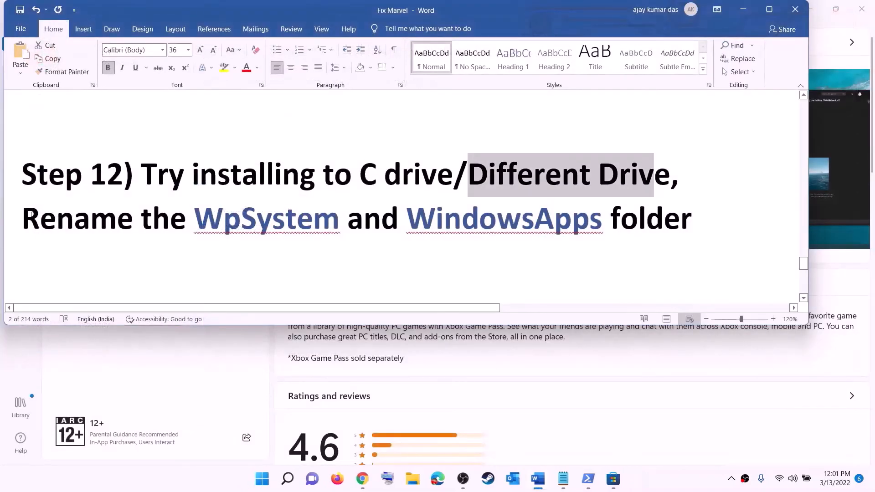
left_click_drag(30, 214, 508, 224)
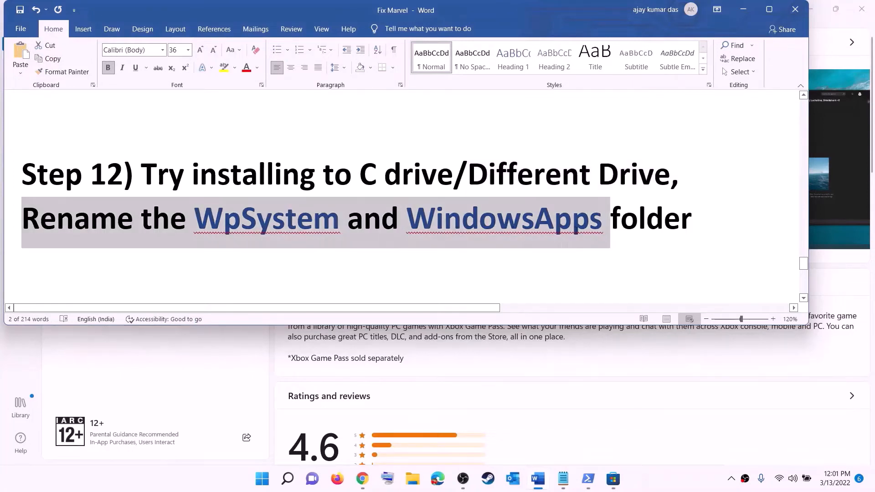
left_click_drag(610, 223, 693, 224)
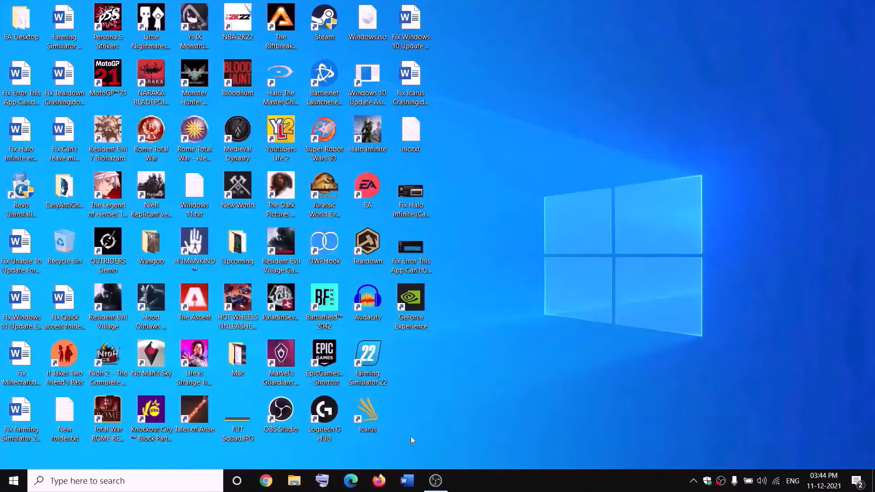
Open File Explorer and go to the New Volume (D:) drive under This PC
left_click(295, 481)
left_click(46, 235)
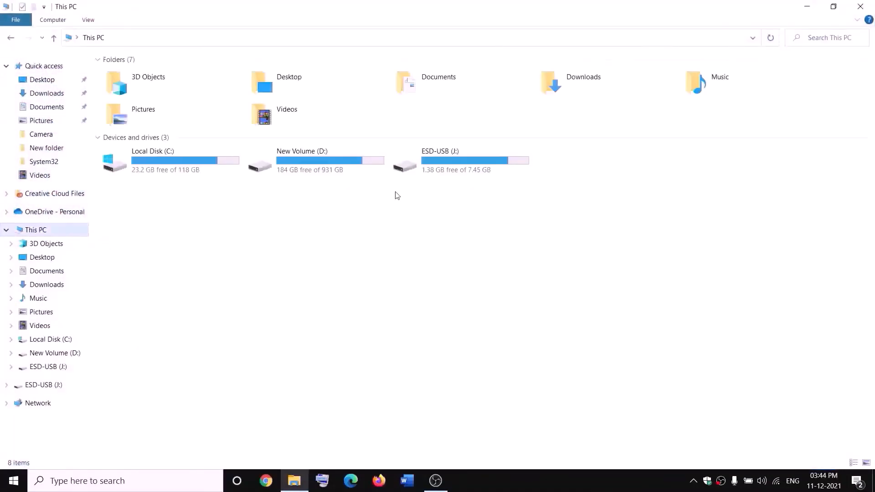
double_click(327, 169)
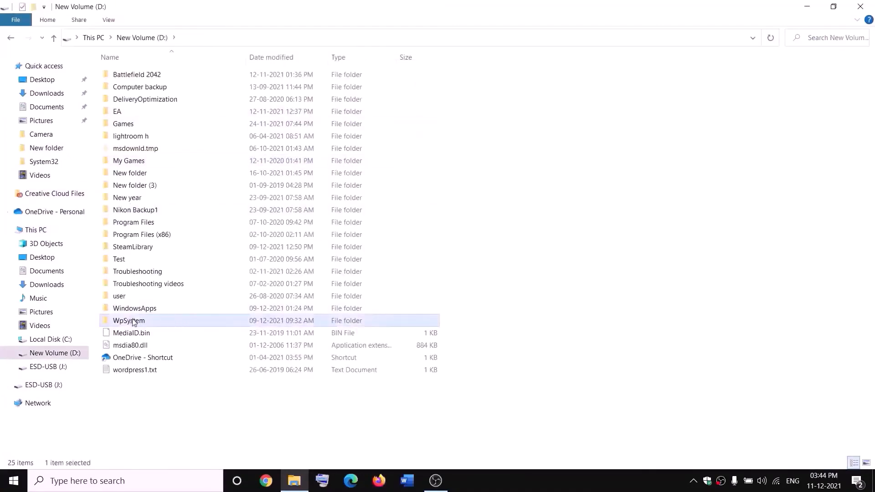
right_click(145, 325)
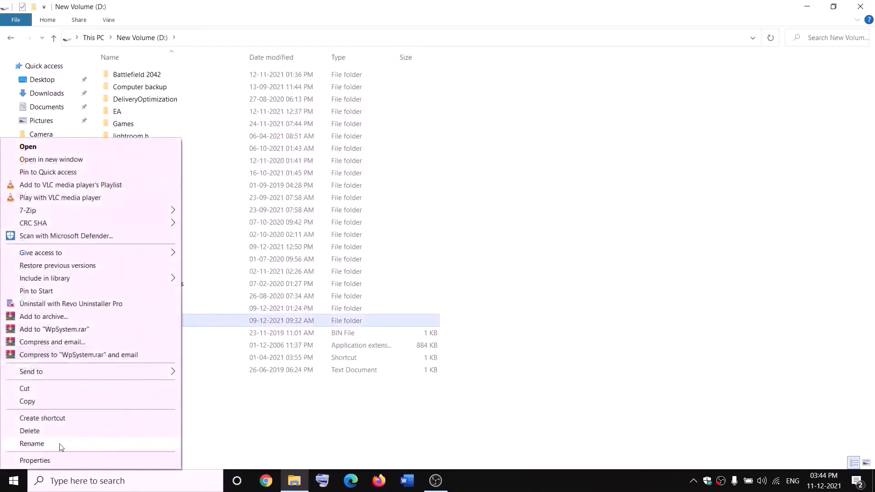
left_click(277, 418)
left_click(277, 417)
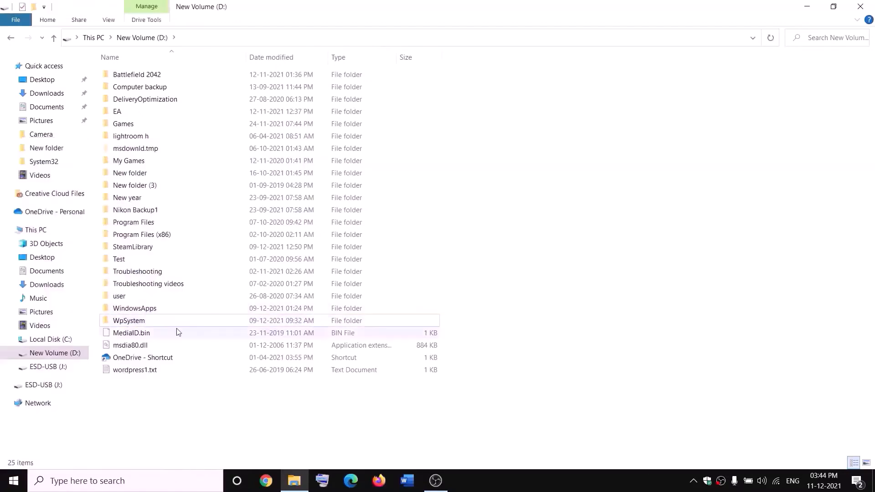
Open the advanced security settings from the properties of the WpSystem folder on the D: drive
mouse_move(130, 324)
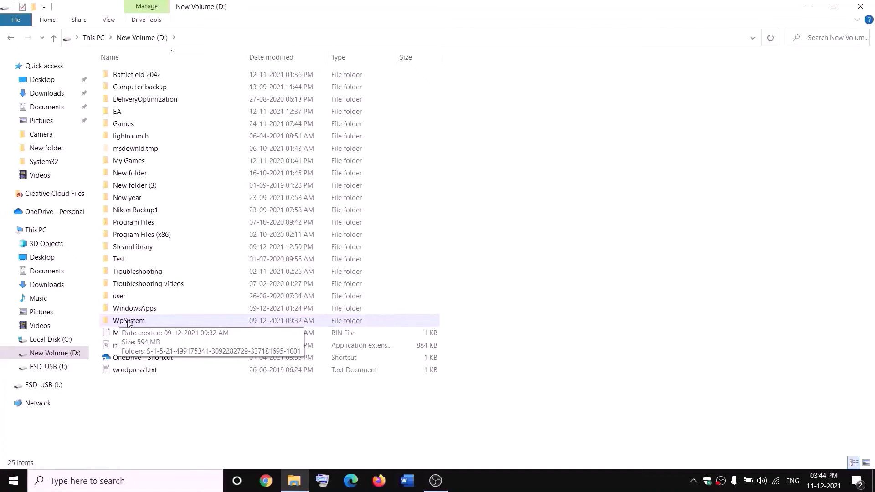
right_click(129, 323)
left_click(68, 460)
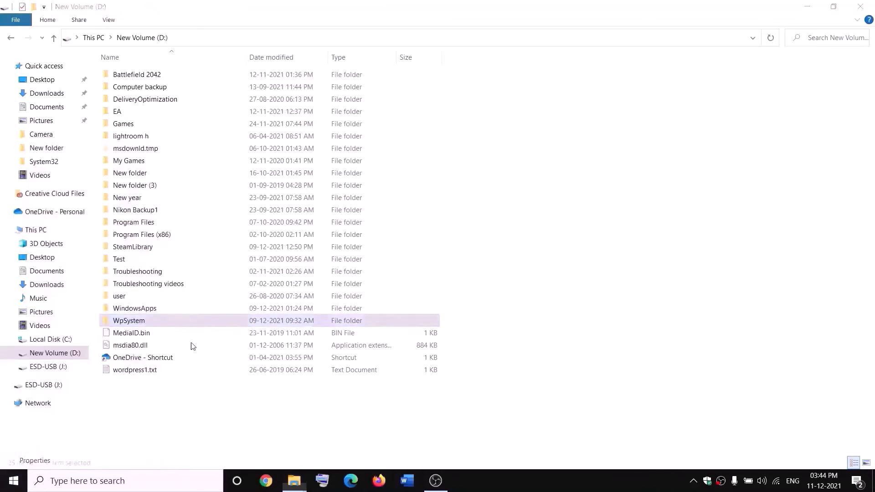
left_click_drag(210, 201, 334, 124)
left_click(325, 145)
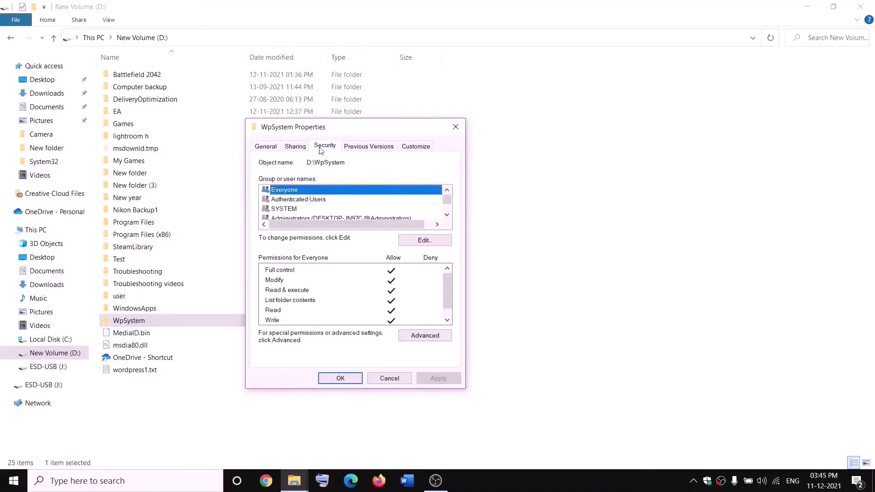
left_click(424, 338)
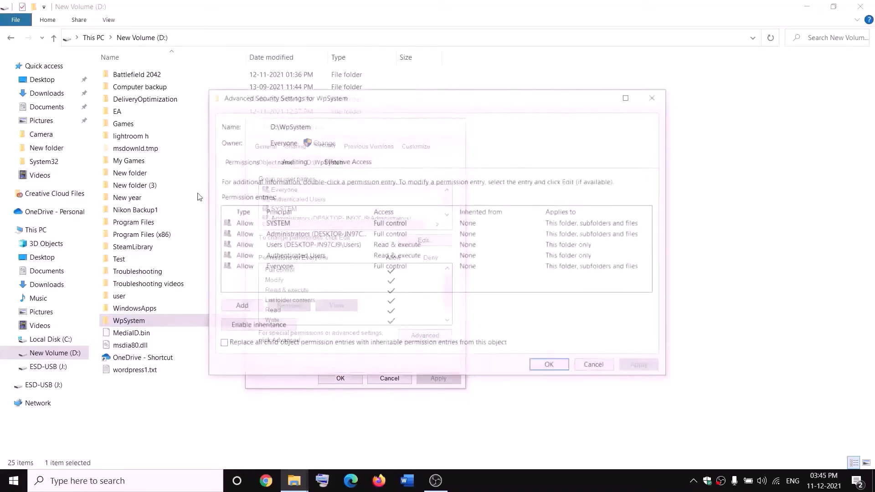
Change the owner of the WpSystem folder to everyone, checking the name before accepting it
left_click(323, 144)
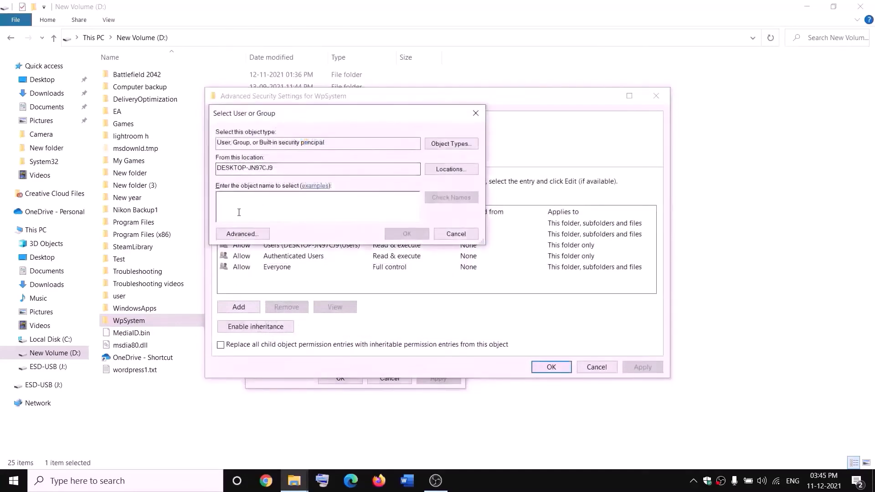
type("w")
key("BackSpace")
type("everyone")
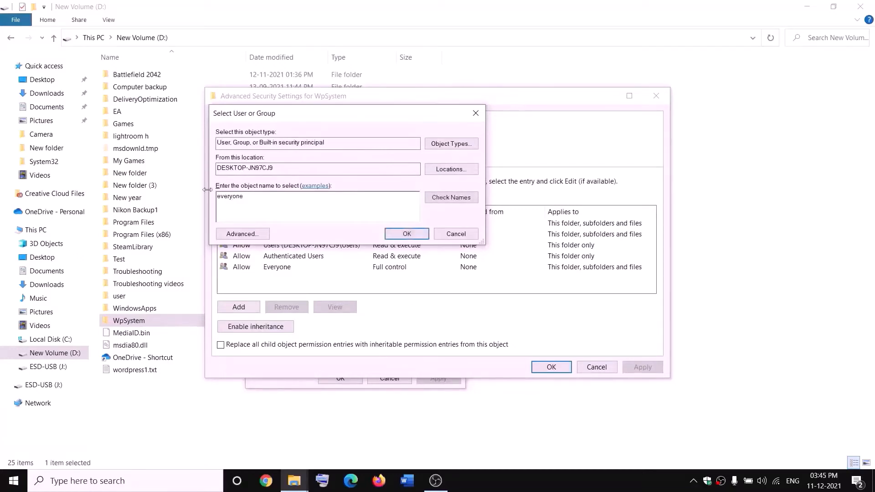
left_click_drag(244, 197, 208, 206)
left_click(460, 201)
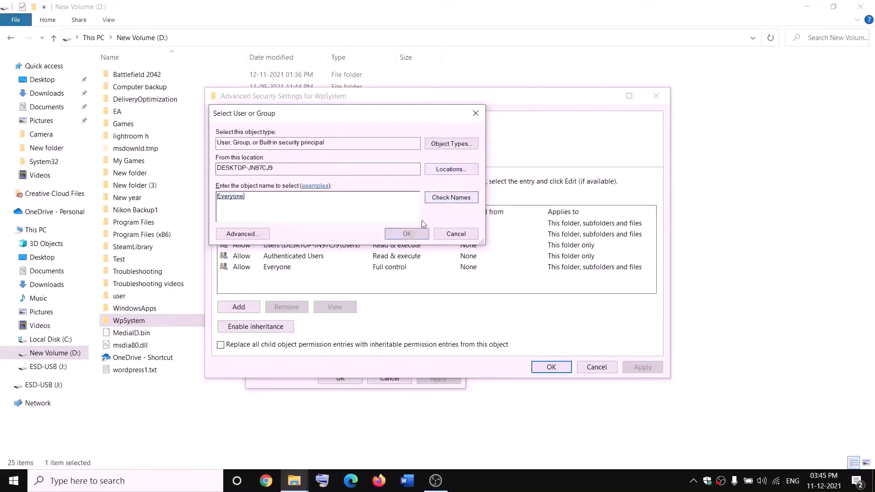
left_click(407, 234)
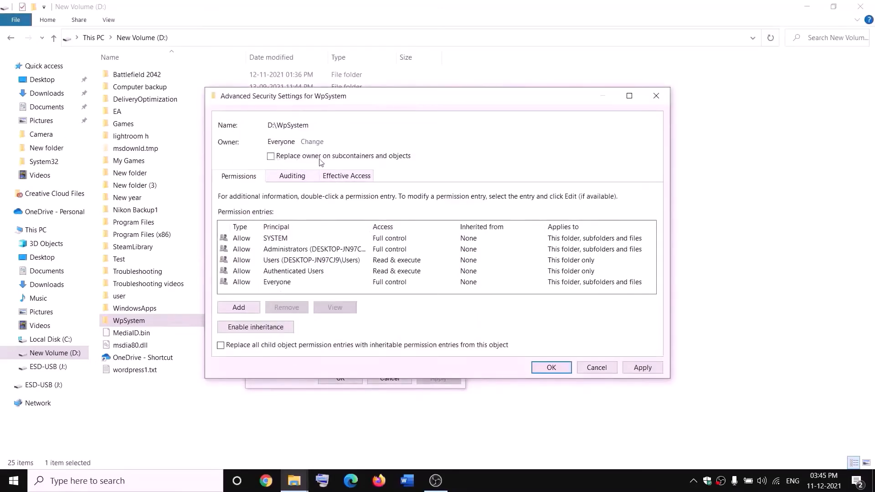
Enable replacing the owner on subcontainers and objects, apply the ownership change, and close WpSystem's properties
left_click(270, 156)
left_click(643, 368)
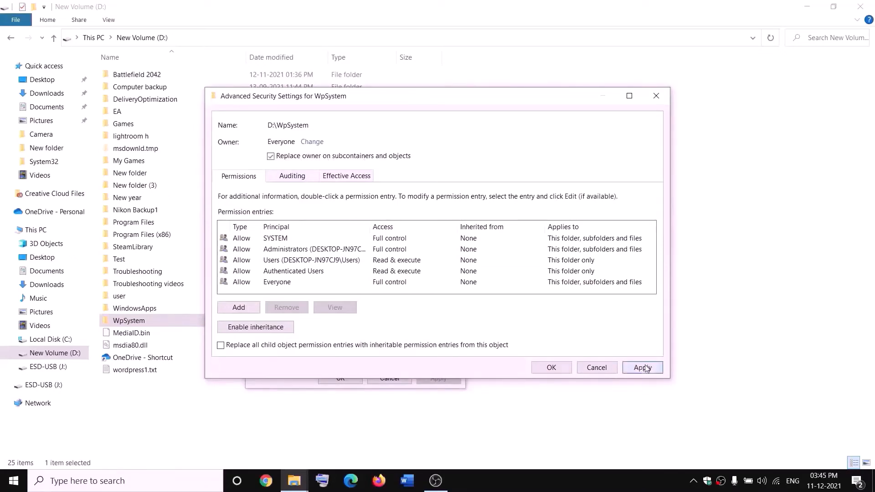
left_click(550, 370)
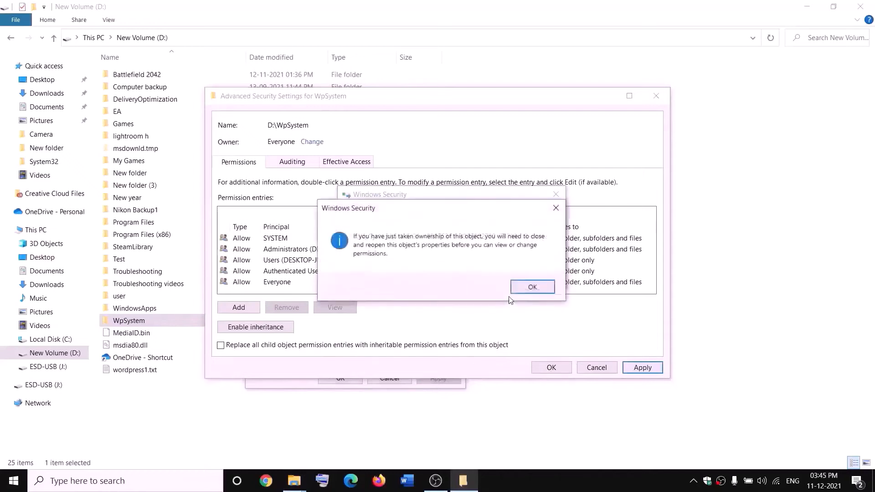
left_click(523, 287)
left_click(341, 379)
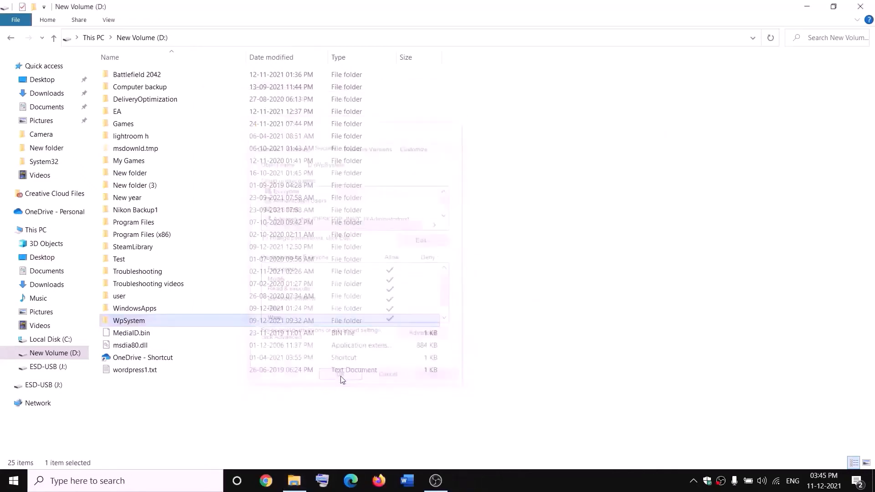
Reopen the WpSystem folder's properties and its advanced security settings
right_click(131, 323)
left_click(51, 460)
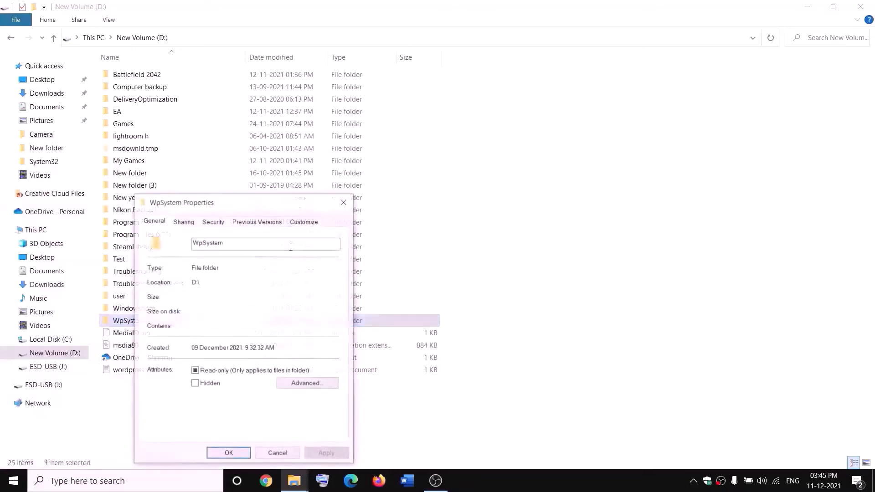
left_click_drag(234, 201, 372, 149)
left_click(321, 167)
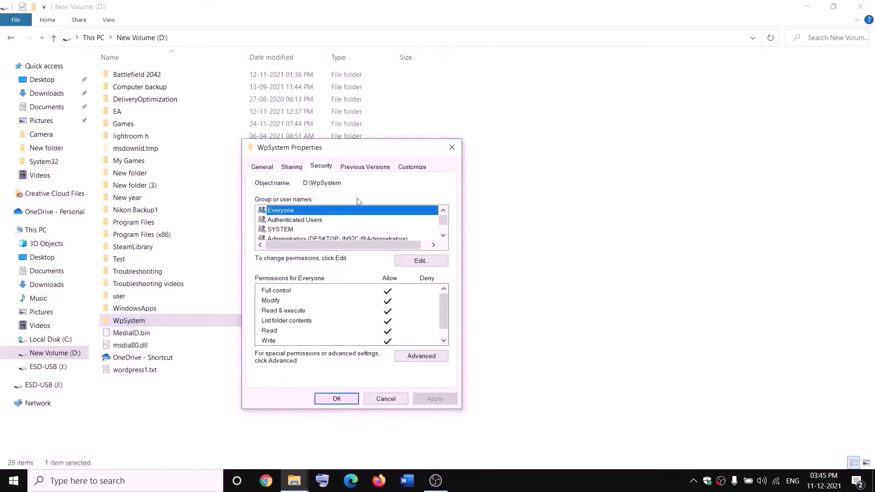
left_click(423, 356)
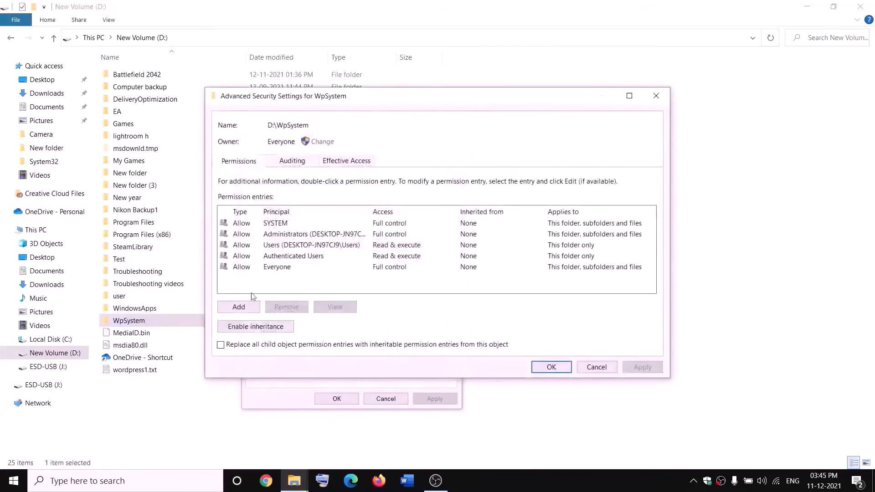
Add a new permission entry for WpSystem with everyone as the principal, checking the name
left_click(236, 312)
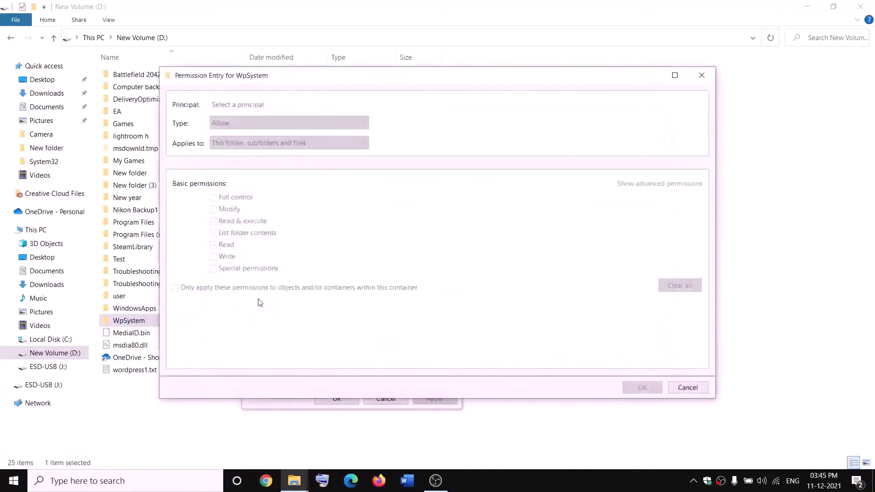
left_click(236, 106)
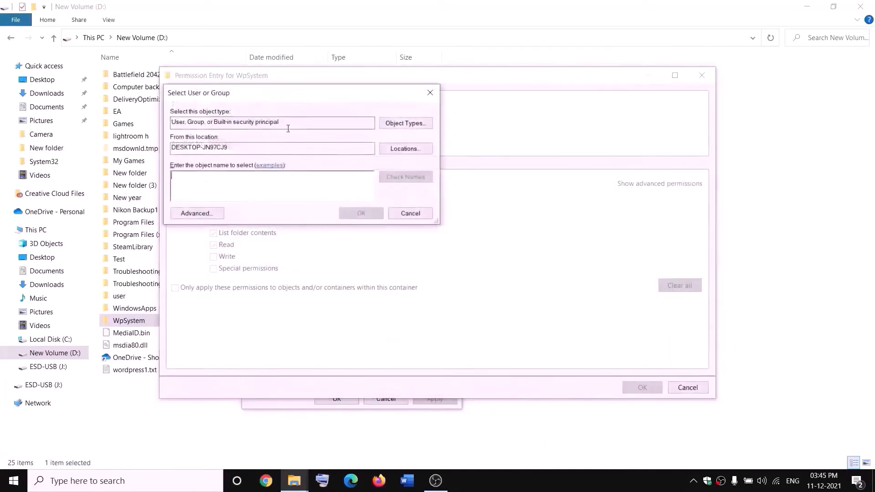
type("everyone")
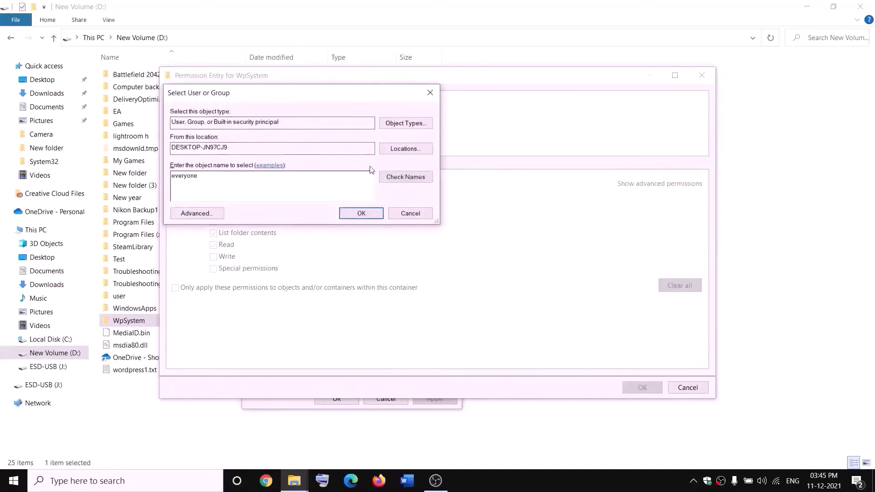
left_click(406, 177)
left_click(361, 214)
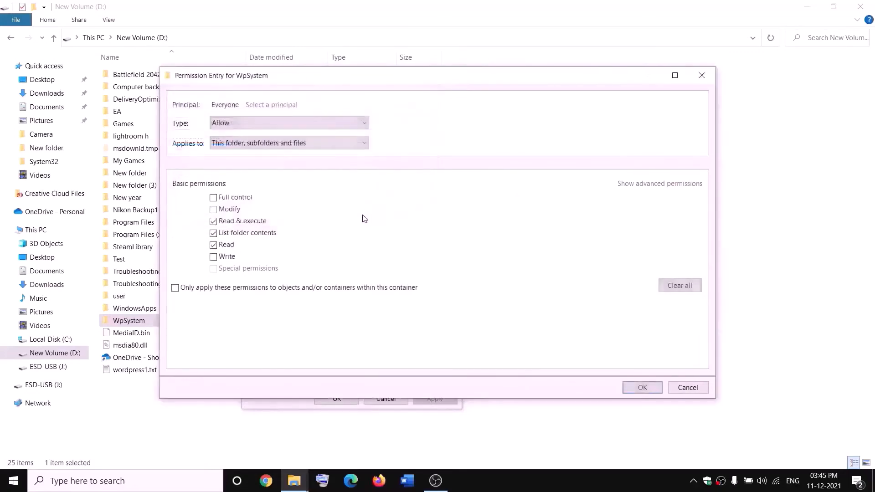
Grant Everyone Full control of WpSystem, apply the permissions, and close the folder's properties
left_click(214, 199)
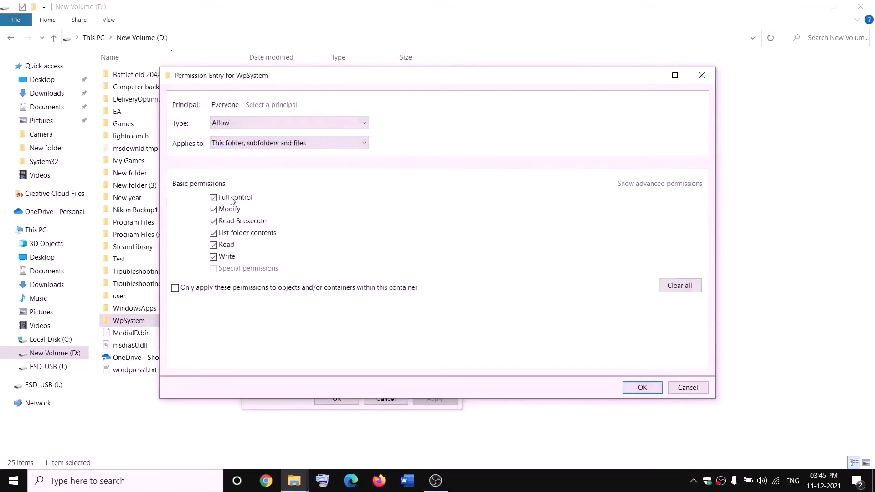
left_click(643, 388)
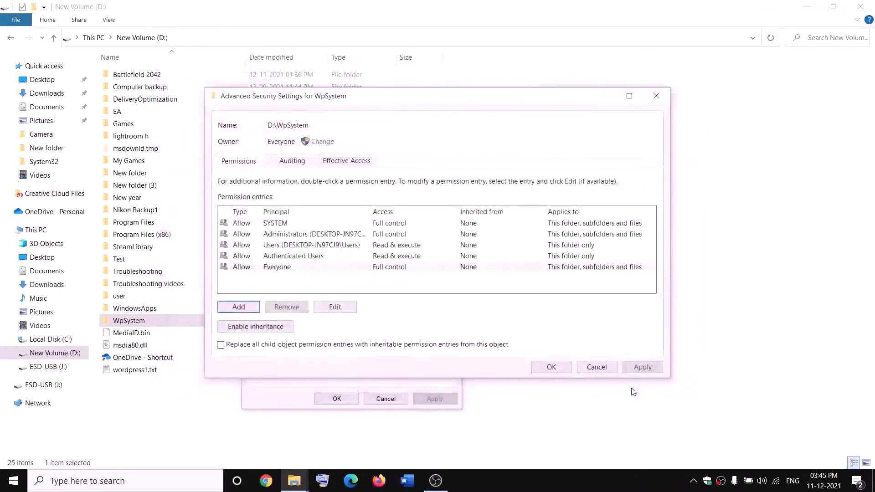
left_click(642, 367)
left_click(549, 367)
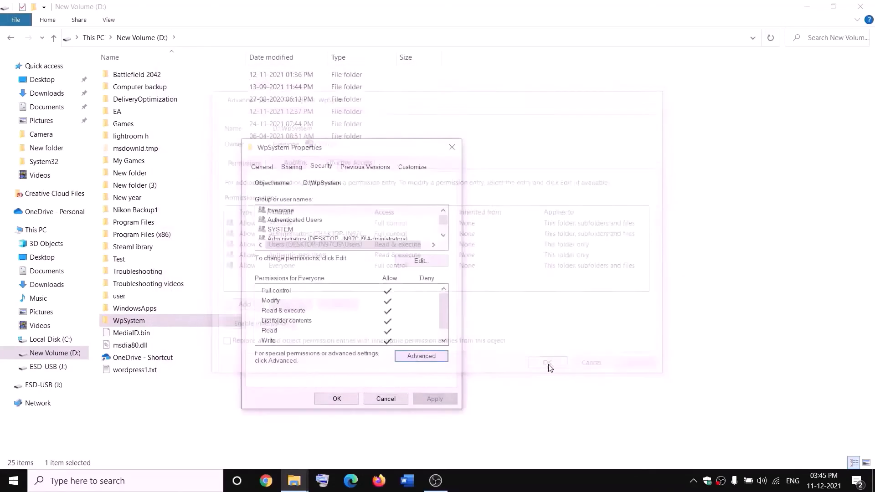
left_click(336, 399)
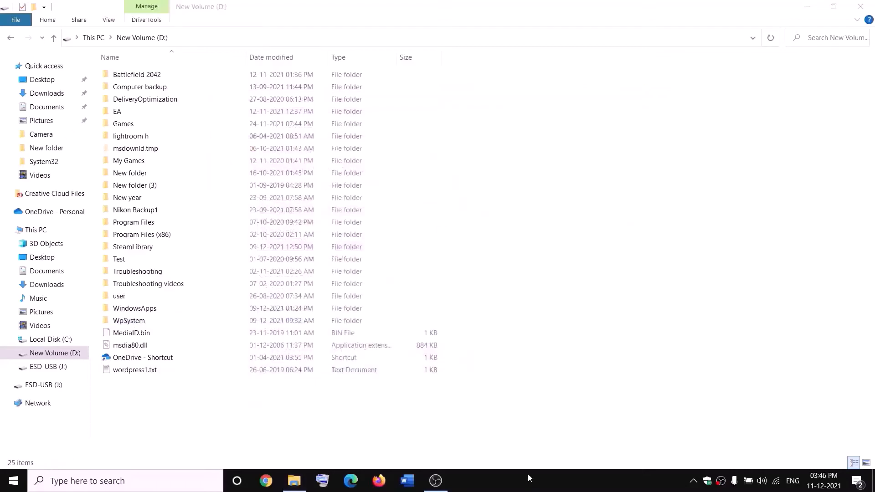
Rename the WpSystem folder on the D: drive to WpSystem.old
right_click(128, 321)
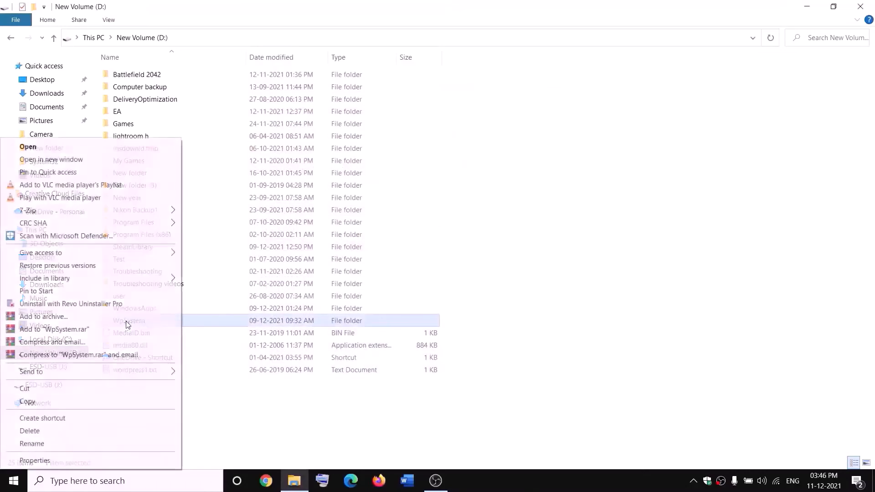
left_click(31, 444)
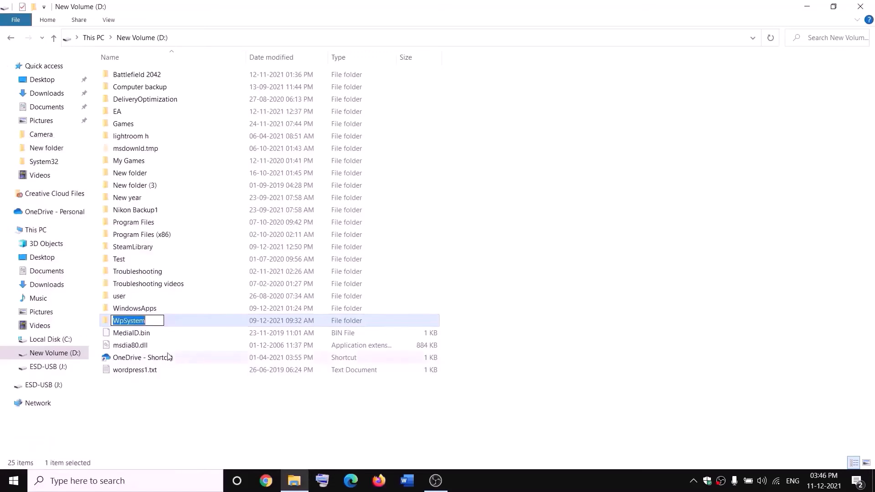
key("End")
type(".old")
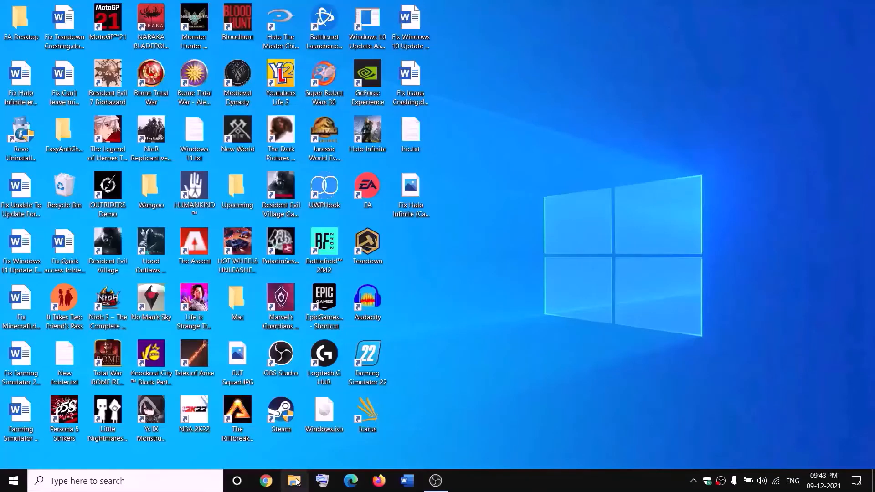
Open a new File Explorer window and go to New Volume (D:)
key("super+e")
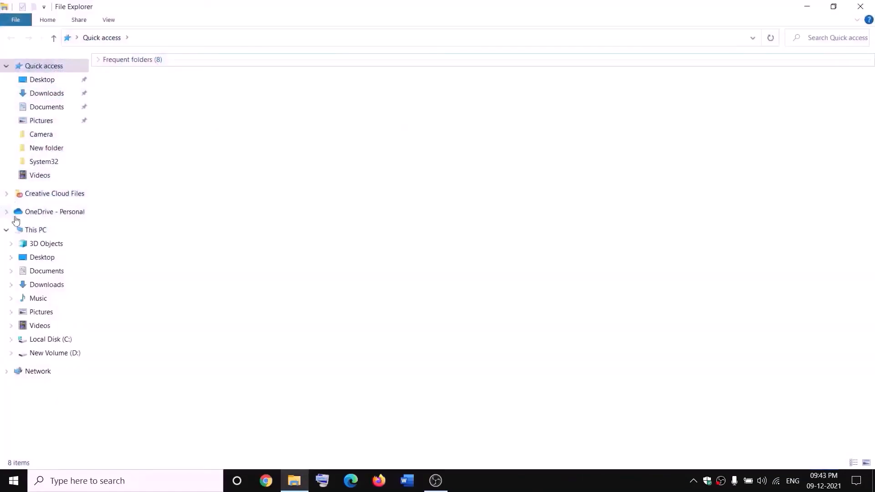
left_click(32, 230)
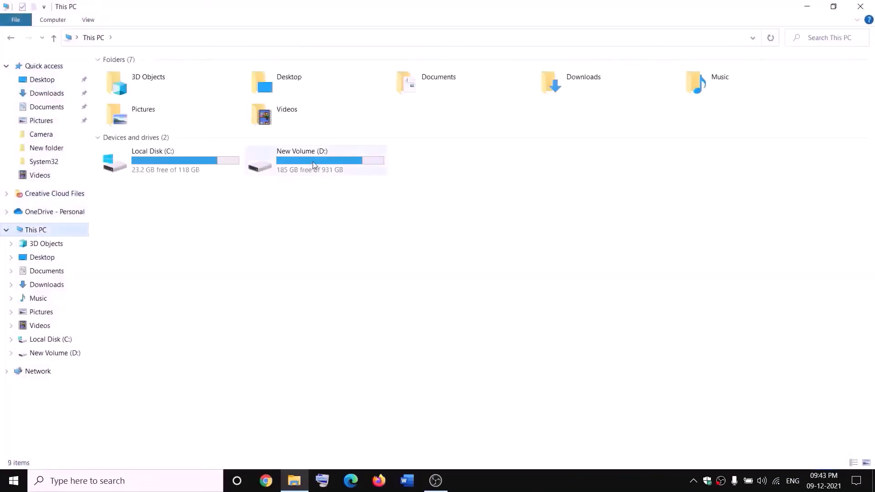
double_click(314, 165)
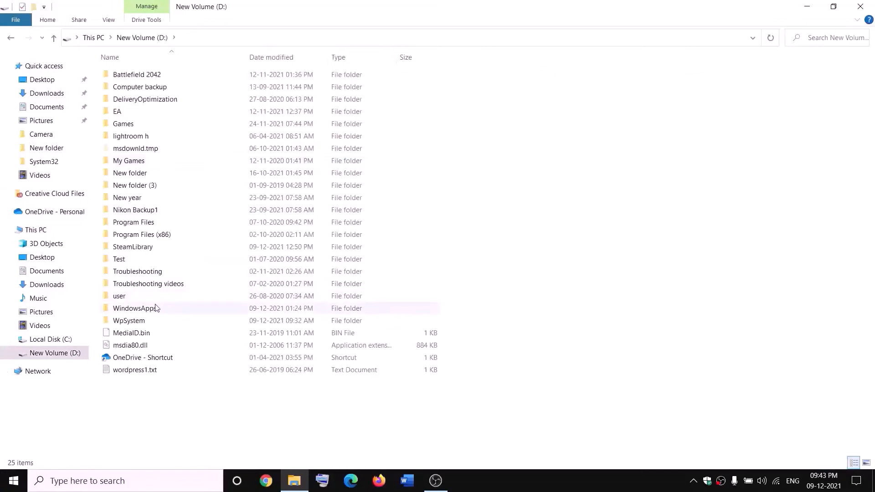
Open the WindowsApps folder's properties and its advanced security settings
left_click(157, 309)
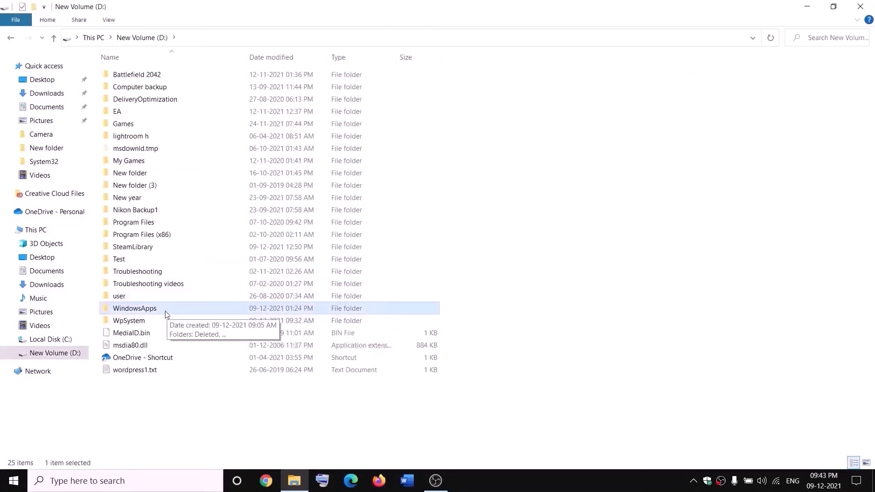
right_click(165, 314)
left_click(43, 461)
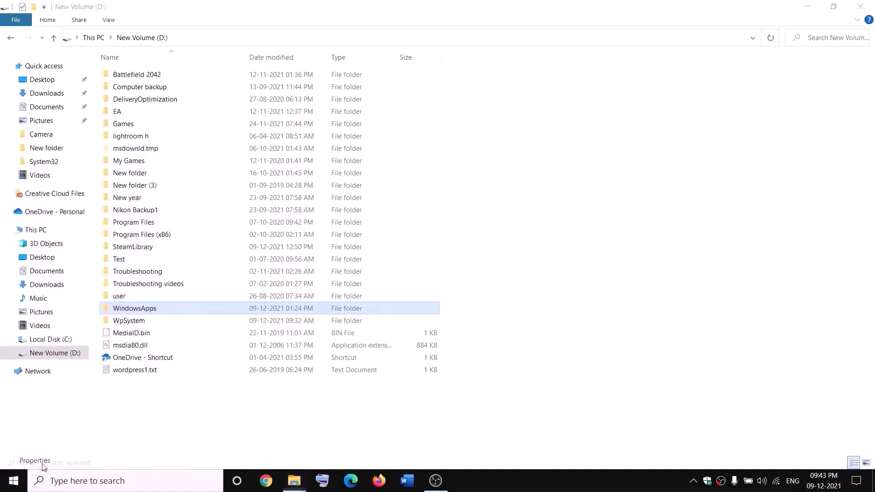
left_click(249, 222)
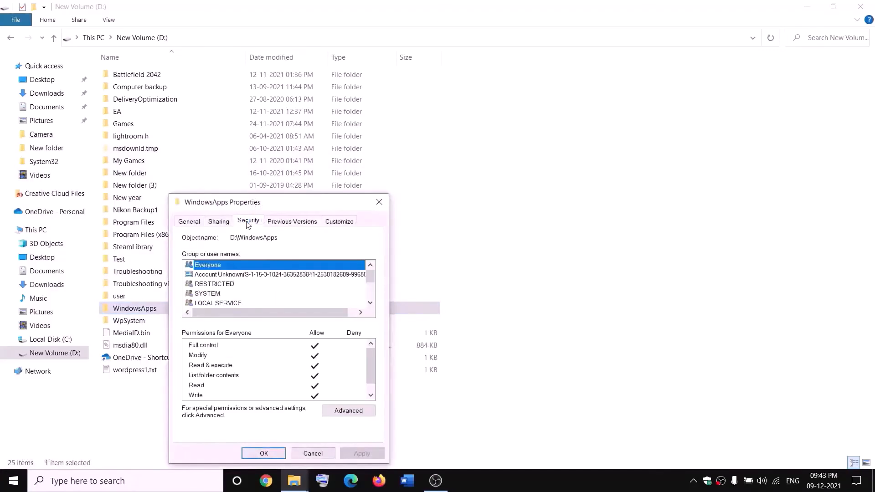
left_click(349, 411)
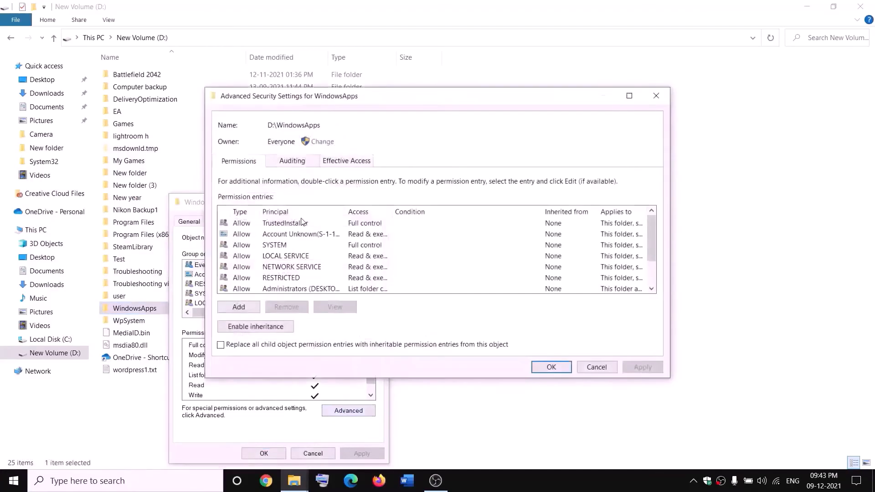
Set the owner of WindowsApps to everyone, checking the name, and enable replacing the owner on subcontainers and objects
left_click(323, 142)
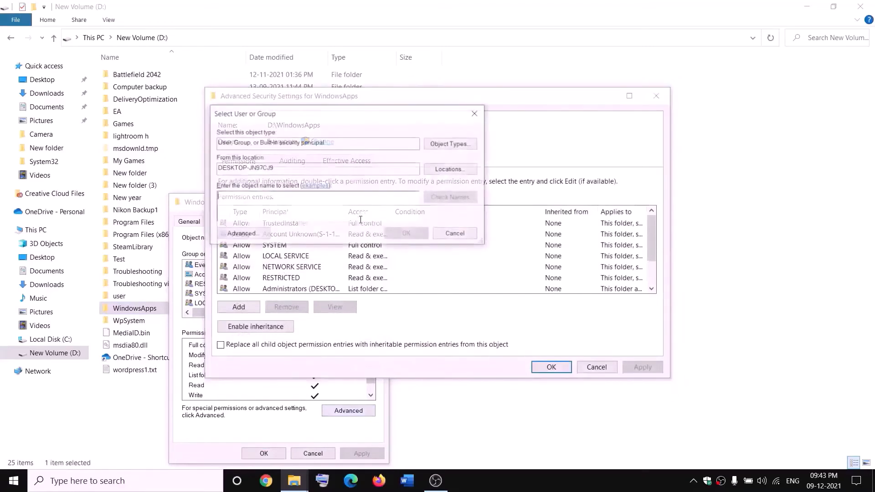
type("everyone")
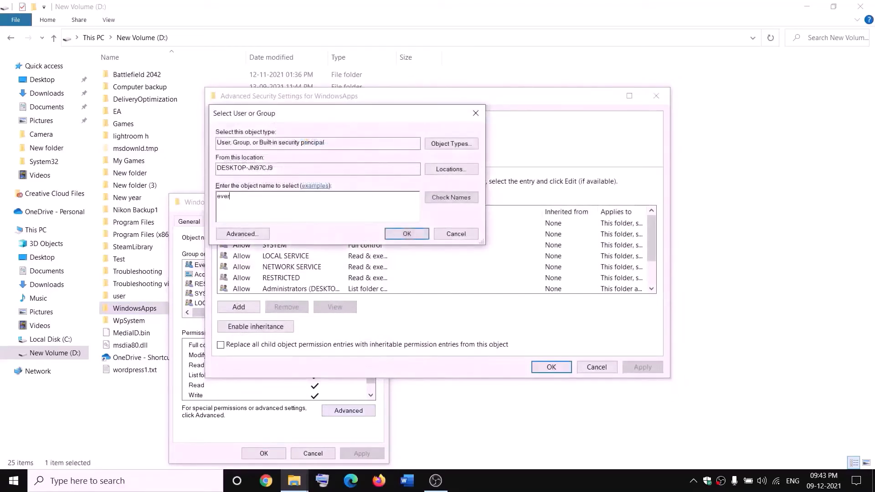
left_click(462, 199)
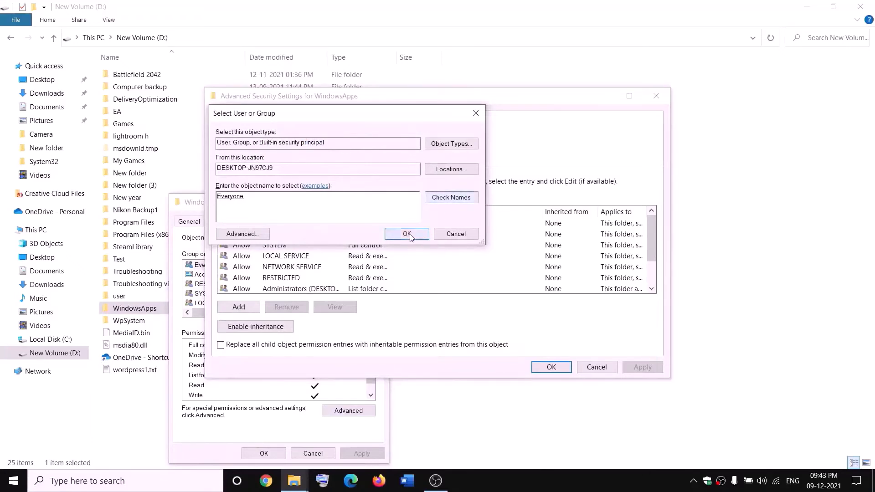
left_click(407, 234)
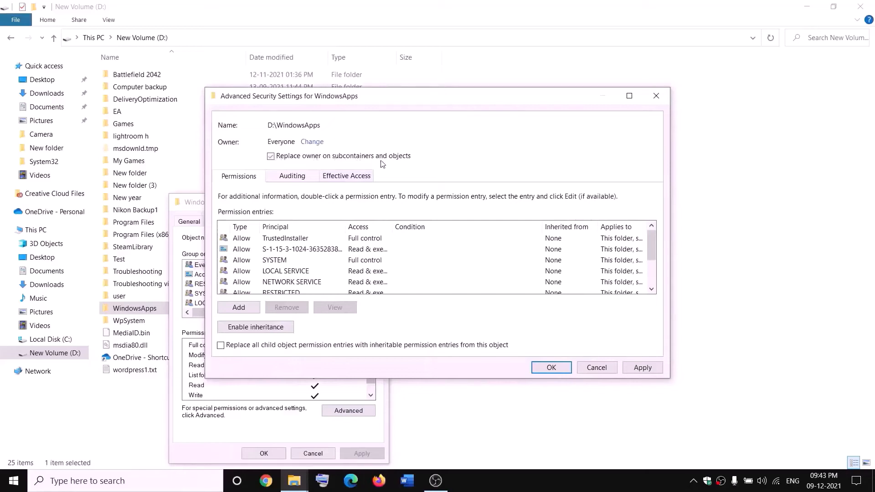
Apply the ownership change to WindowsApps, acknowledge the security notice, and close the folder's properties
left_click(646, 369)
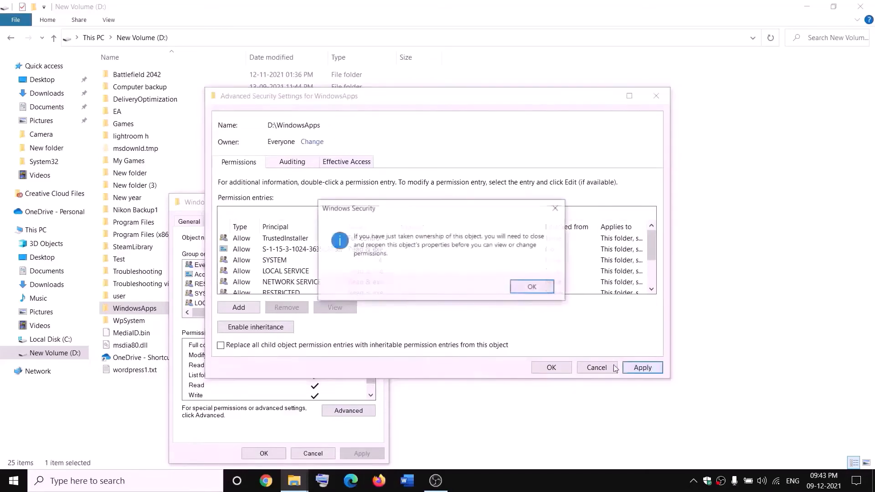
left_click(532, 287)
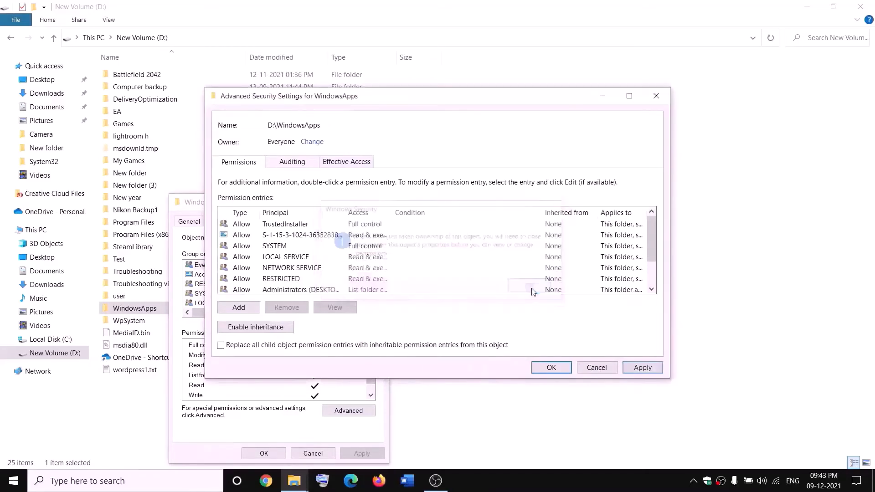
left_click(552, 367)
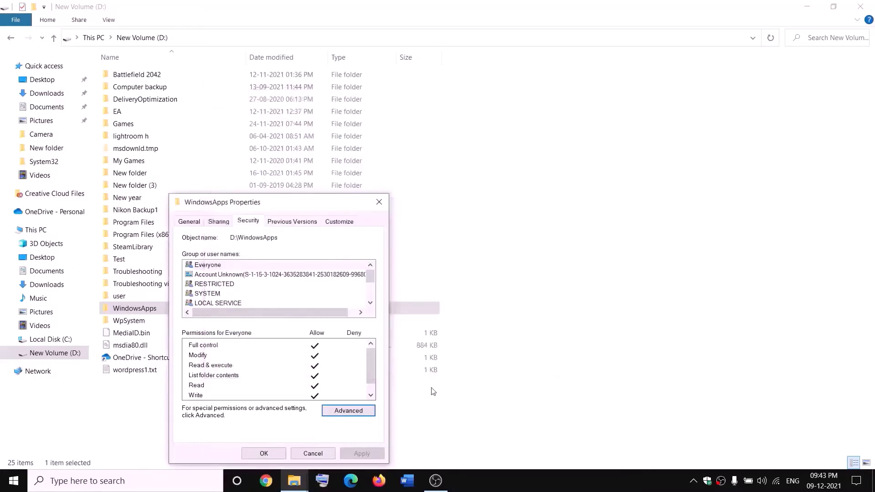
left_click(269, 454)
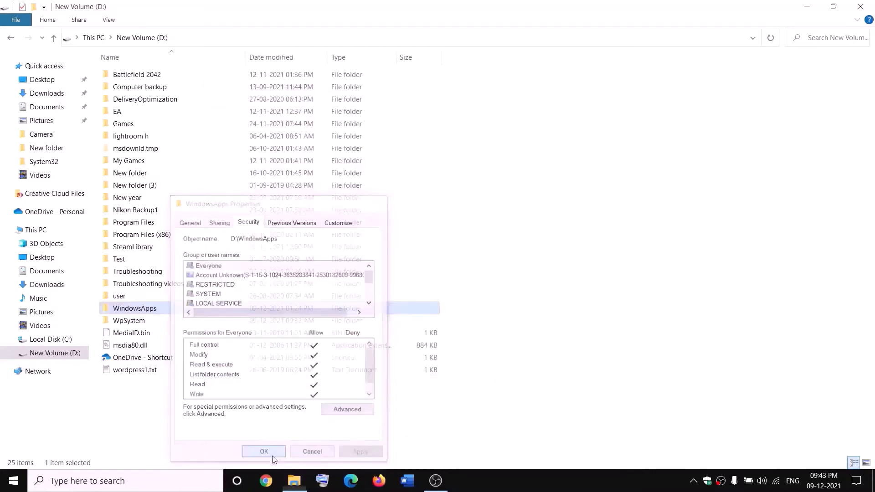
Reopen the WindowsApps folder's properties and return to its advanced security settings
right_click(167, 314)
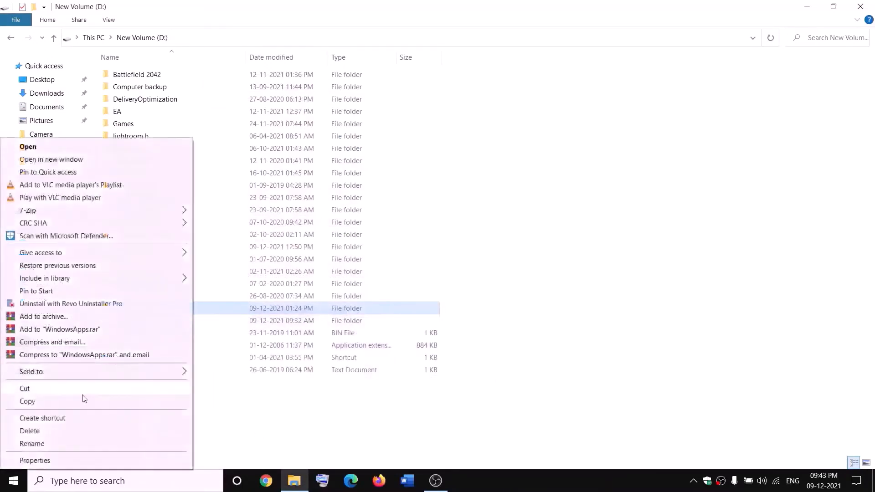
left_click(34, 461)
left_click(255, 222)
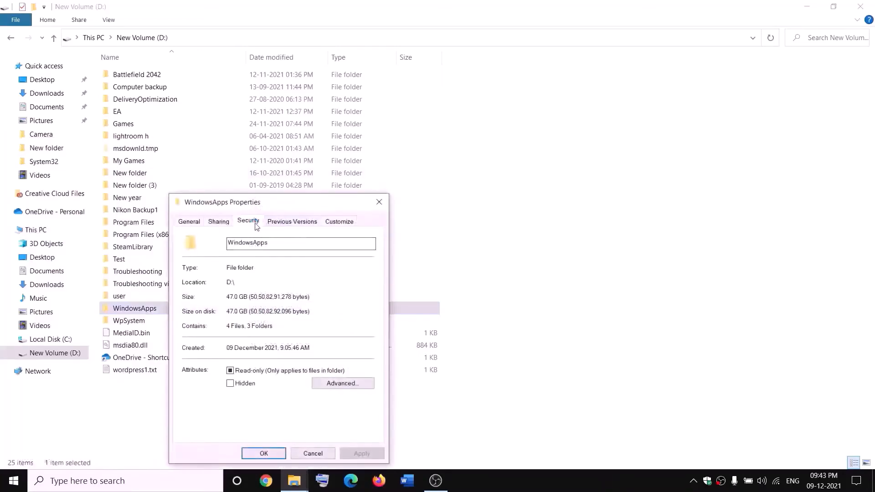
left_click(372, 410)
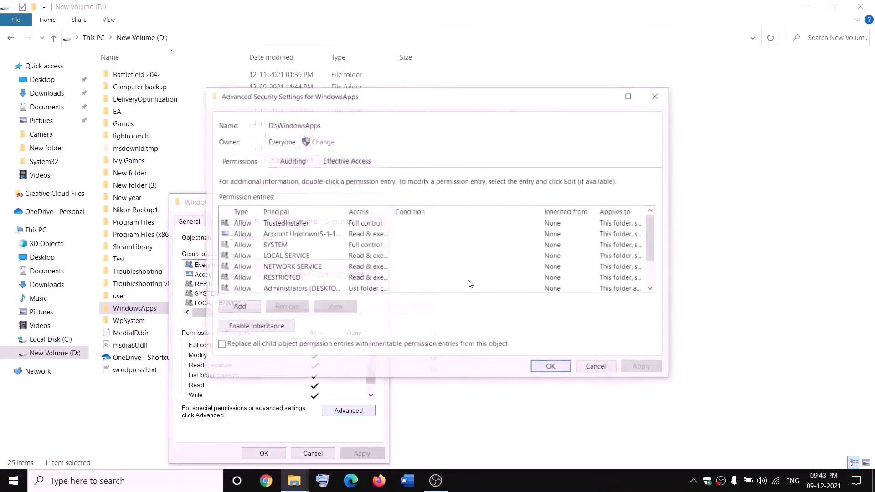
Add a new permission entry for WindowsApps with everyone as the principal, checking the name
left_click(240, 309)
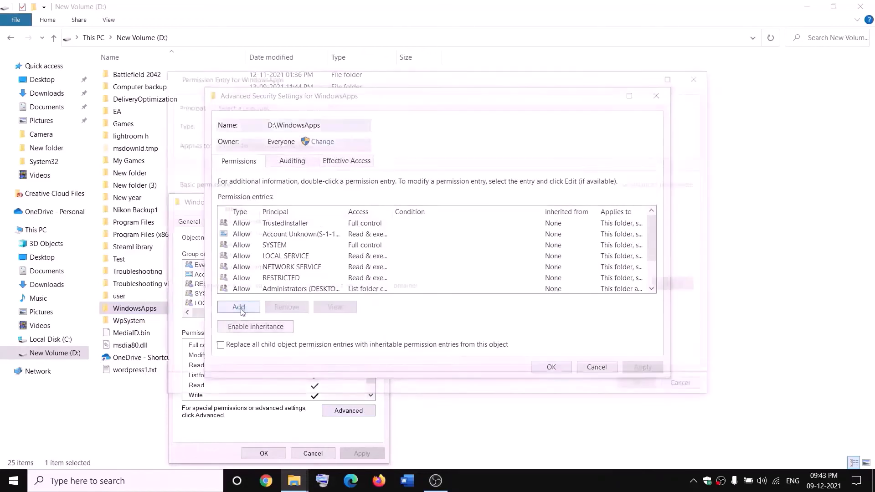
left_click(234, 105)
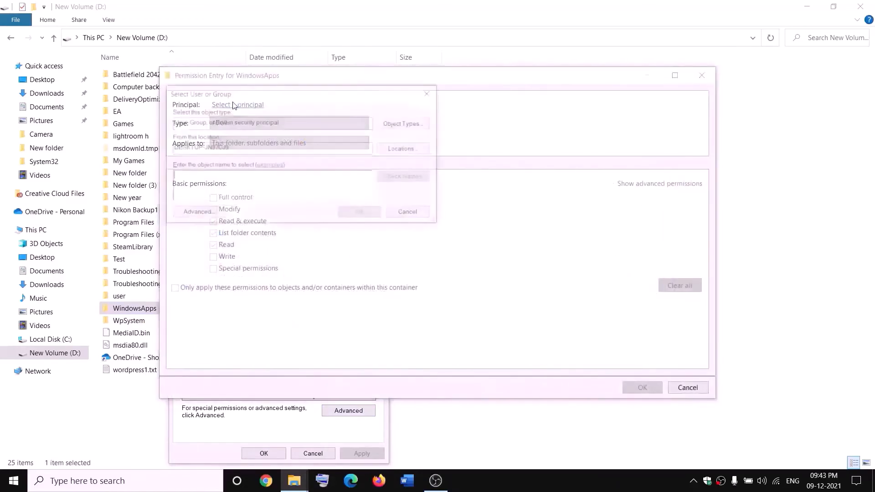
type("everyone")
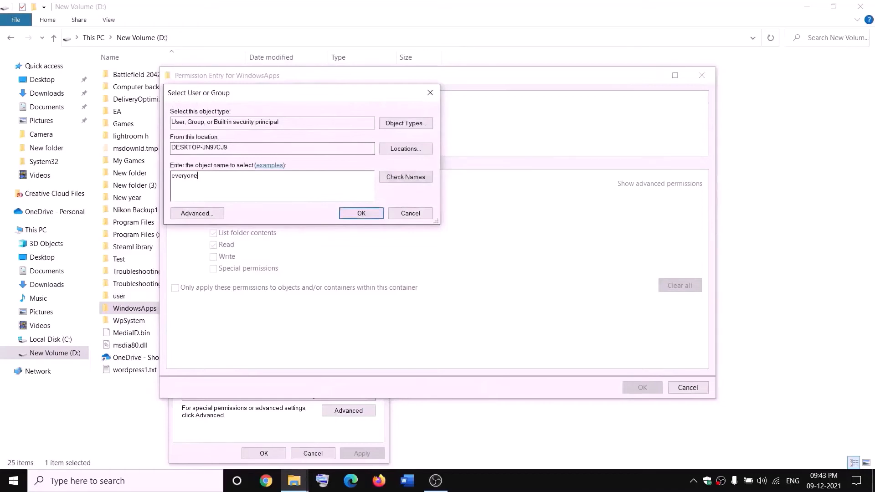
left_click(408, 177)
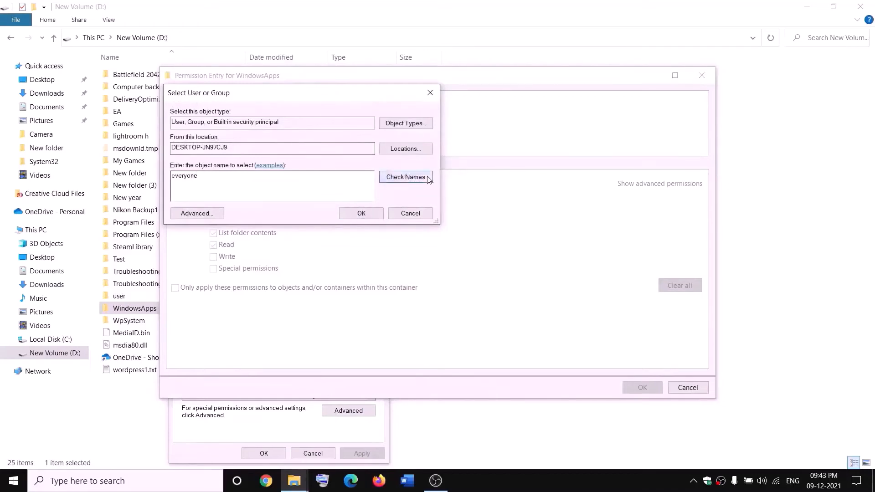
left_click(361, 214)
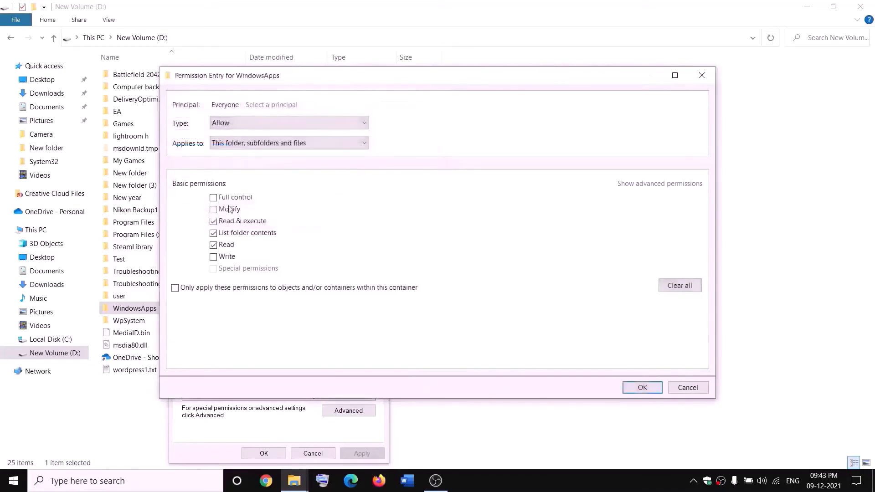
Grant Everyone Full control of WindowsApps, apply the permissions, and close the folder's properties
left_click(654, 386)
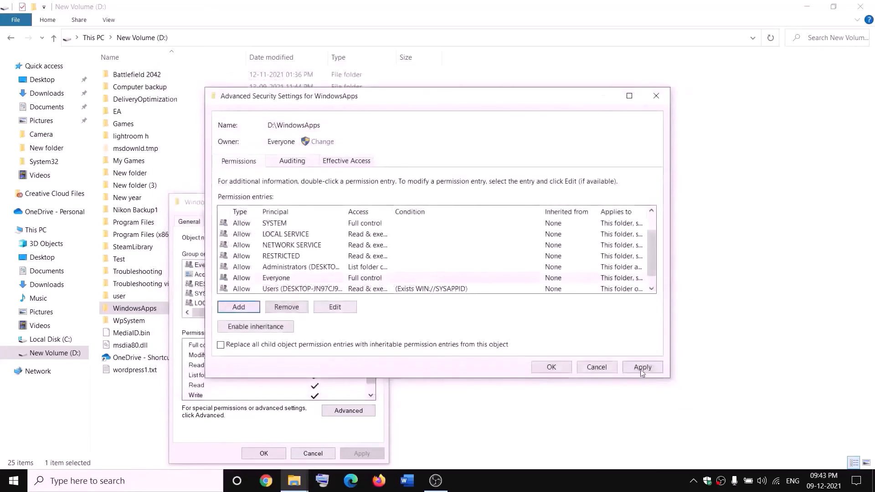
left_click(640, 368)
left_click(553, 367)
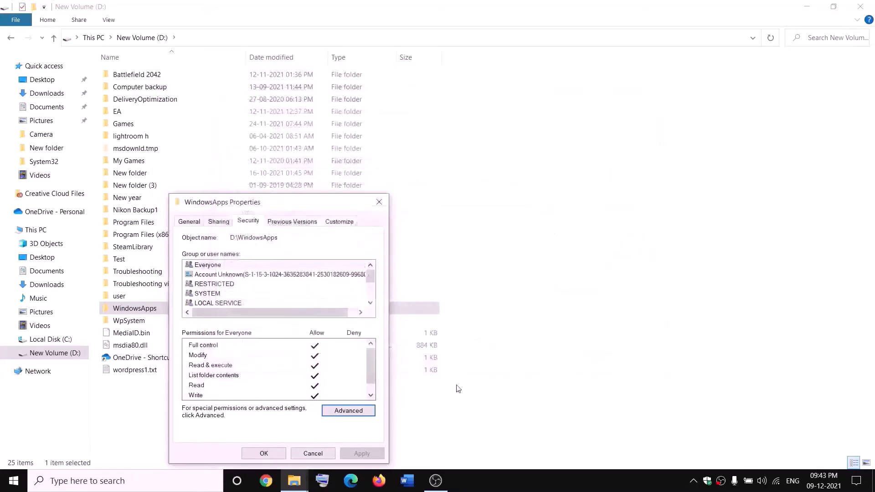
left_click(264, 453)
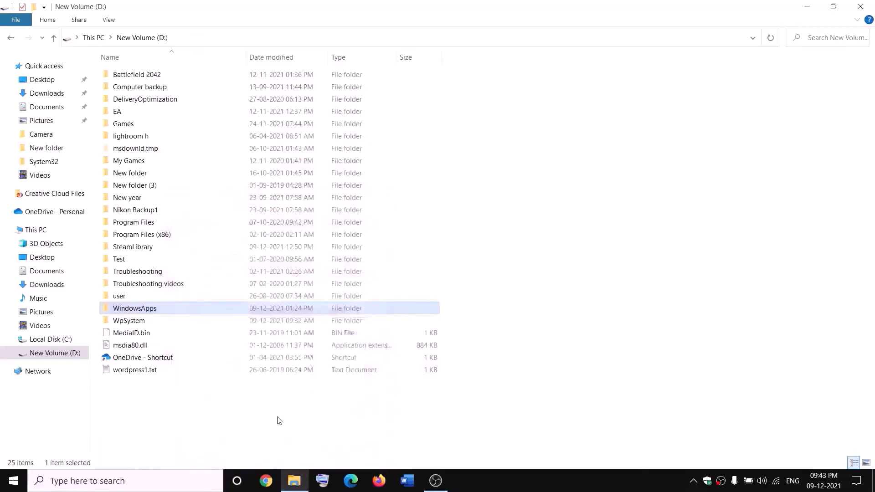
Rename the WindowsApps folder on the D: drive to WindowsApps.old
right_click(165, 313)
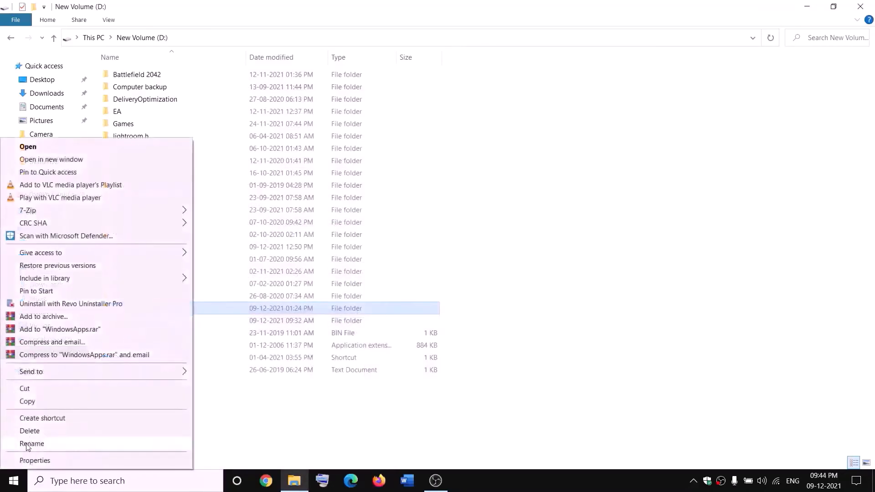
left_click(27, 444)
left_click(164, 308)
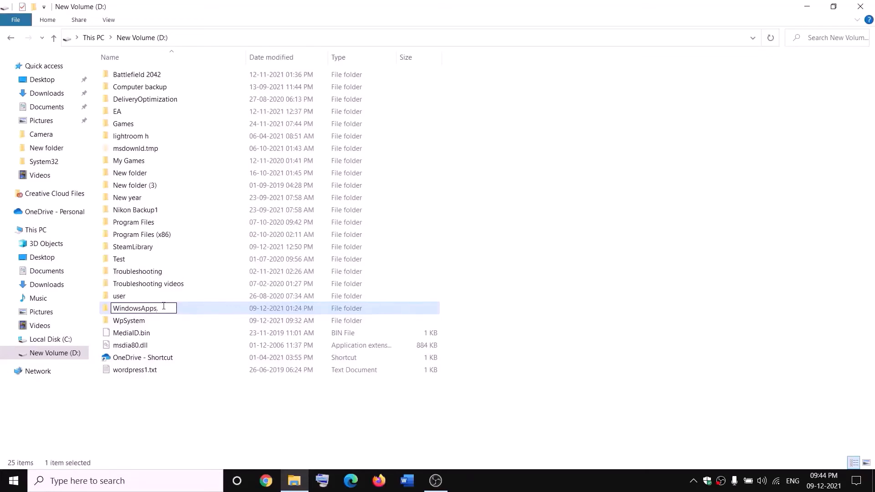
type(".old")
left_click(199, 397)
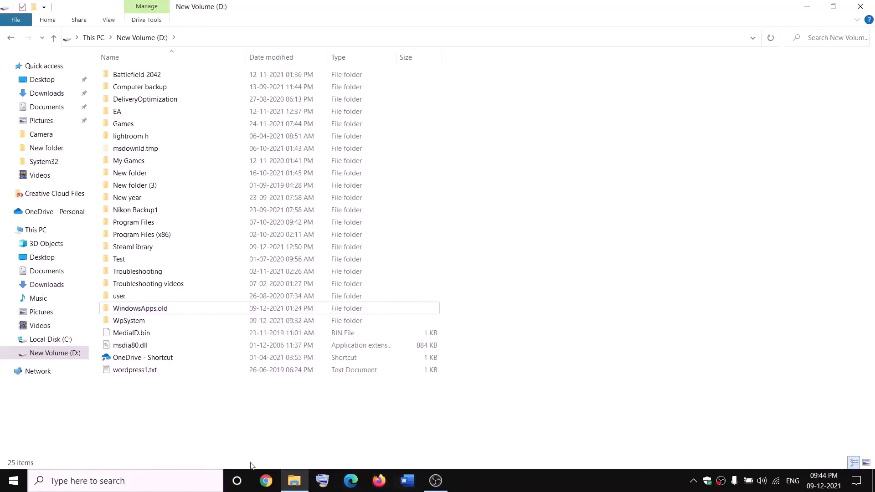
Open Task Manager, end the Gaming Services background process, and close Task Manager
right_click(13, 481)
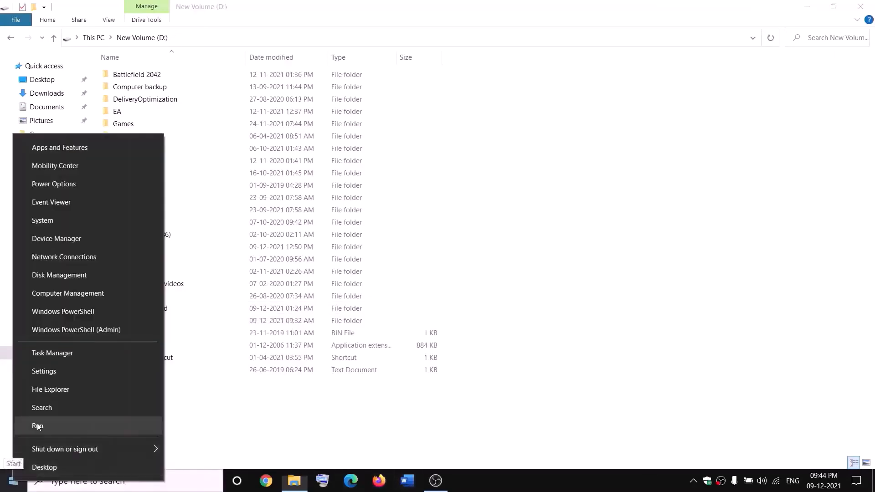
left_click(47, 358)
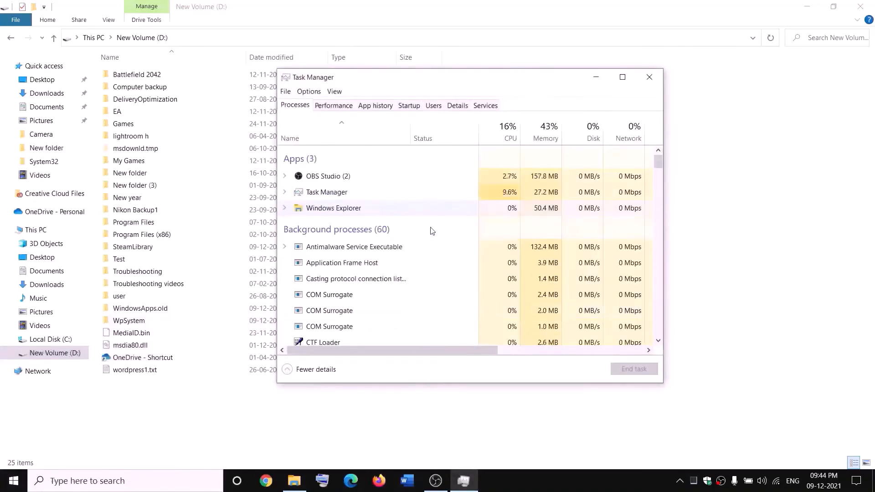
scroll(415, 242, "down", 2)
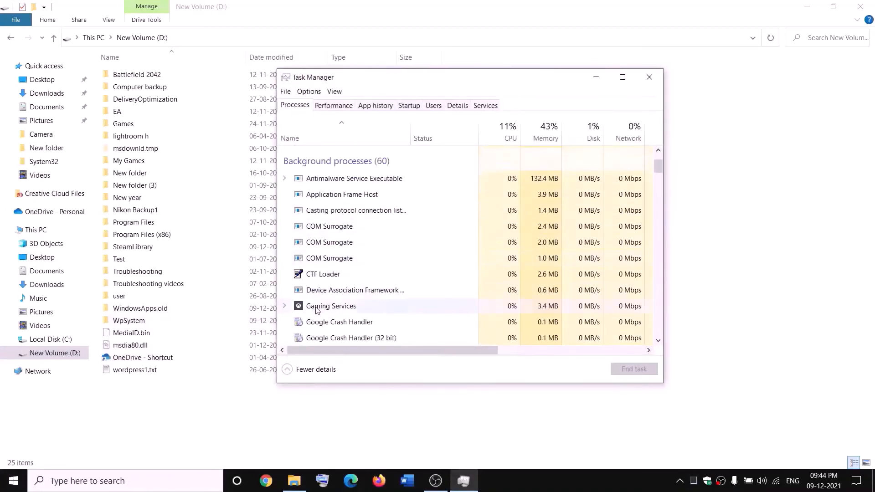
left_click(317, 309)
right_click(317, 309)
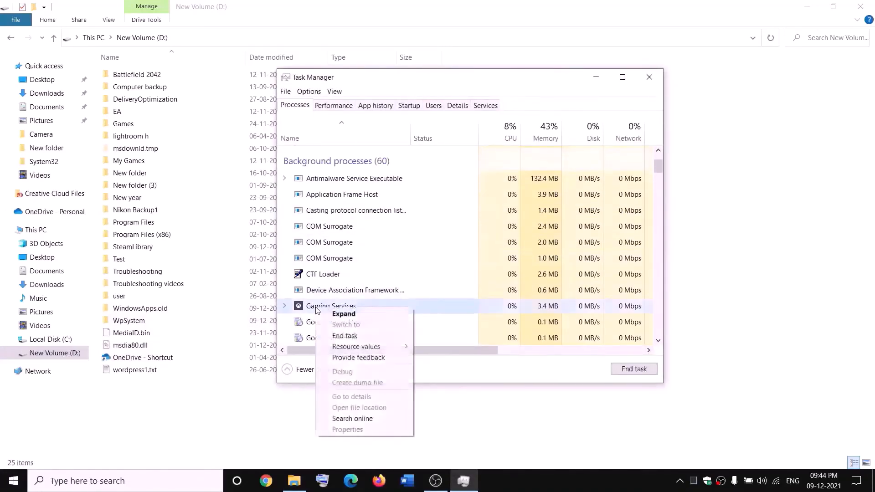
left_click(351, 336)
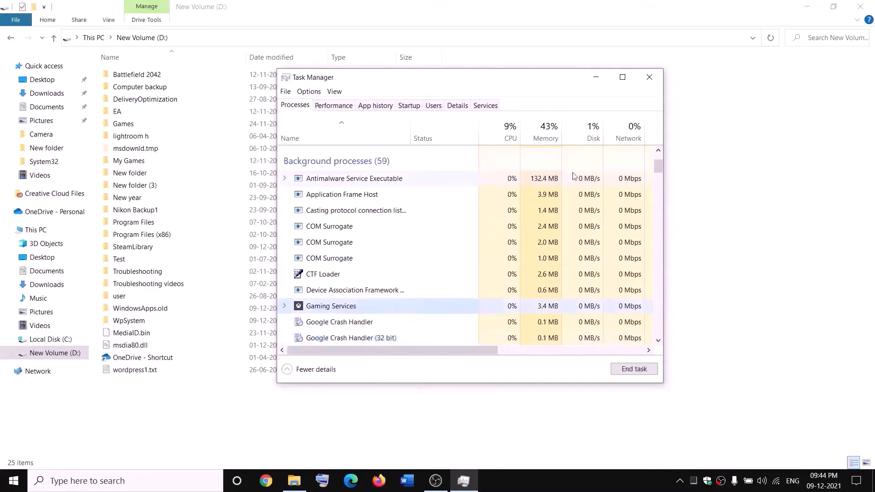
left_click(658, 78)
Open the Windows Services console and jump to the Gaming Services entries in the list
left_click(192, 482)
type("s")
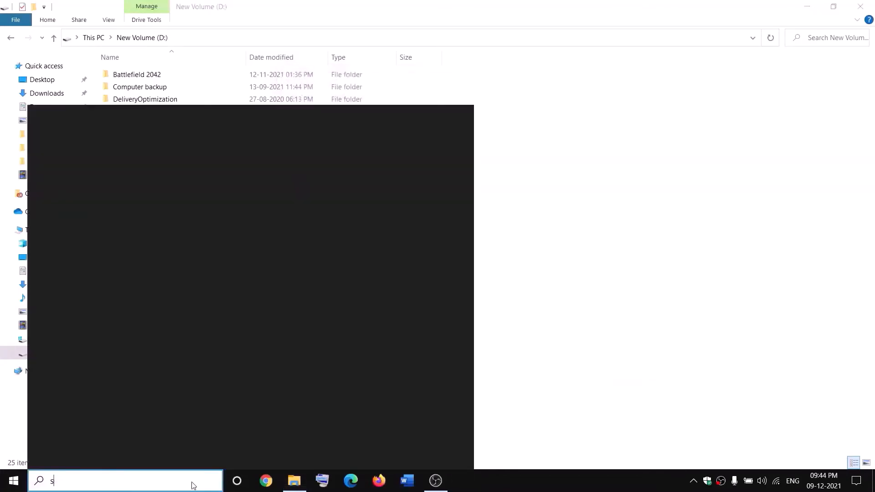
type("ervices")
key("Return")
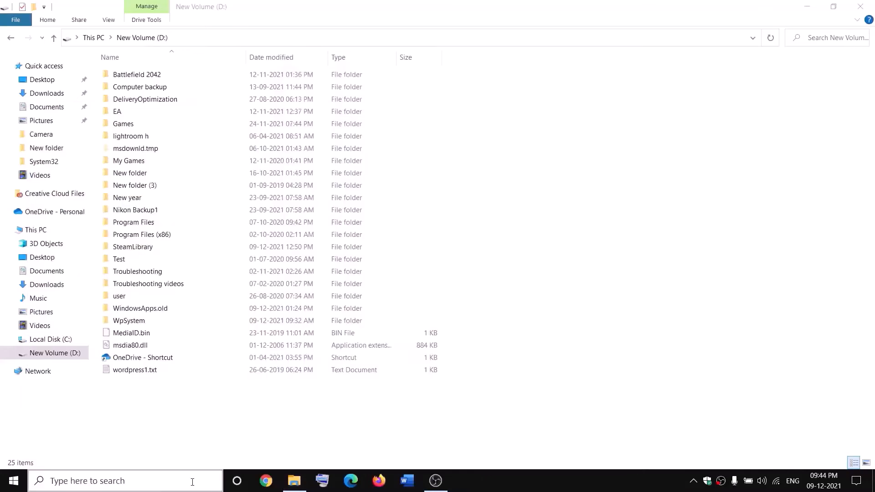
left_click(374, 243)
key("g")
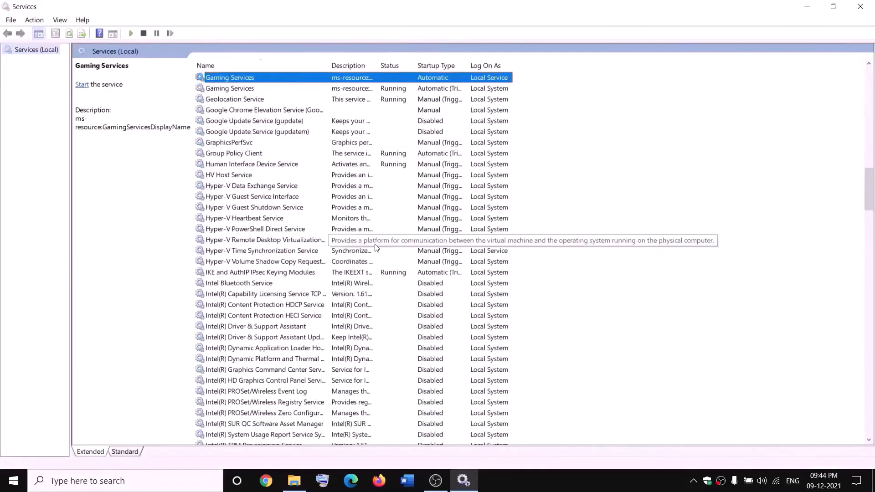
Start the Gaming Services entry that logs on as Local Service, and stop it again
left_click(386, 121)
left_click(365, 79)
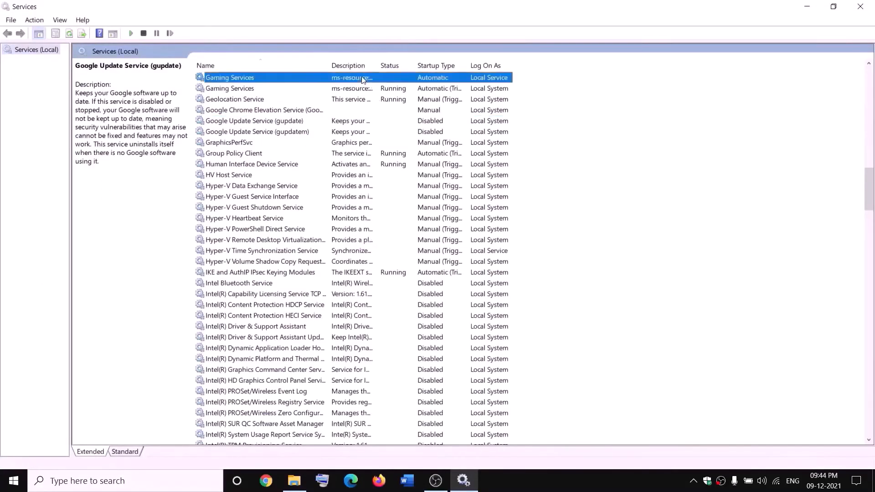
right_click(364, 79)
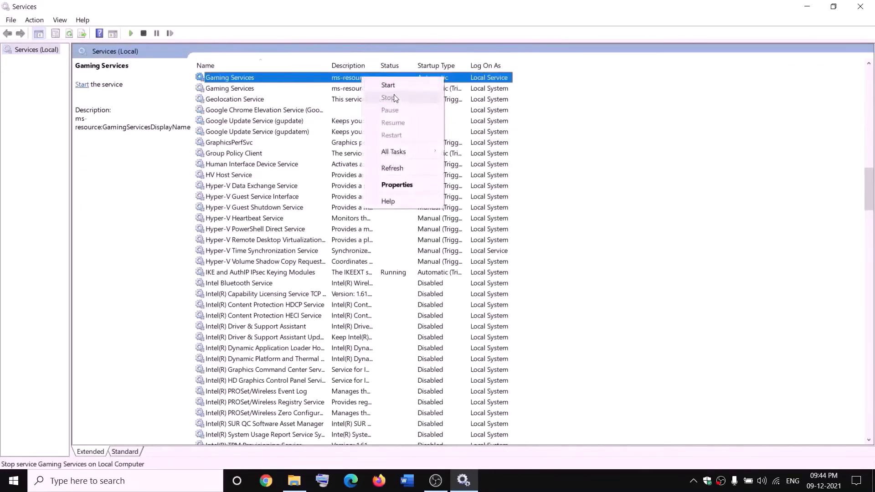
left_click(392, 86)
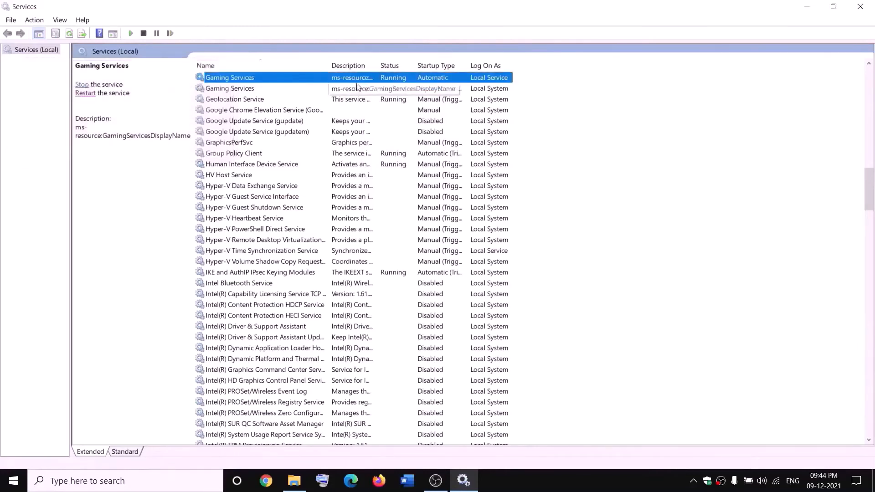
right_click(359, 79)
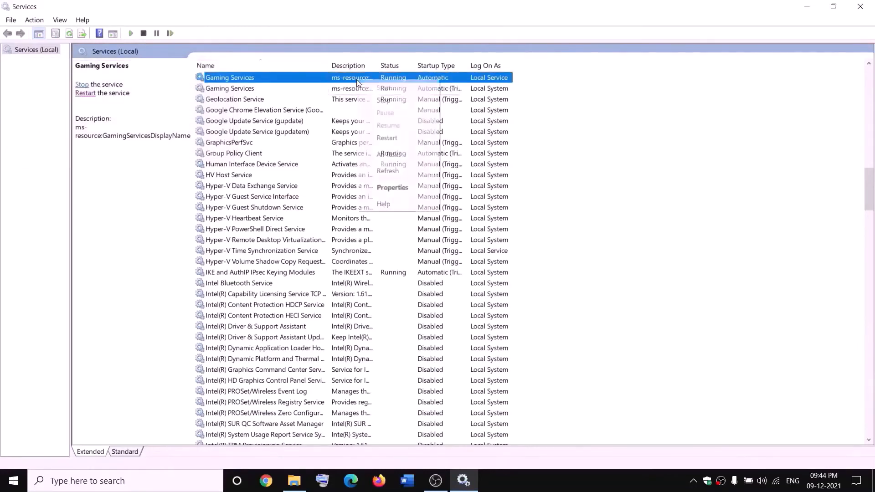
left_click(383, 99)
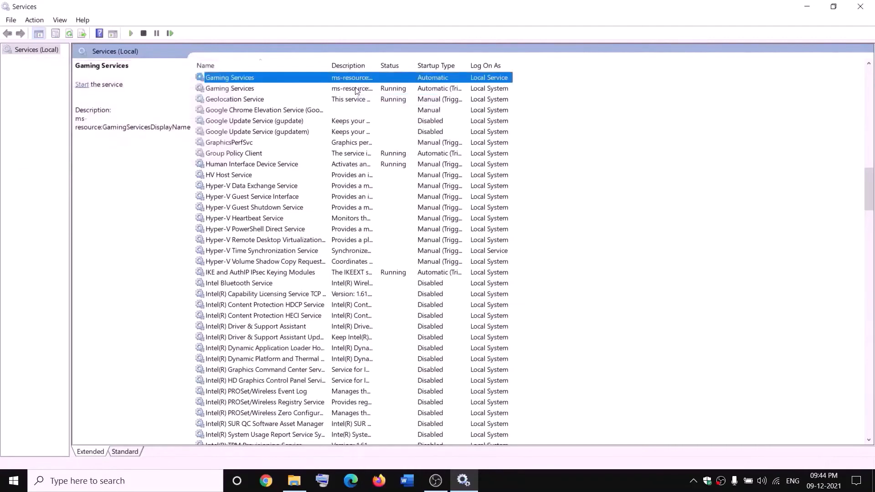
Stop the Gaming Services entry that logs on as Local System, and check the D: drive folders in File Explorer before returning to Services
right_click(367, 90)
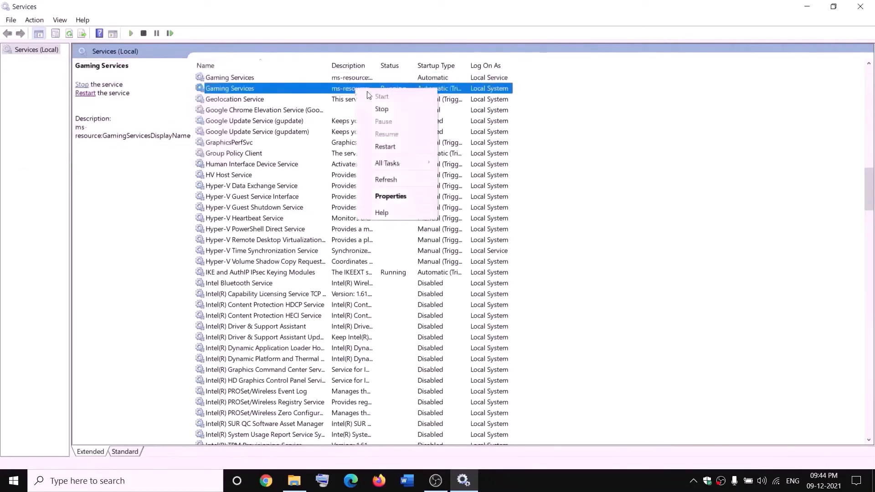
left_click(398, 110)
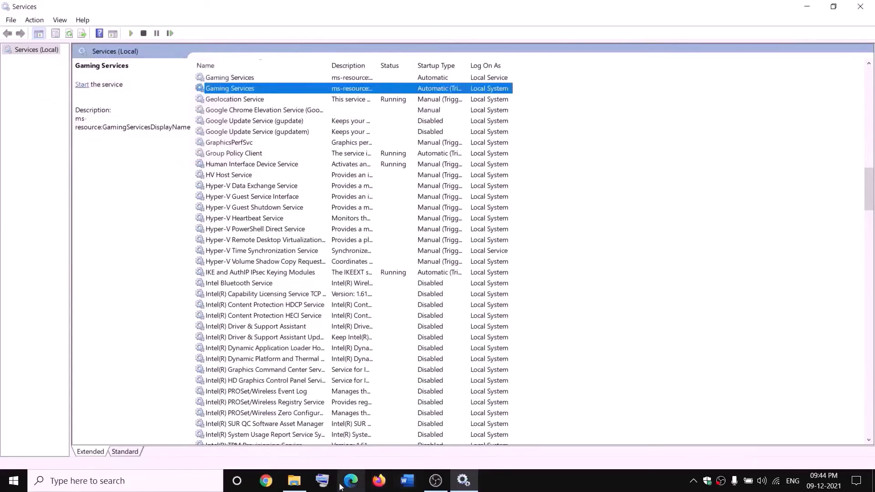
left_click(294, 481)
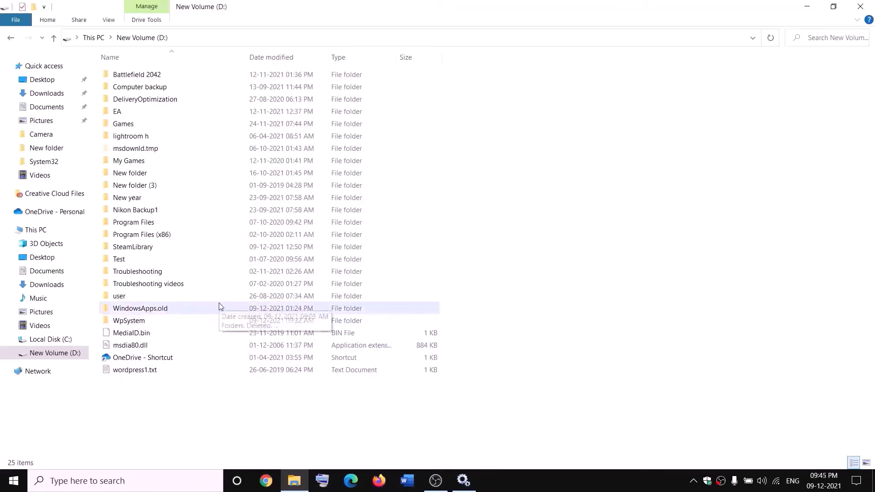
left_click(464, 481)
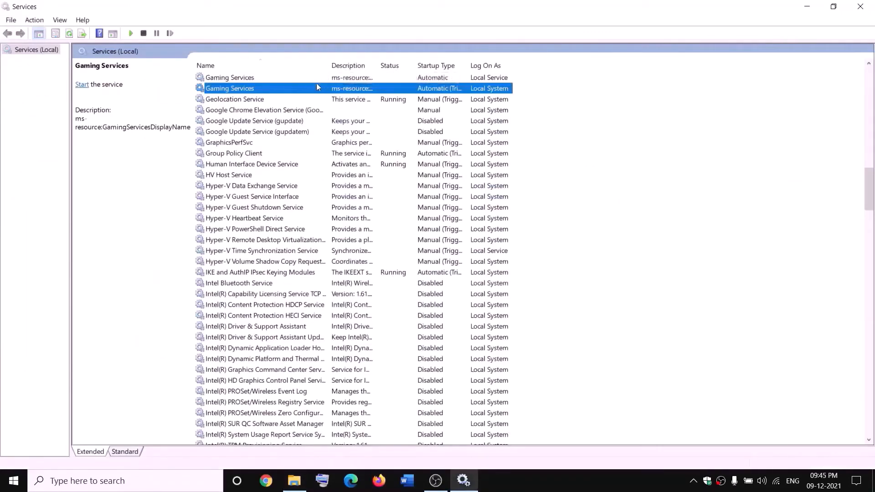
Start both Gaming Services entries, the Local Service one first and the Local System one second
right_click(324, 78)
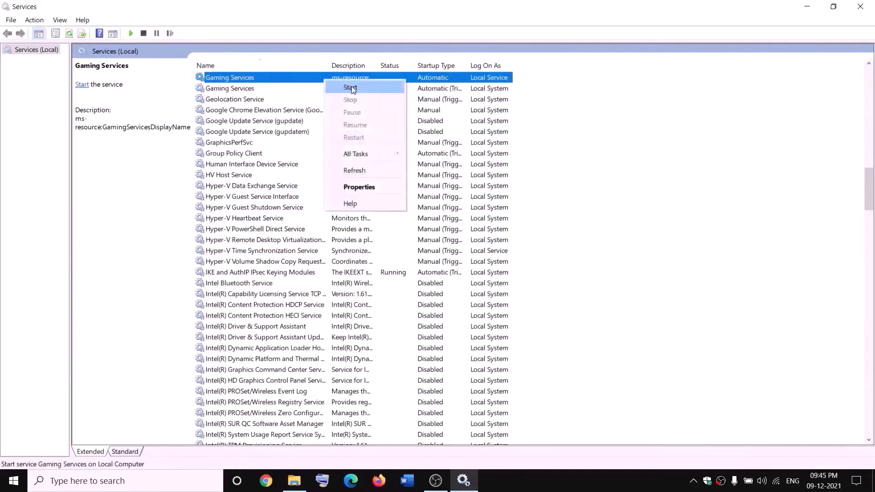
left_click(351, 88)
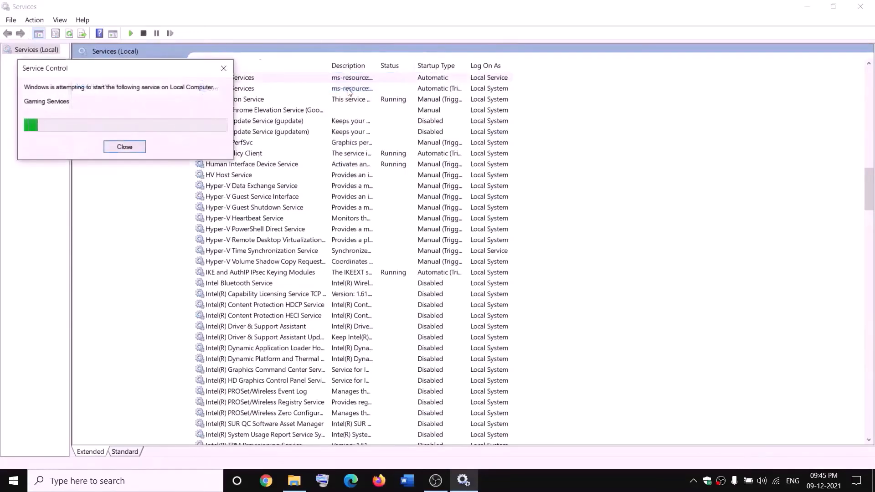
left_click(349, 88)
right_click(353, 90)
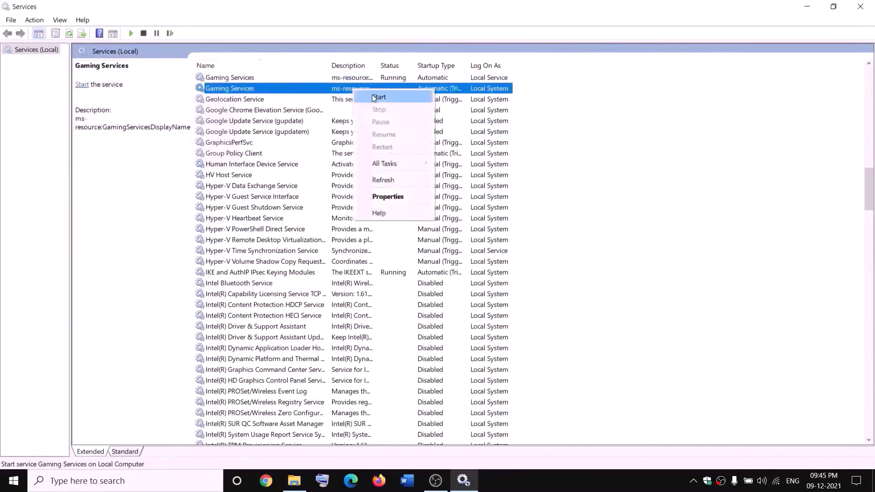
left_click(378, 97)
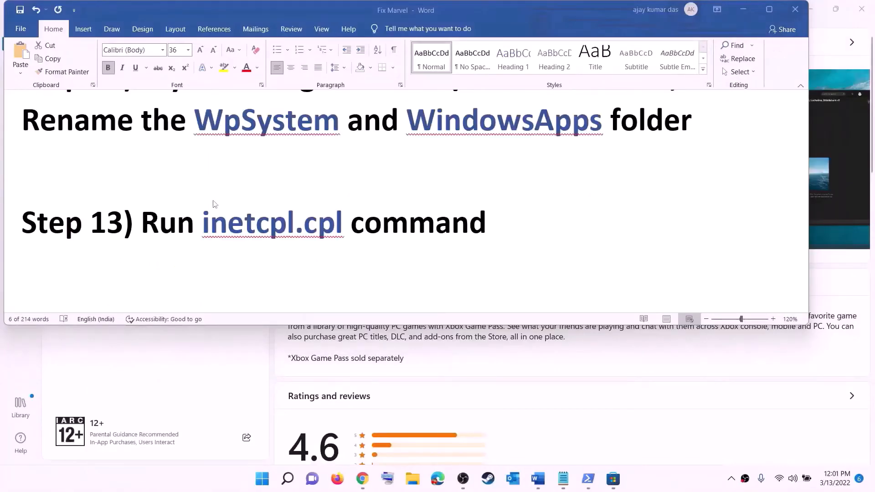
Copy the inetcpl.cpl command from step 13 of the Word document and open that control panel item through Windows search
left_click(223, 224)
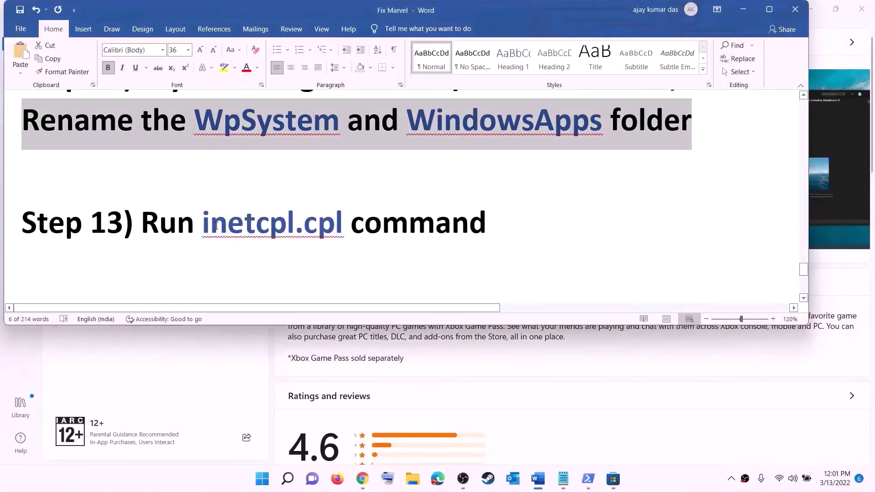
left_click_drag(228, 219, 325, 216)
key("ctrl+c")
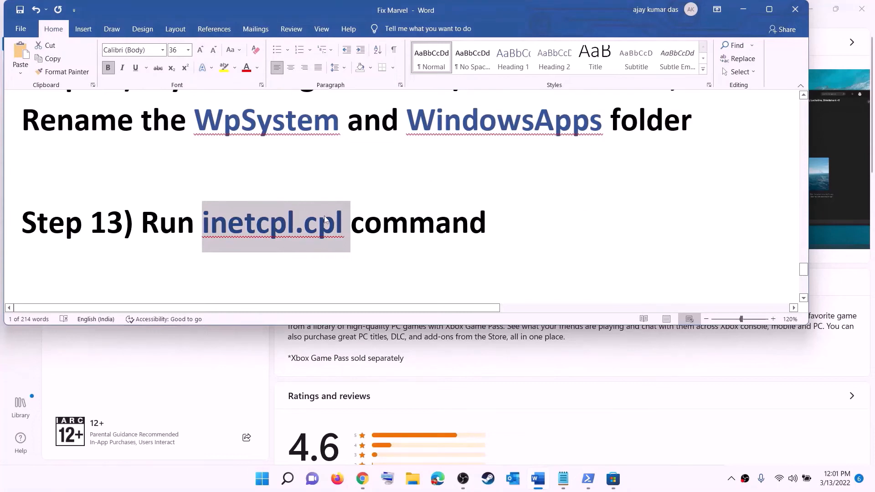
left_click(262, 479)
key("ctrl+v")
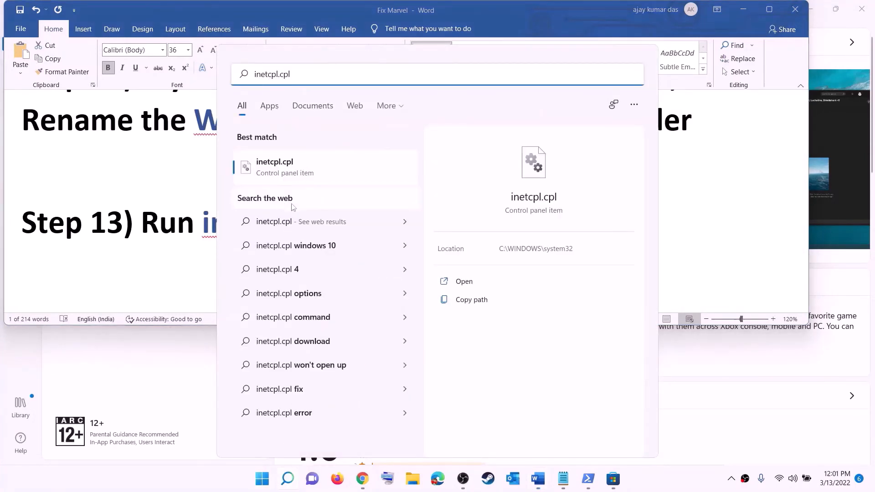
left_click(281, 173)
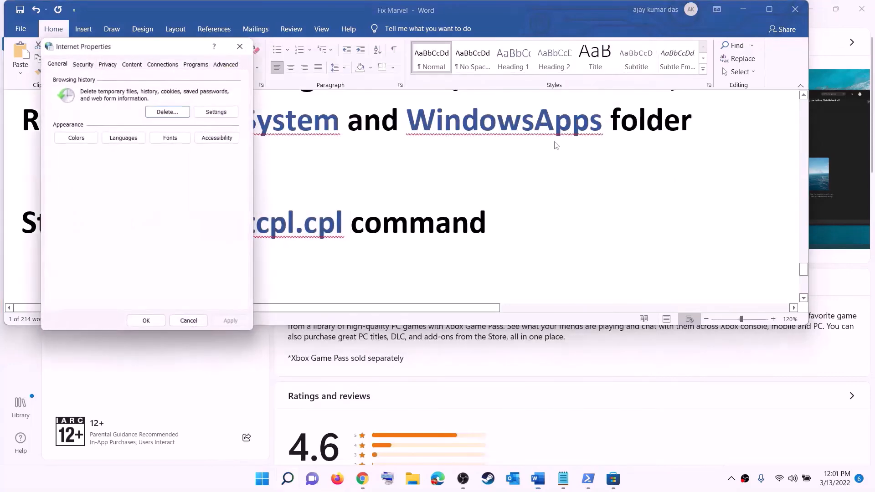
Review the advanced Internet Properties settings down to the TLS options, and close the dialog with its settings accepted
left_click_drag(158, 50, 561, 89)
left_click(636, 103)
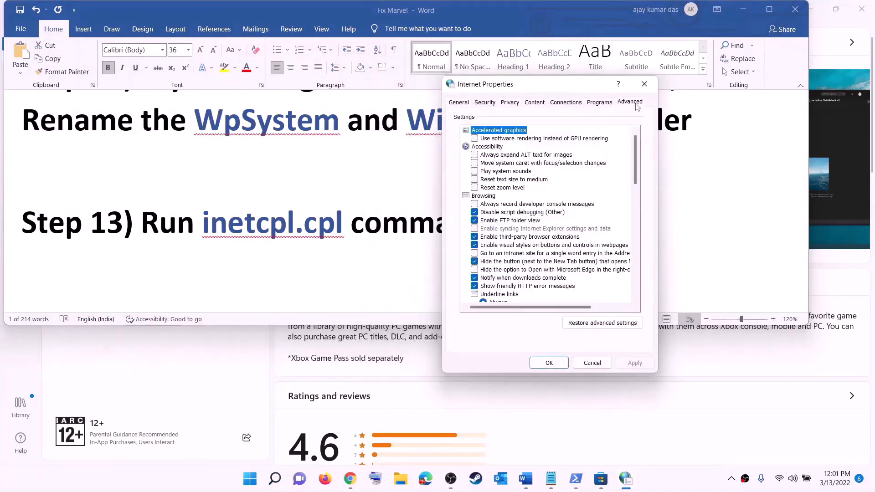
scroll(554, 216, "down", 15)
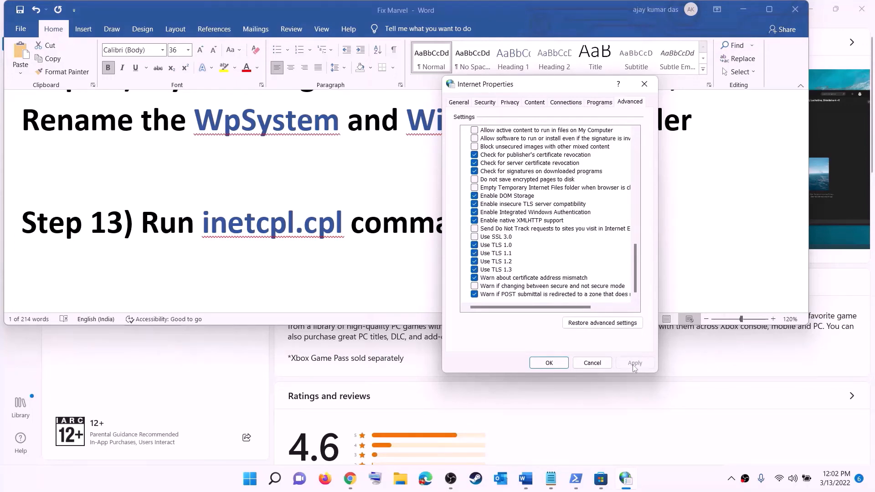
left_click(549, 363)
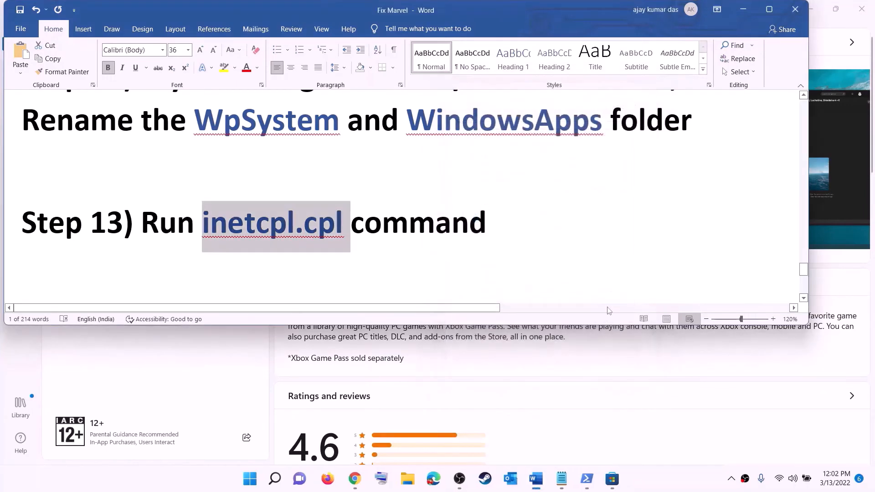
Go to step 14 in the Word document and highlight the instruction to update Windows using the media creation tool
scroll(186, 232, "down", 5)
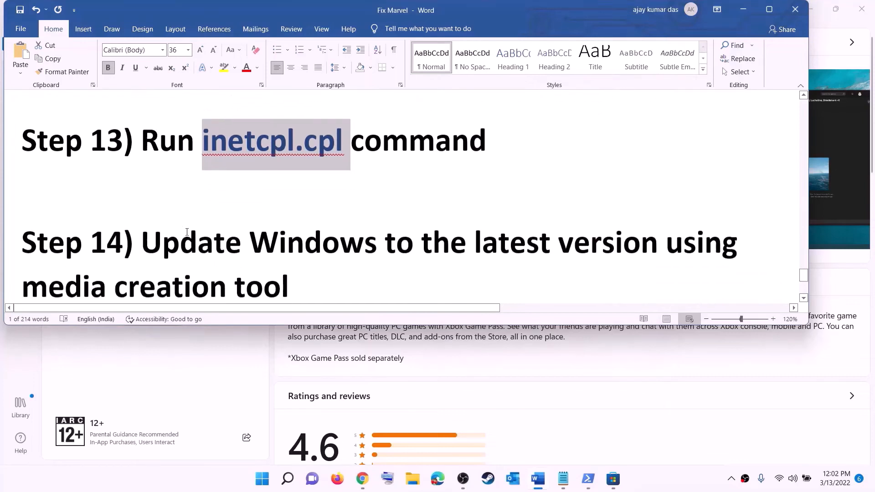
left_click_drag(151, 165, 294, 205)
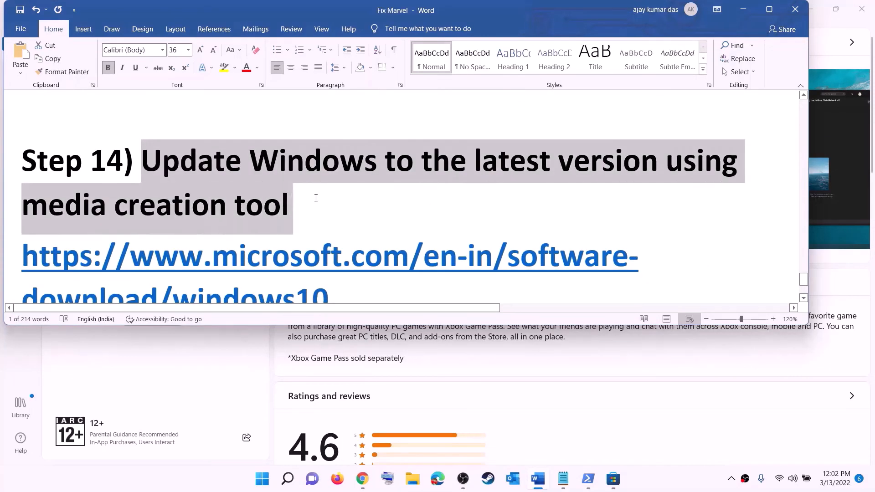
scroll(352, 195, "down", 3)
left_click(652, 490)
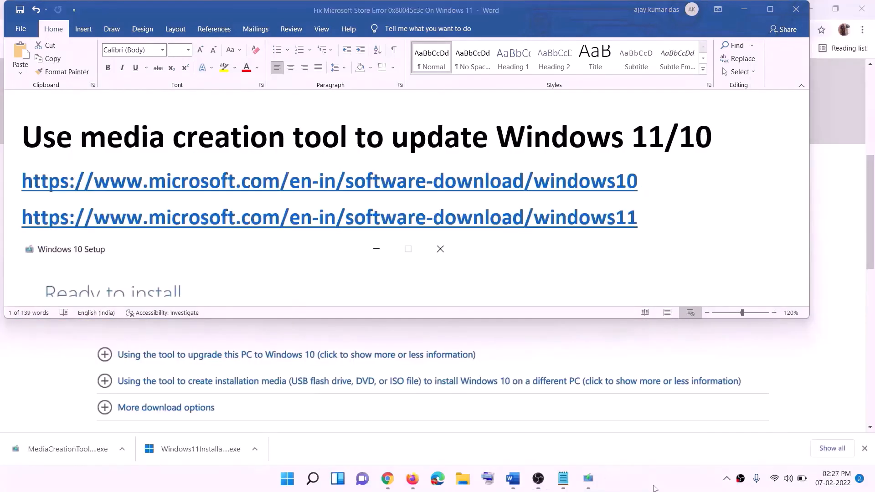
Highlight the Windows 10 and Windows 11 software download links in the Word document
left_click(646, 182)
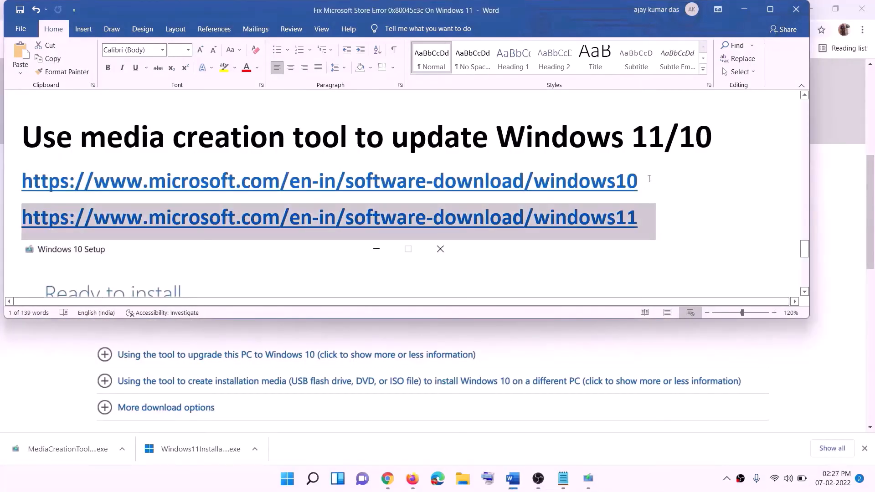
left_click_drag(649, 181, 240, 177)
left_click_drag(651, 218, 23, 218)
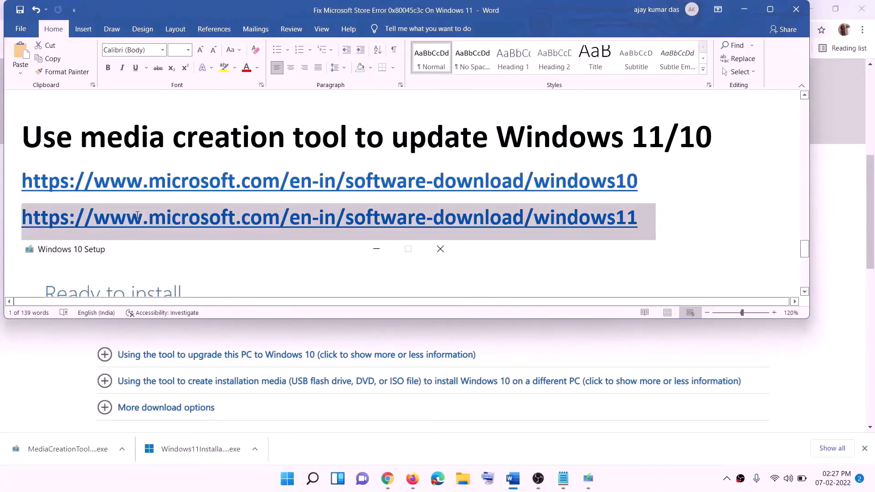
Minimize Word to reveal the Download Windows 10 page in the browser, and find its section on creating installation media
left_click(745, 9)
scroll(371, 232, "up", 5)
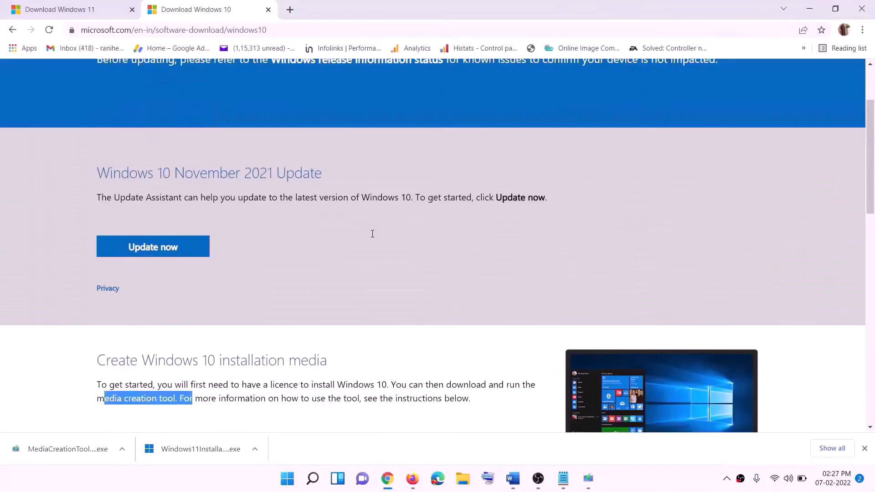
scroll(294, 256, "down", 5)
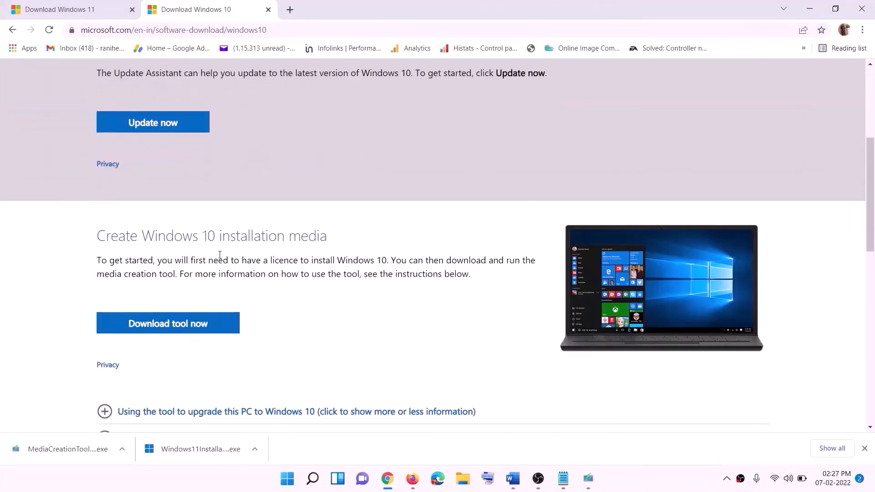
Highlight the mention of the media creation tool in the Windows 10 installation media section and examine its download options
left_click_drag(102, 281, 195, 273)
scroll(293, 259, "down", 1)
scroll(294, 253, "down", 2)
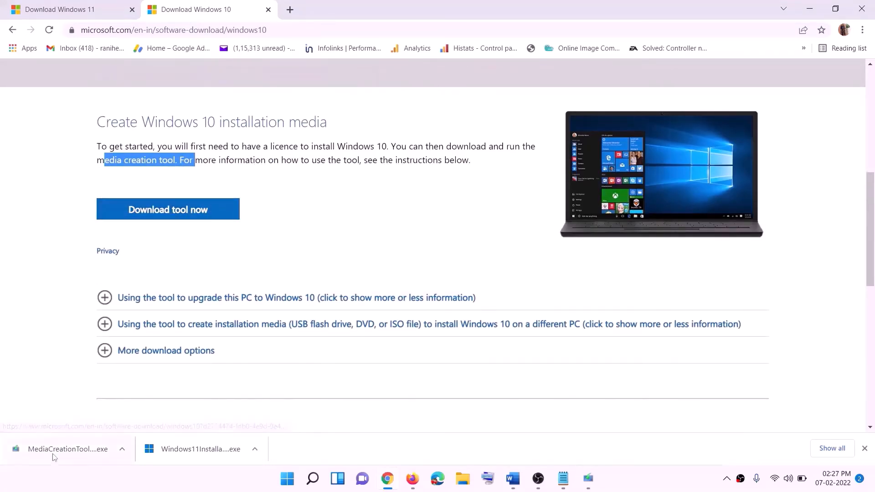
Switch to Windows 10 Setup, keep "Upgrade this PC now" as the chosen action, and start downloading Windows 10
left_click(589, 479)
left_click(570, 372)
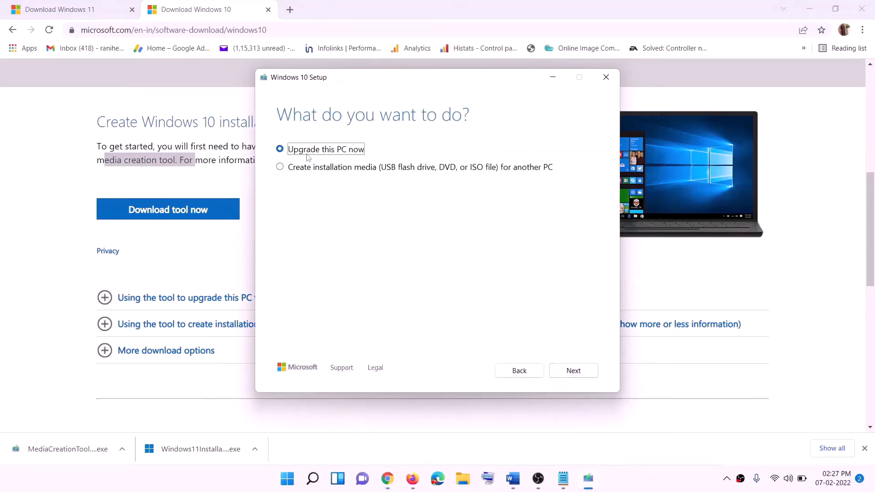
left_click(574, 369)
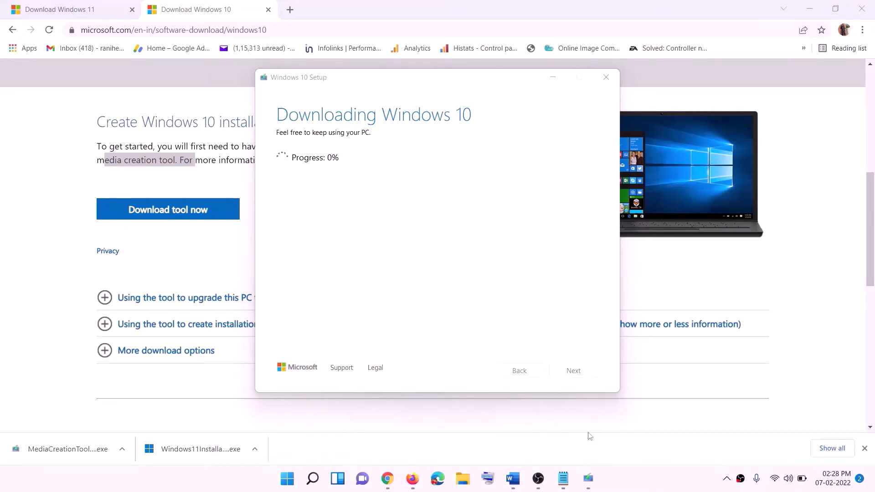
Switch to the Word document, maximize it, and examine the Windows 10 "Ready to install" picture down to its Install option
left_click(513, 479)
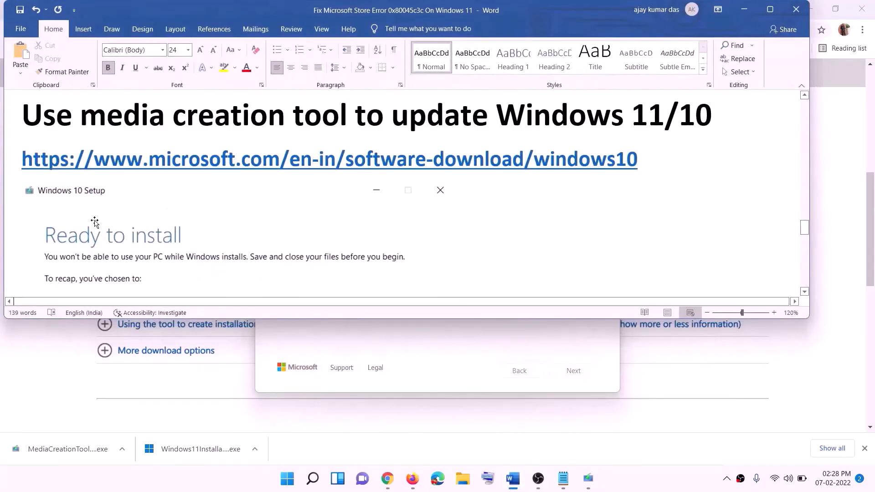
scroll(46, 210, "down", 1)
left_click(770, 9)
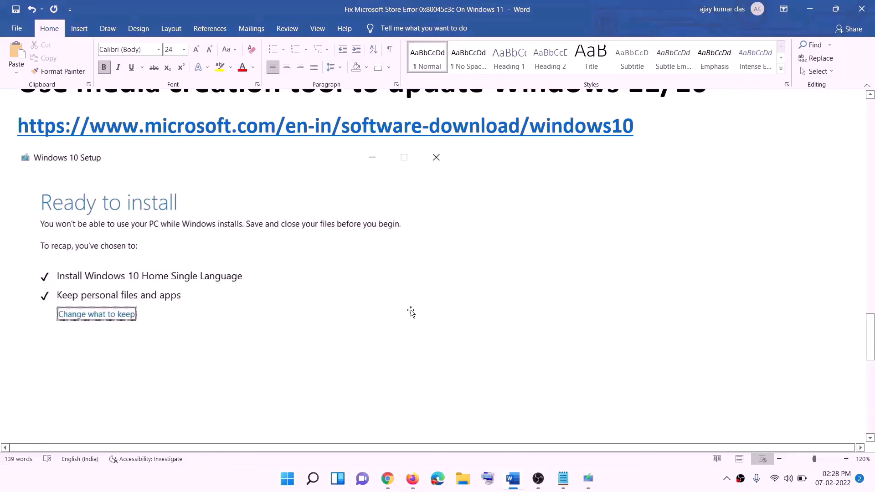
scroll(450, 318, "down", 3)
scroll(450, 318, "down", 2)
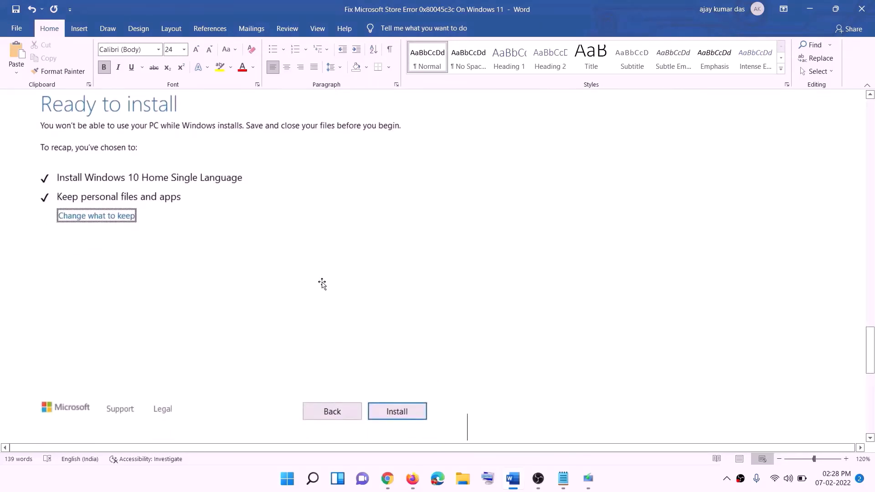
scroll(358, 282, "up", 1)
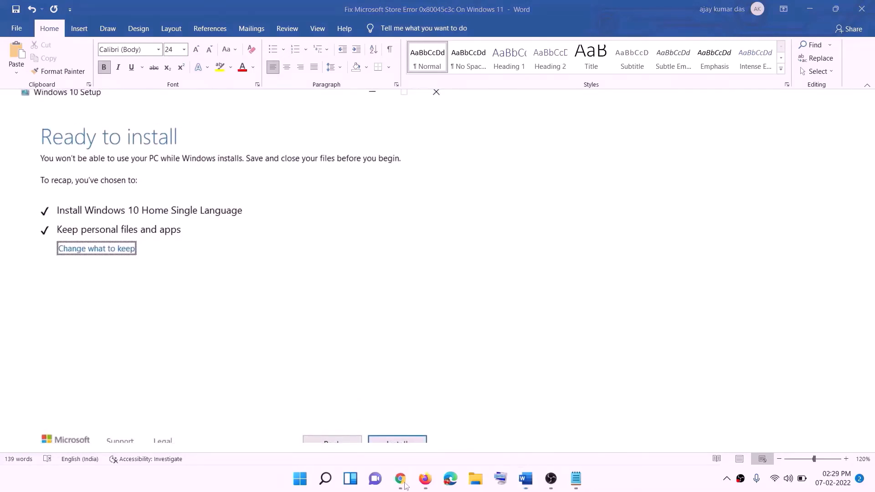
Download the media creation tool from Chrome's Download Windows 11 page and run it, allowing it to make changes to the device
left_click(401, 479)
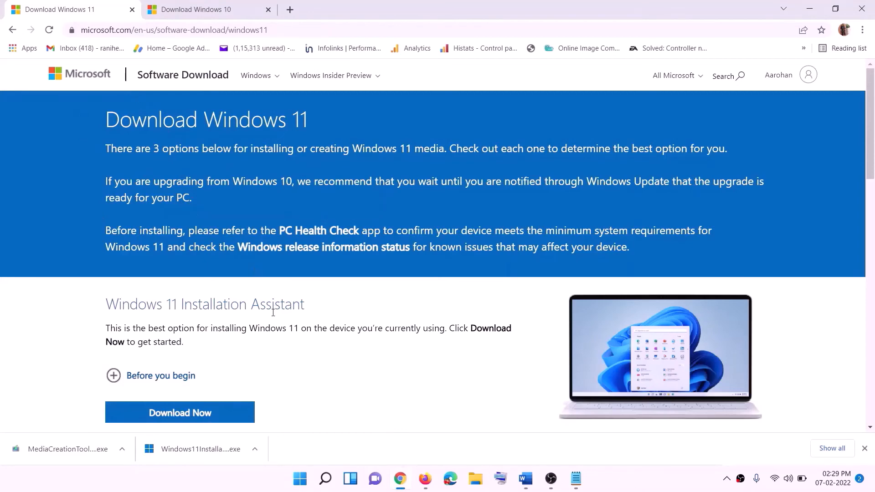
scroll(269, 310, "down", 5)
left_click_drag(163, 270, 253, 271)
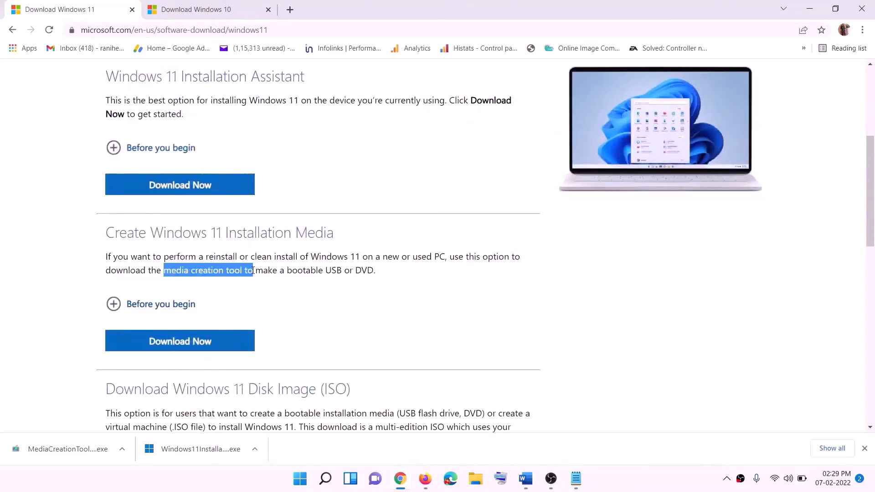
left_click(174, 348)
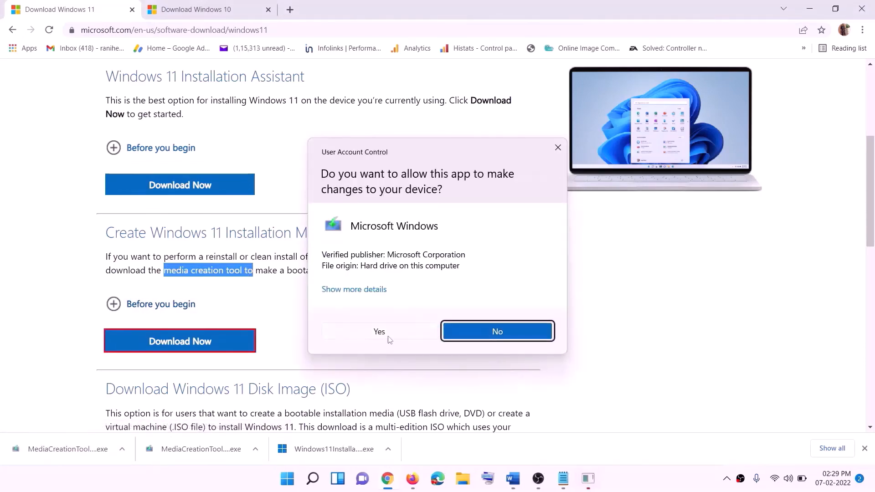
left_click(388, 339)
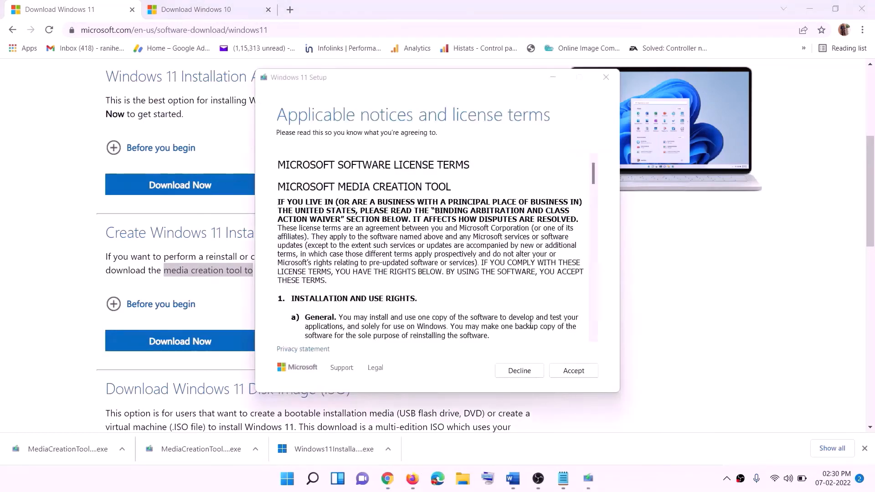
Accept the Windows 11 Setup license terms, keep the recommended language and edition, and choose an ISO file with the Desktop as save location
left_click(562, 371)
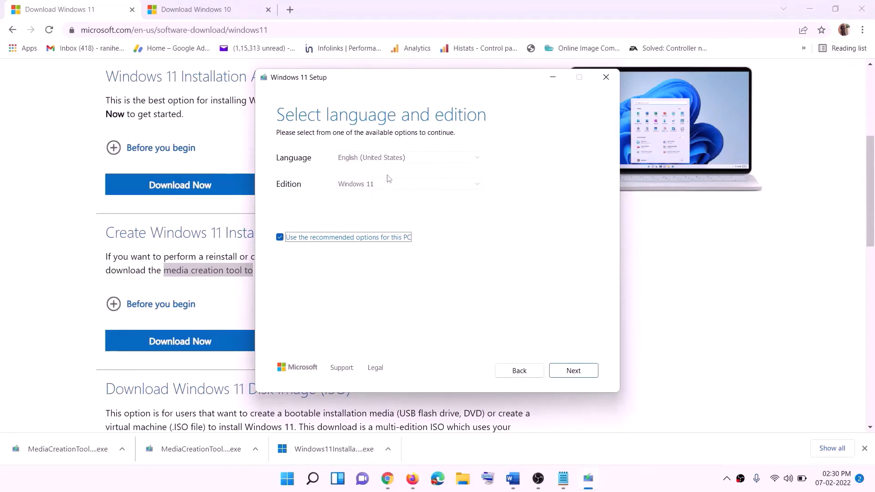
left_click(568, 370)
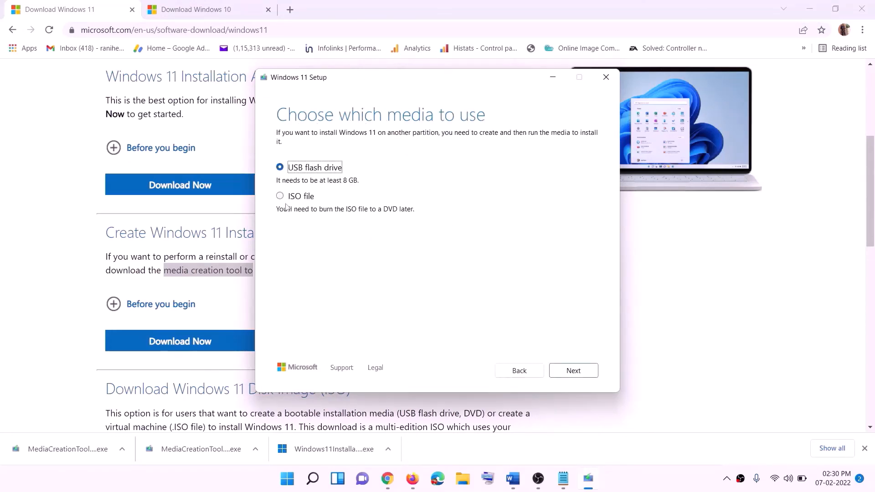
left_click(287, 199)
left_click(578, 371)
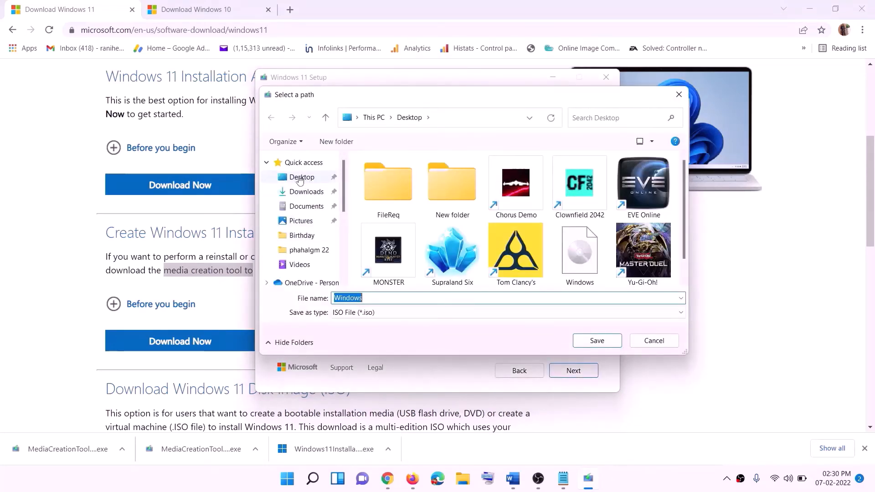
left_click(300, 178)
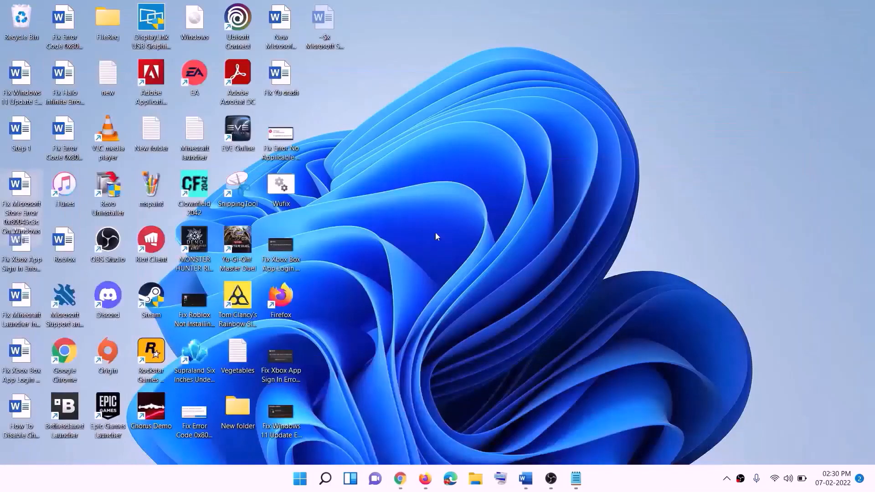
Reposition and open the Windows ISO on the desktop, then run its setup with permission and continue the Windows 11 installation to the update check
left_click_drag(206, 23, 283, 246)
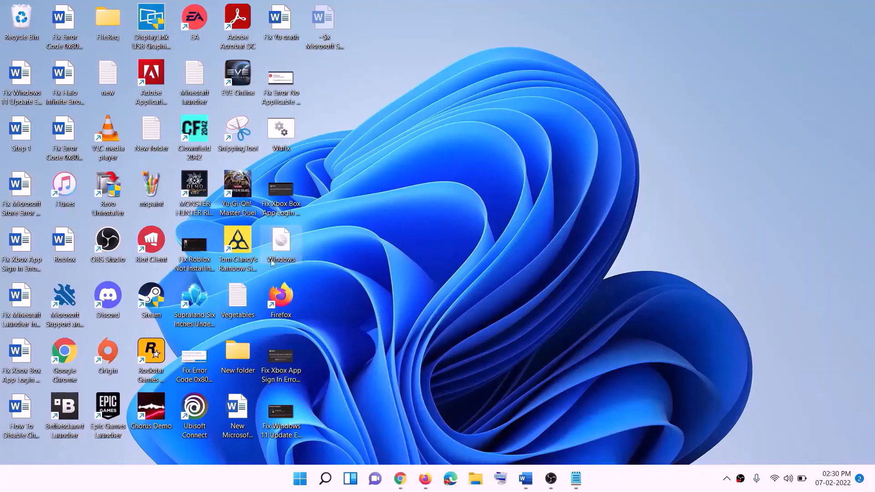
double_click(282, 246)
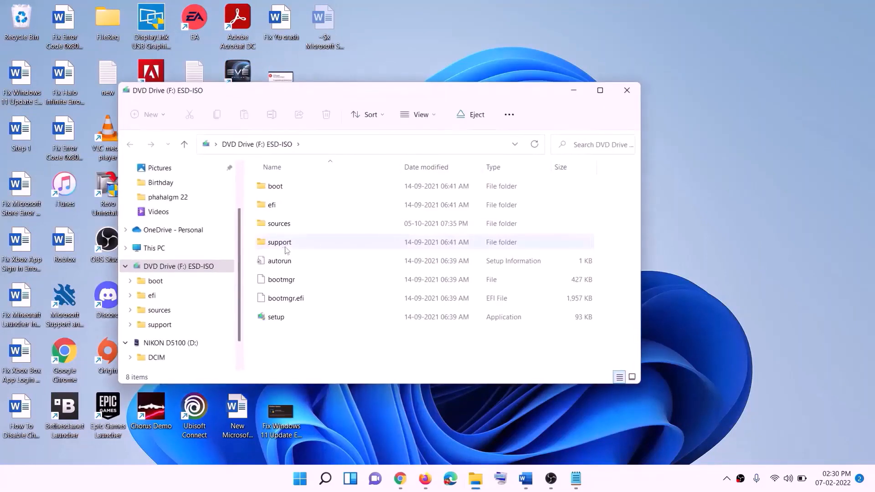
left_click(278, 319)
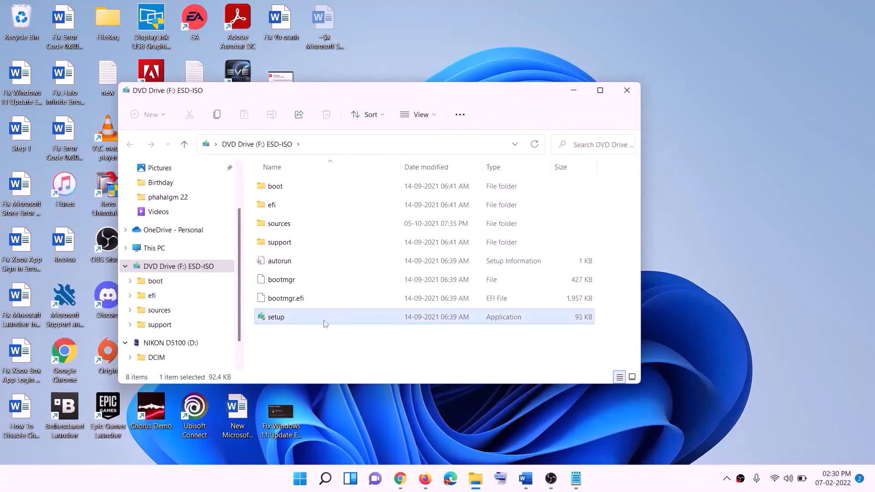
double_click(298, 316)
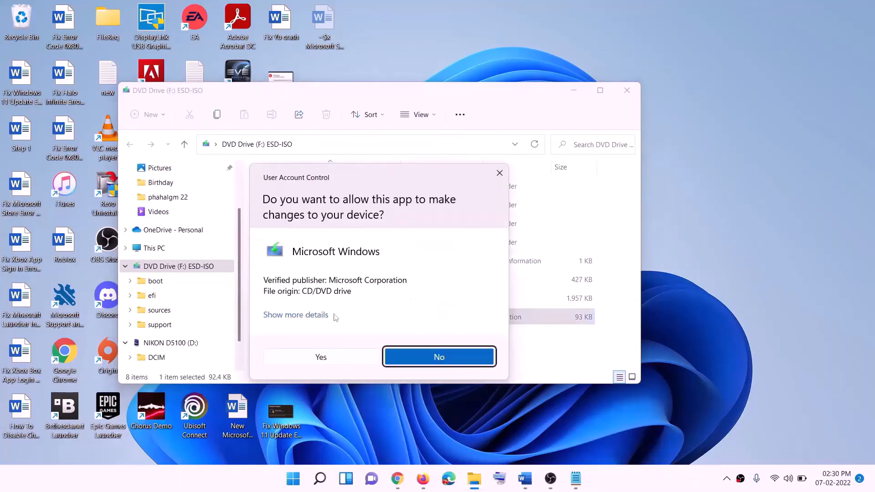
left_click(352, 357)
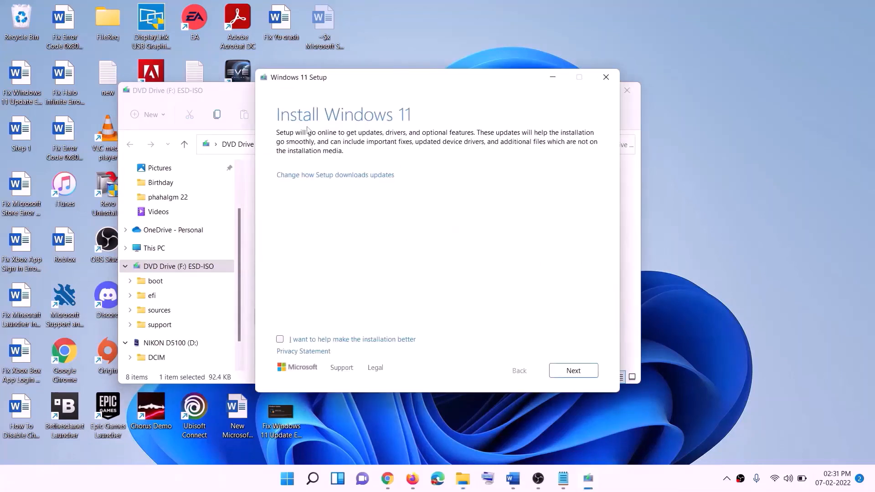
left_click(575, 372)
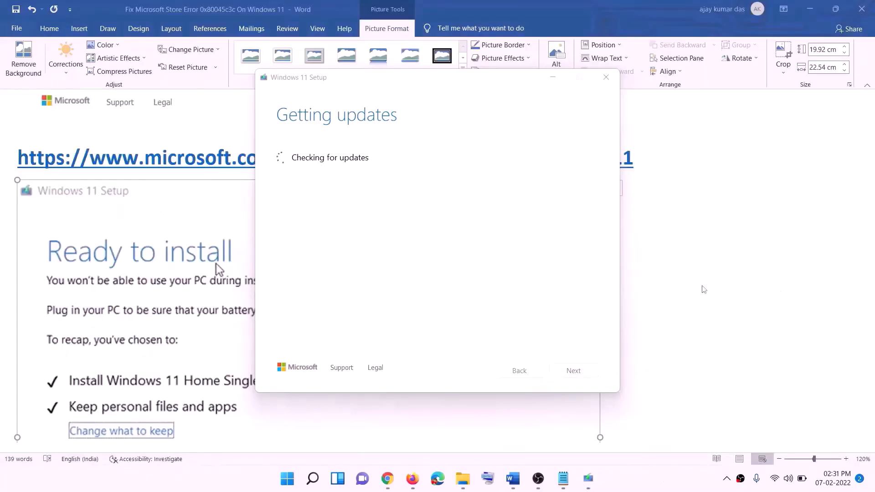
Examine the Windows 11 "Ready to install" picture in the Word document, including the kept files and apps and the Install option
scroll(239, 200, "down", 3)
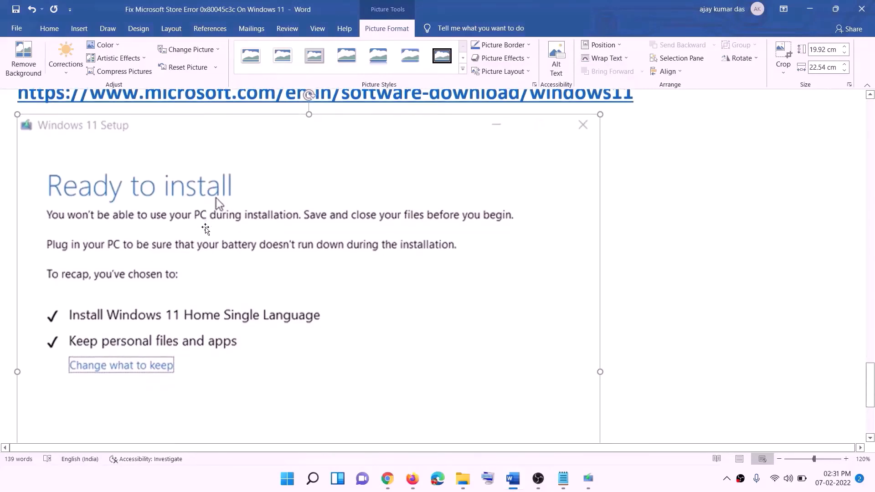
scroll(238, 165, "down", 1)
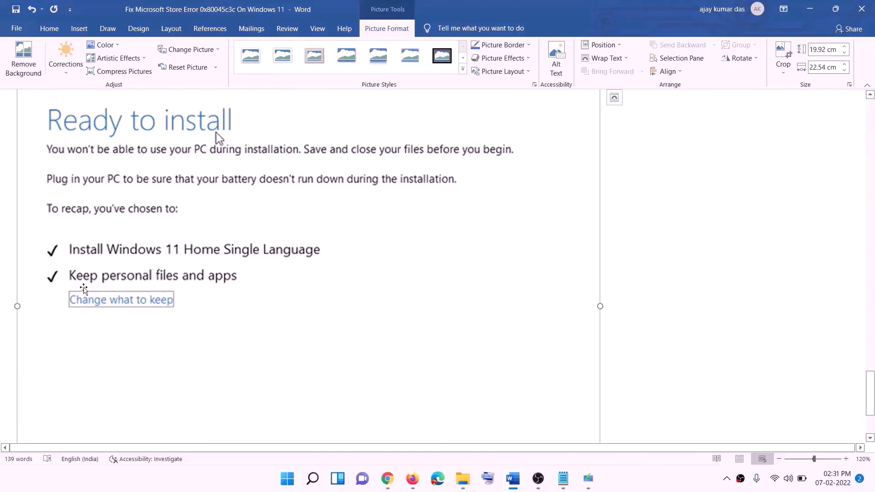
scroll(319, 286, "down", 1)
scroll(329, 286, "down", 1)
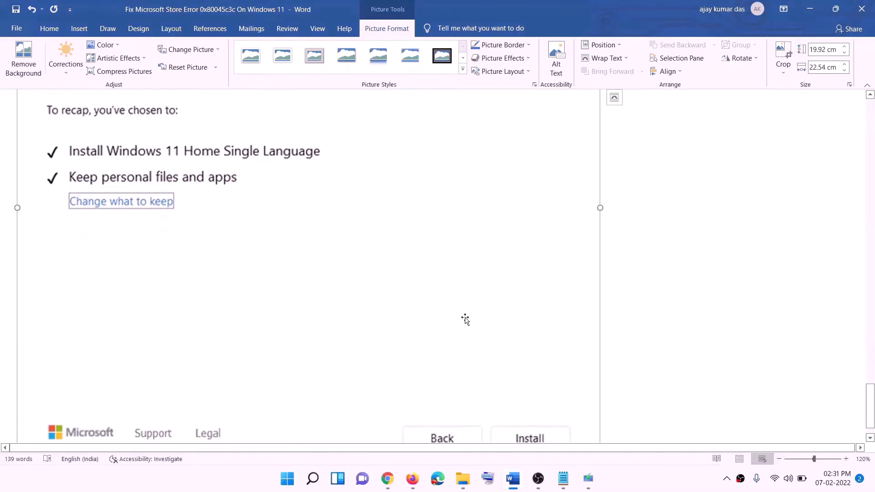
scroll(465, 340, "up", 5)
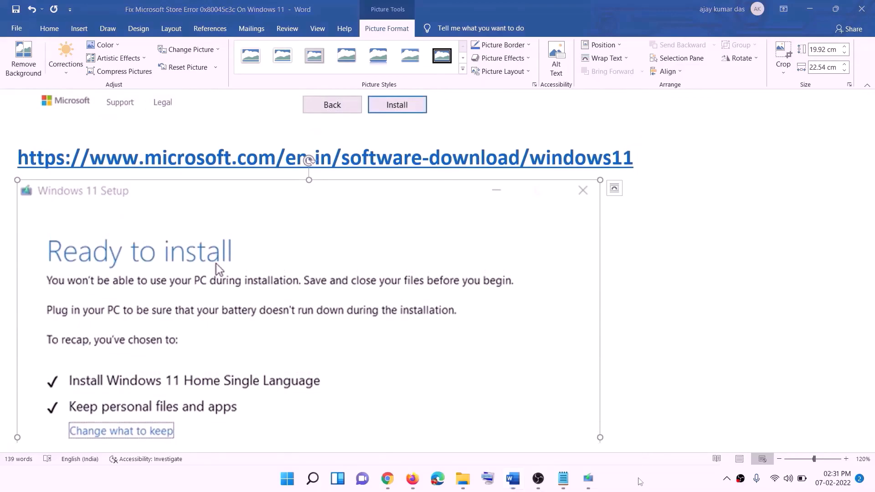